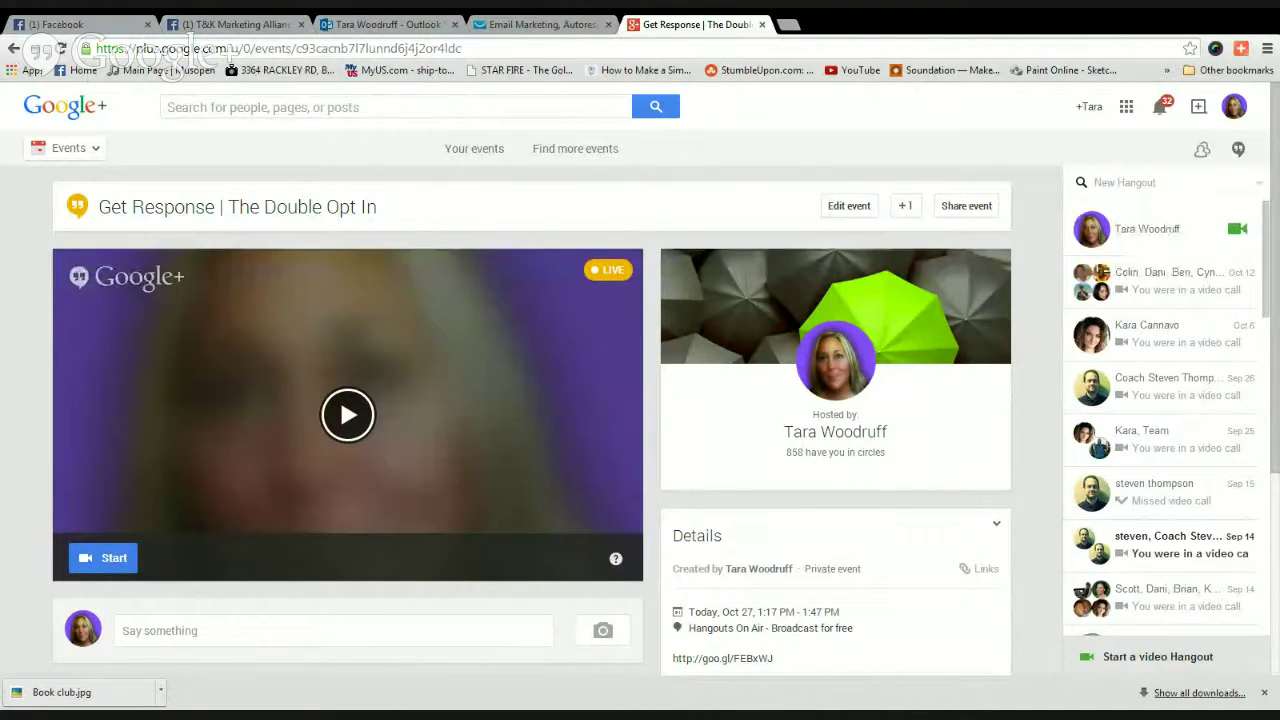
Switch to the Email Marketing dashboard and open the marketingwithme campaign's preferences.
left_click(509, 21)
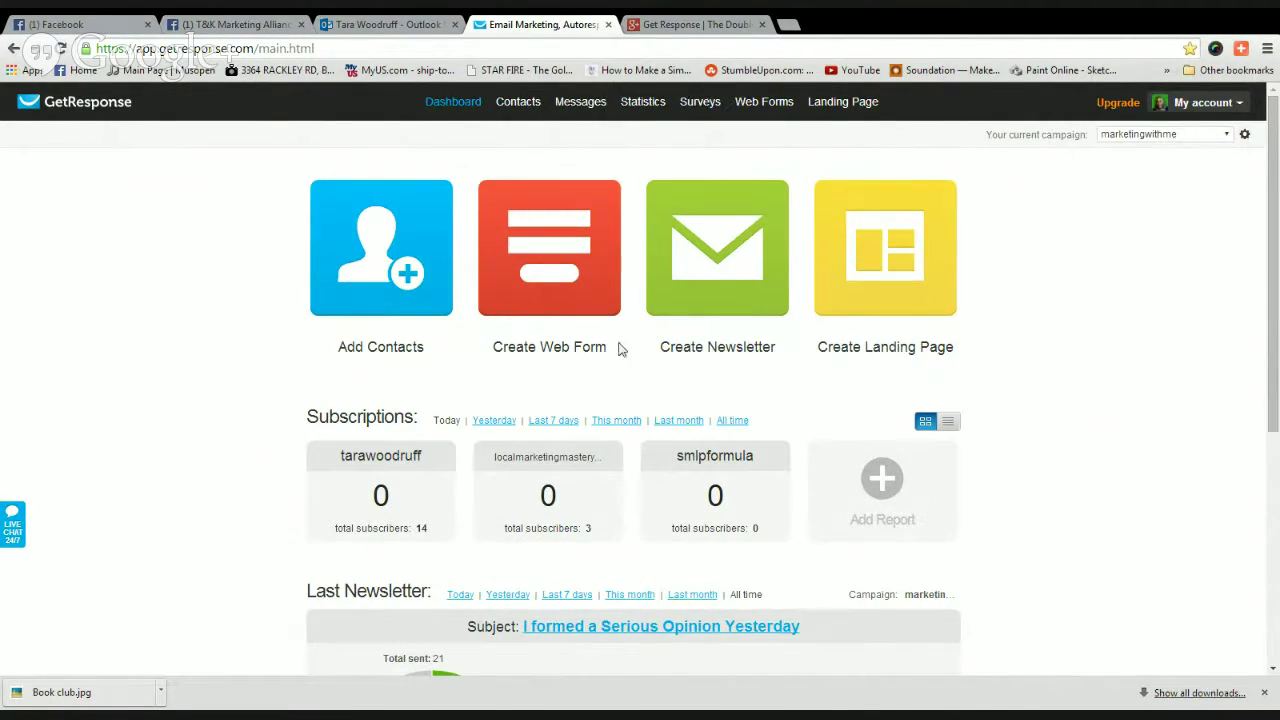
left_click(1224, 140)
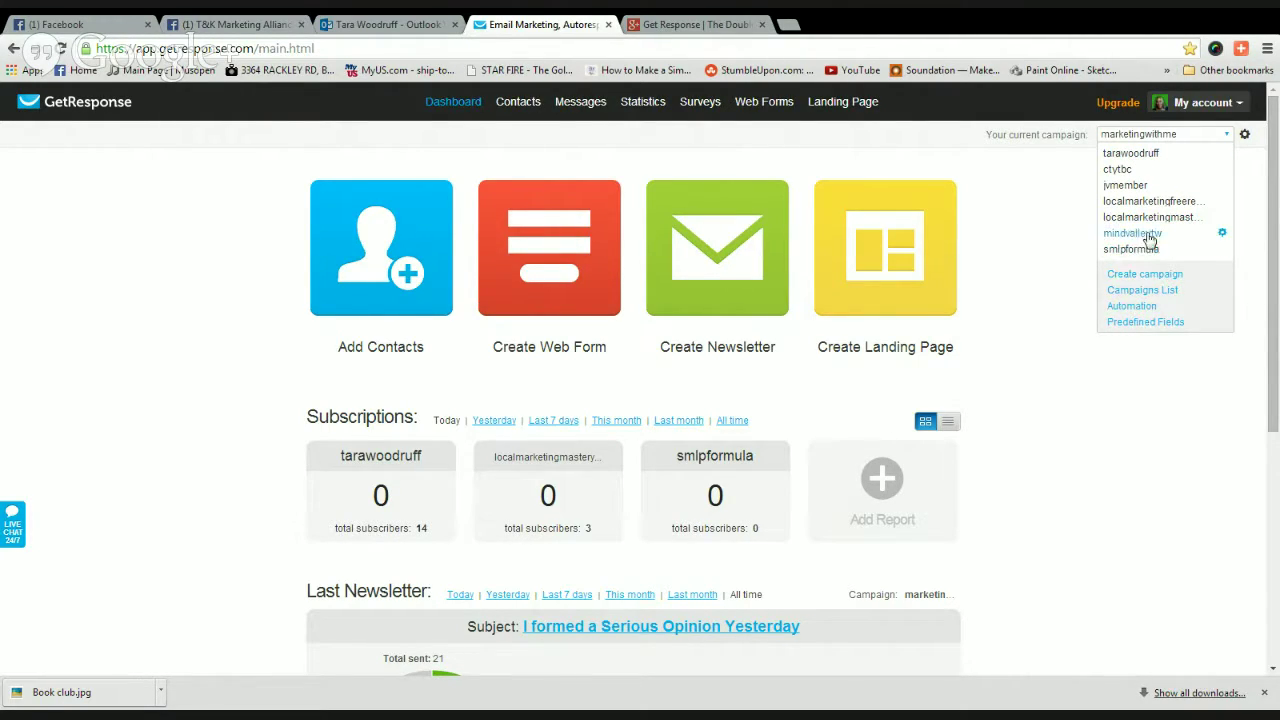
scroll(1155, 235, "down", 1)
scroll(1160, 210, "up", 1)
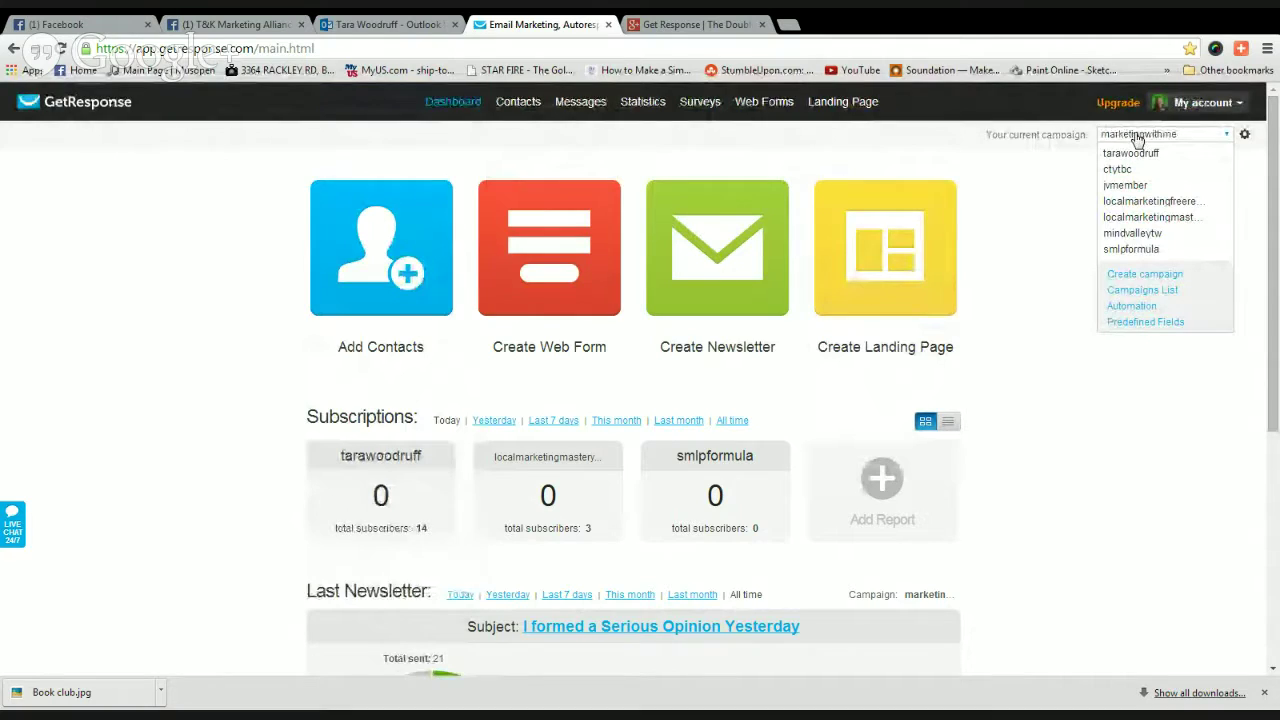
left_click(1246, 137)
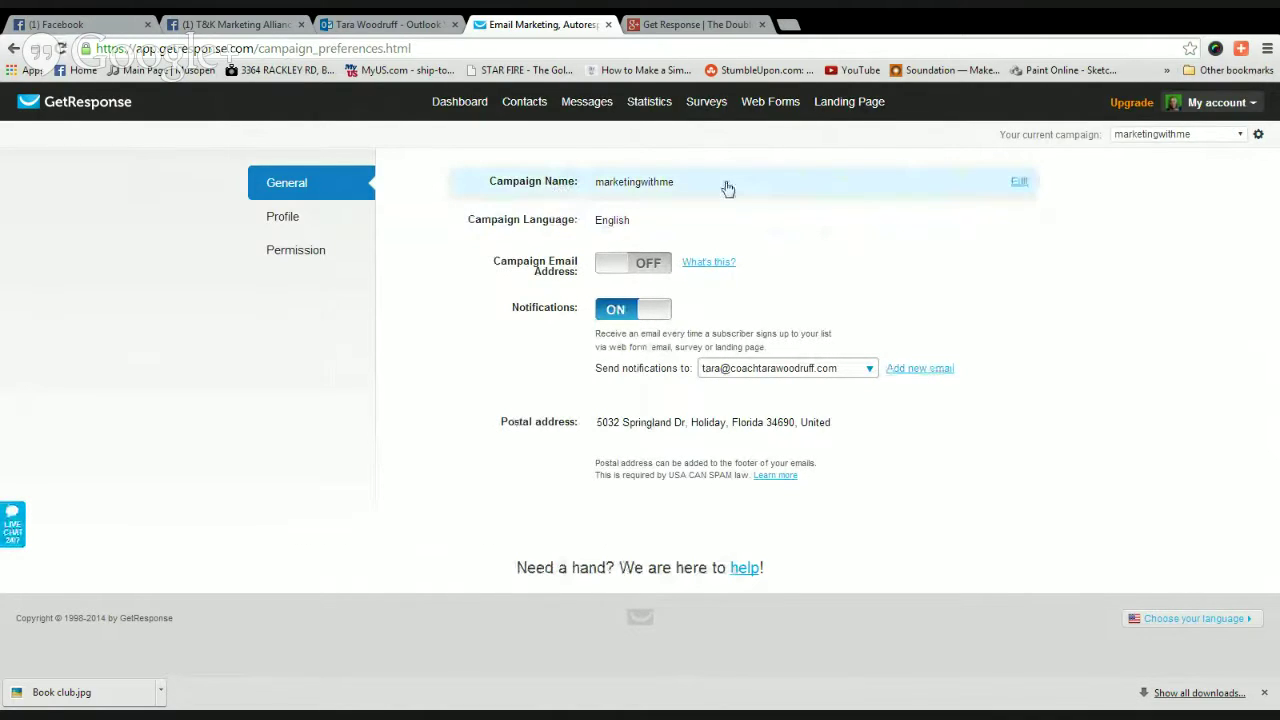
Try renaming the campaign to 'marketing with me' with spaces and save.
left_click(1019, 182)
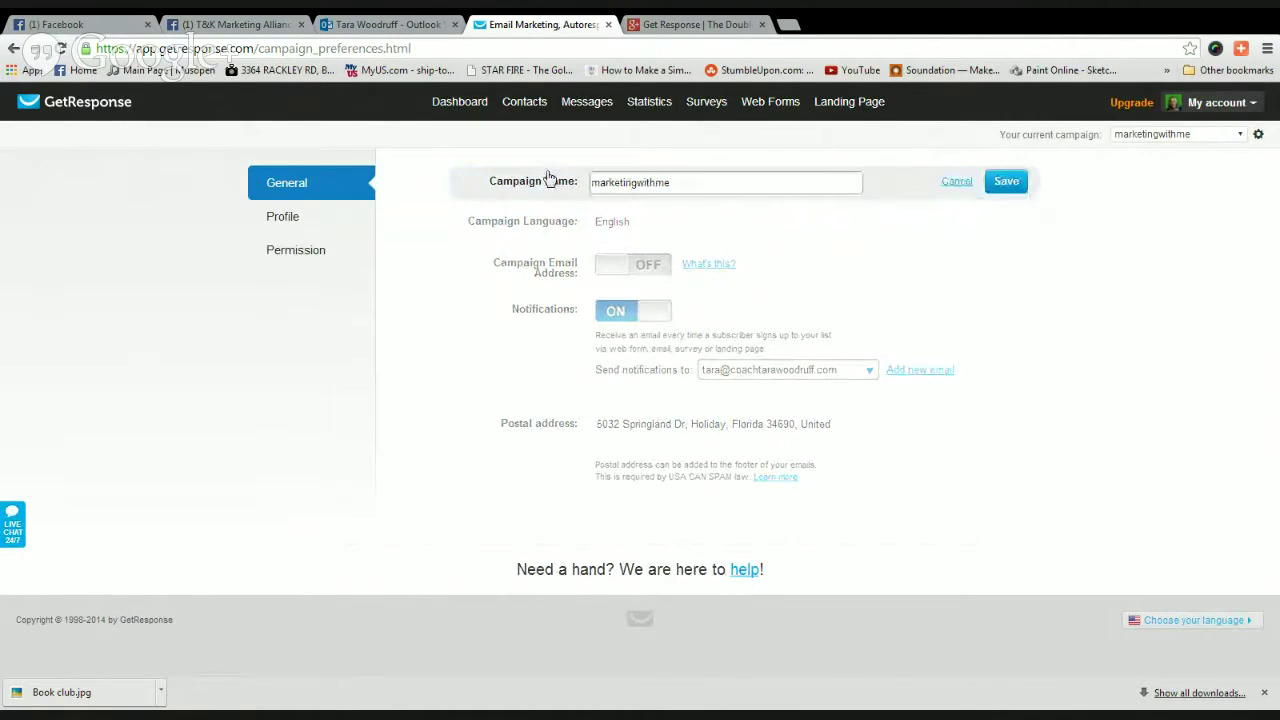
left_click(637, 184)
left_click(659, 184)
left_click(996, 184)
Restore the name marketingwithme, cancel the refused rename, and go to the campaign Profile.
left_click(641, 183)
key("BackSpace")
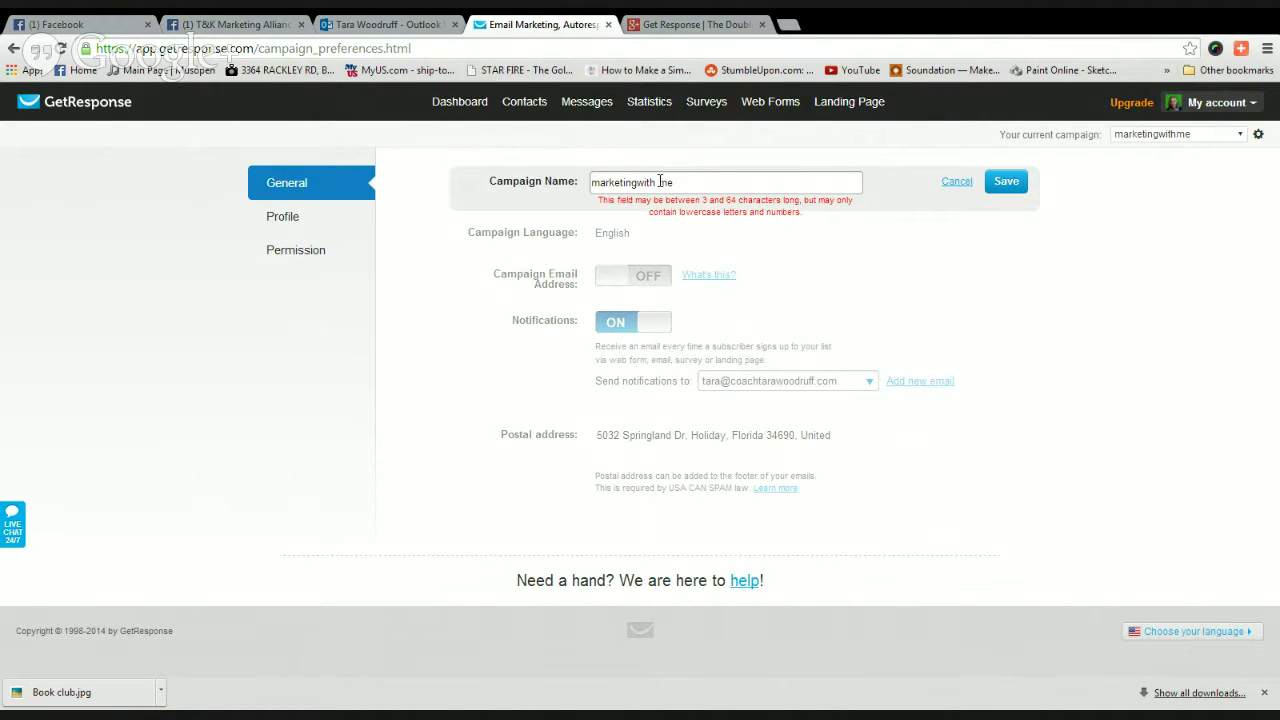
left_click(659, 182)
key("BackSpace")
left_click(1006, 181)
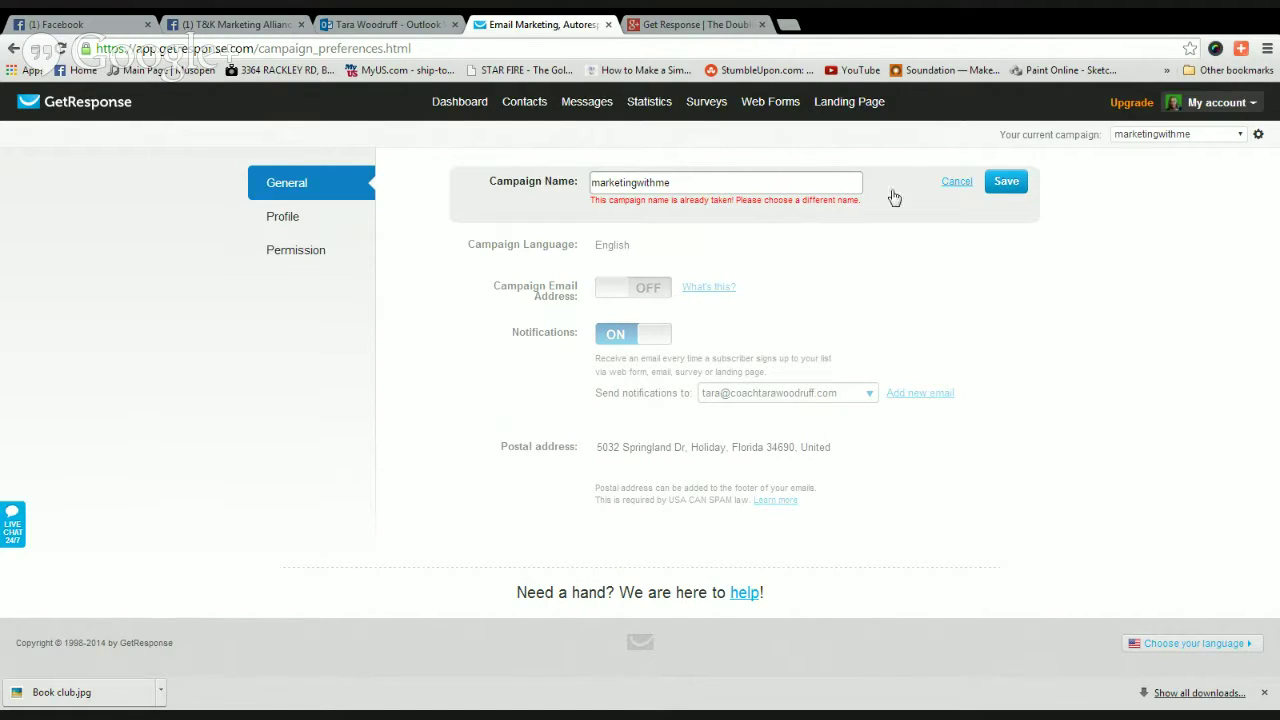
left_click(956, 182)
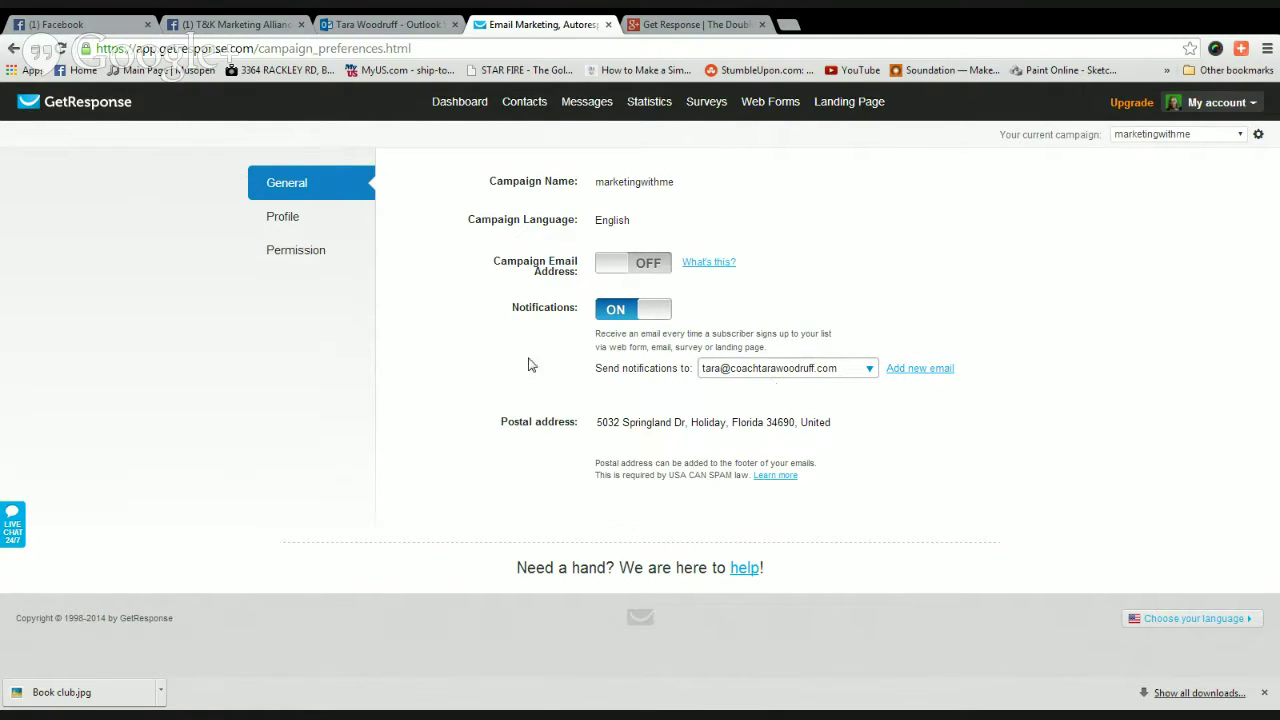
left_click(278, 220)
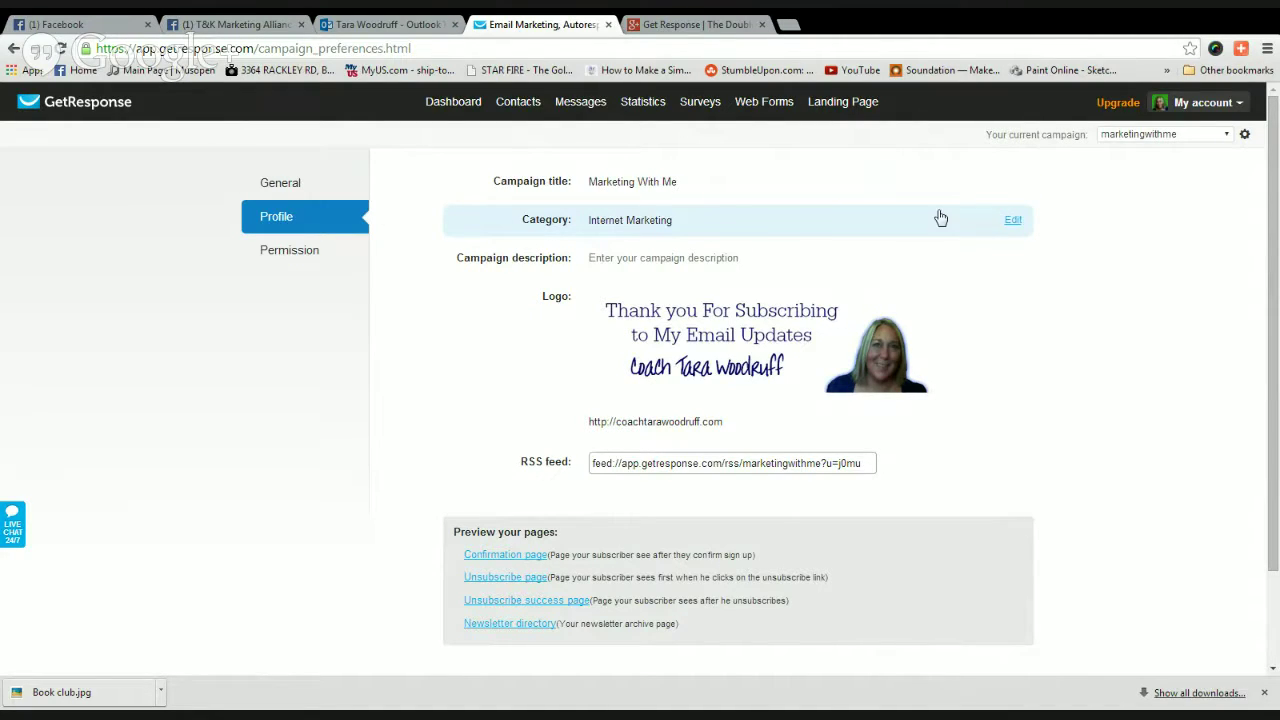
Reopen the Category list and keep Internet Marketing as the campaign category.
left_click(1014, 222)
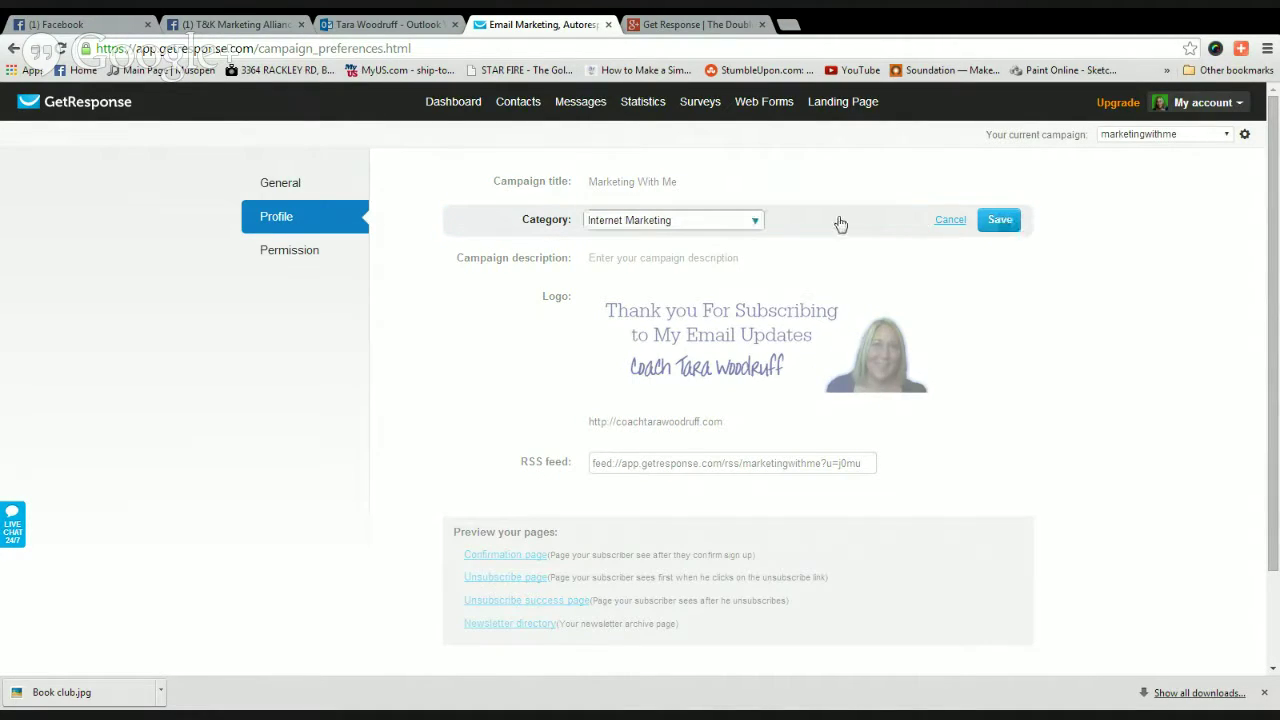
left_click(757, 224)
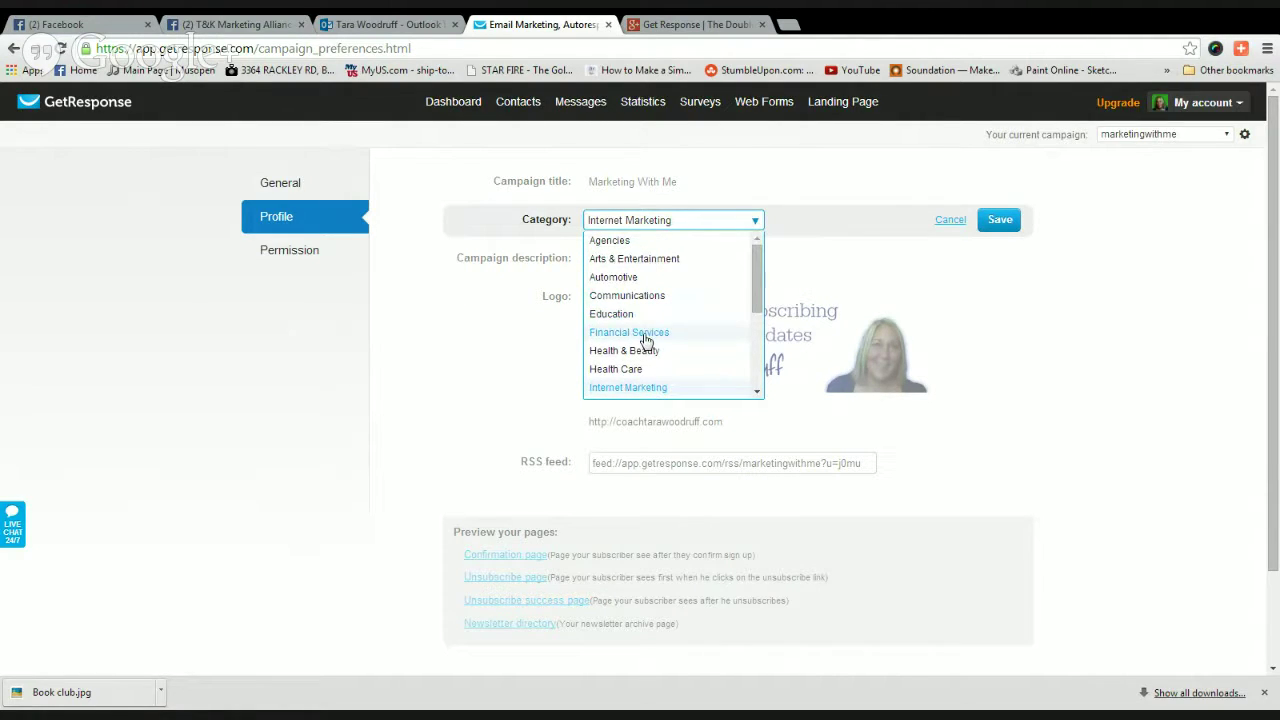
scroll(665, 336, "down", 2)
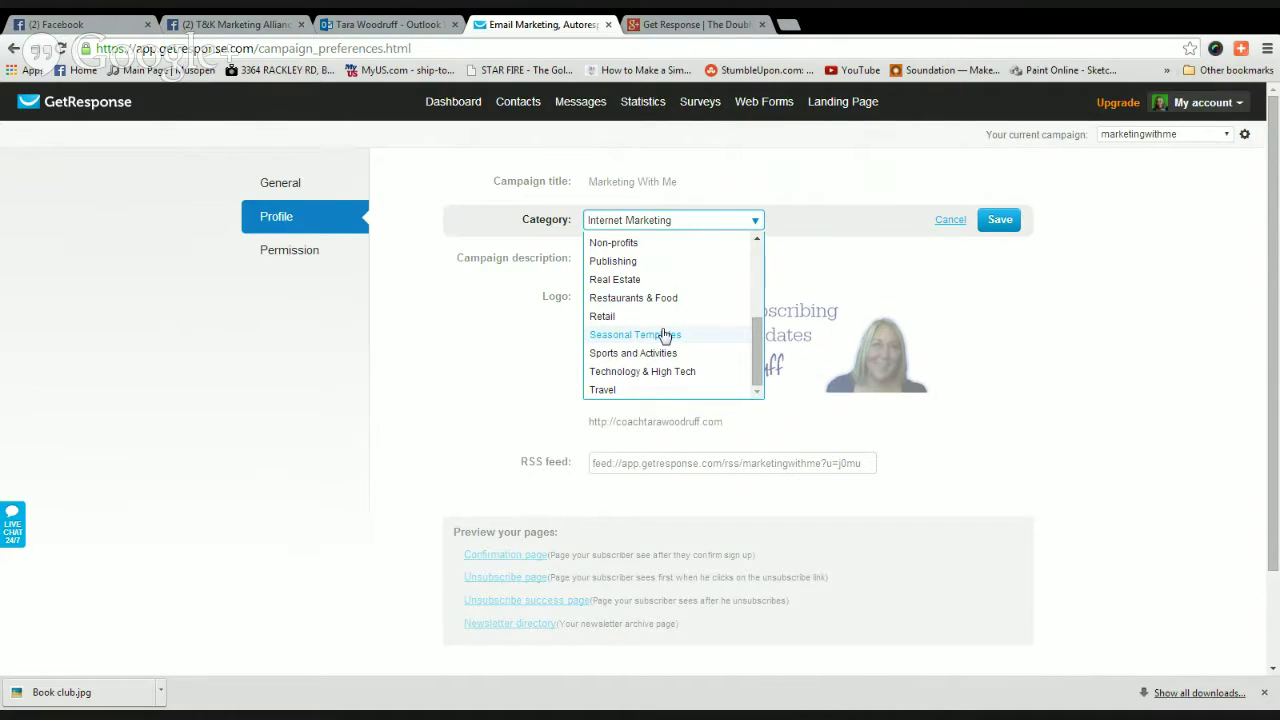
scroll(665, 336, "down", 1)
scroll(666, 290, "up", 2)
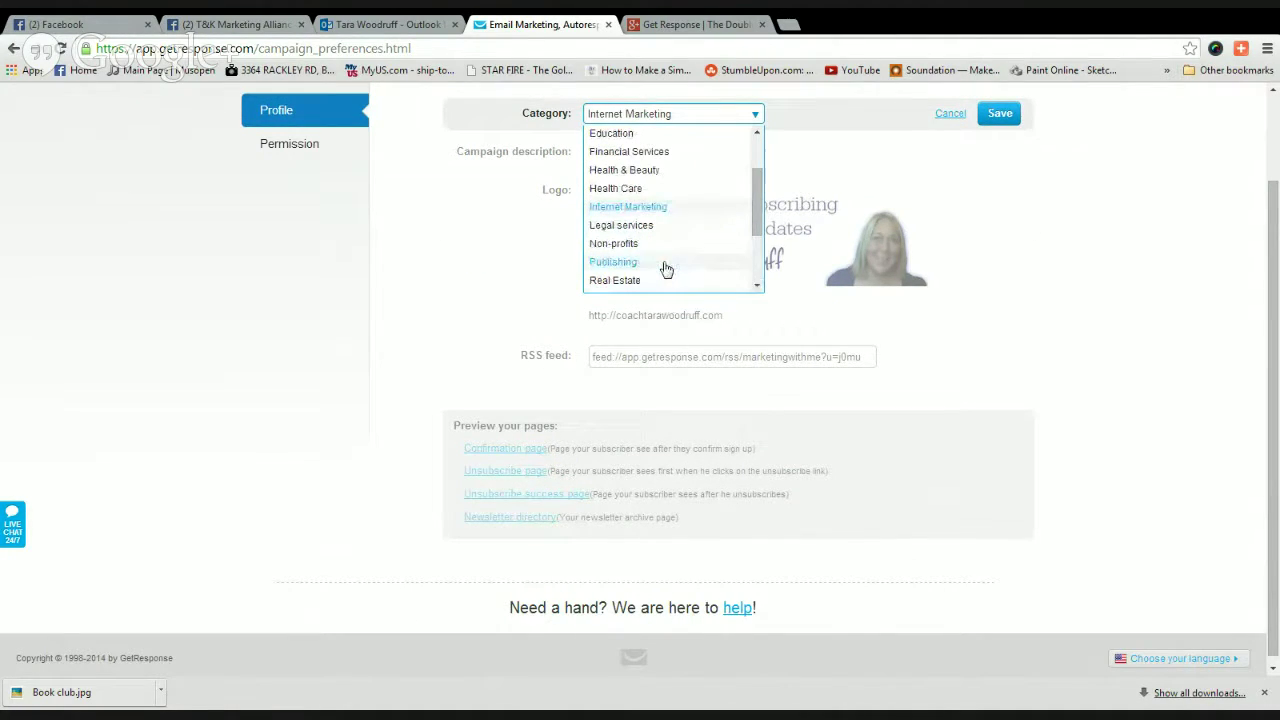
left_click(641, 210)
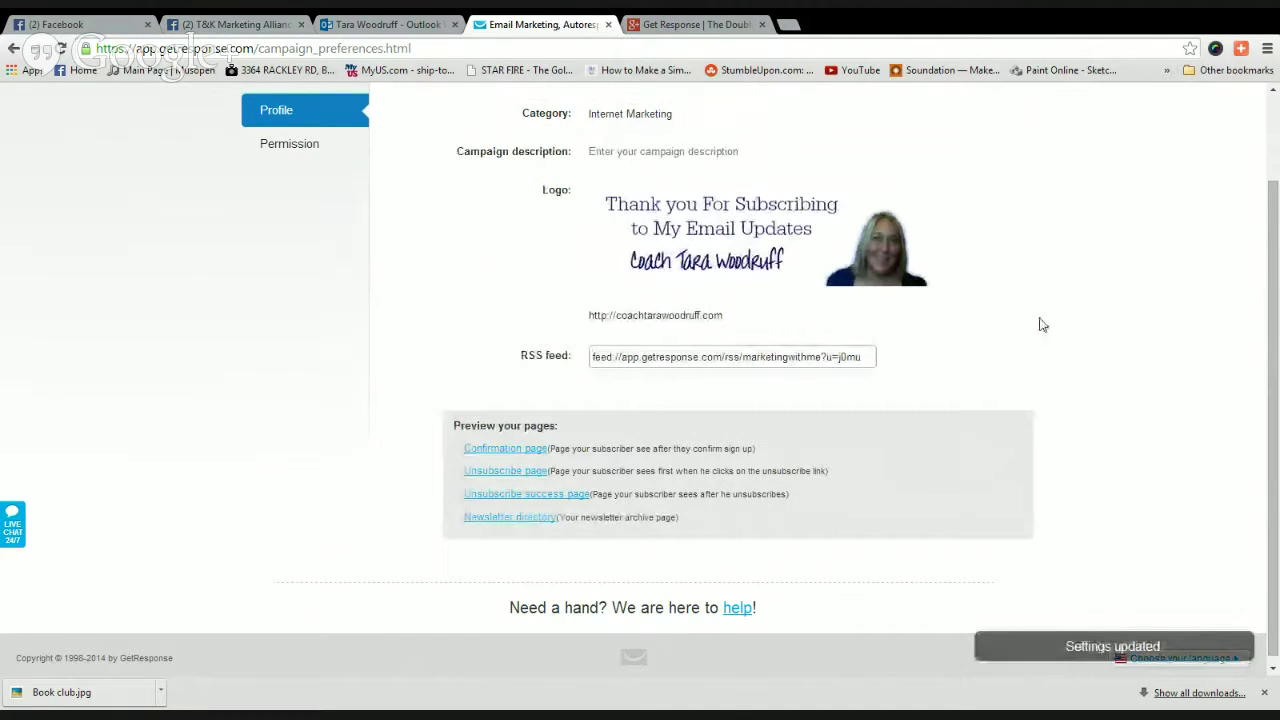
scroll(1010, 310, "up", 1)
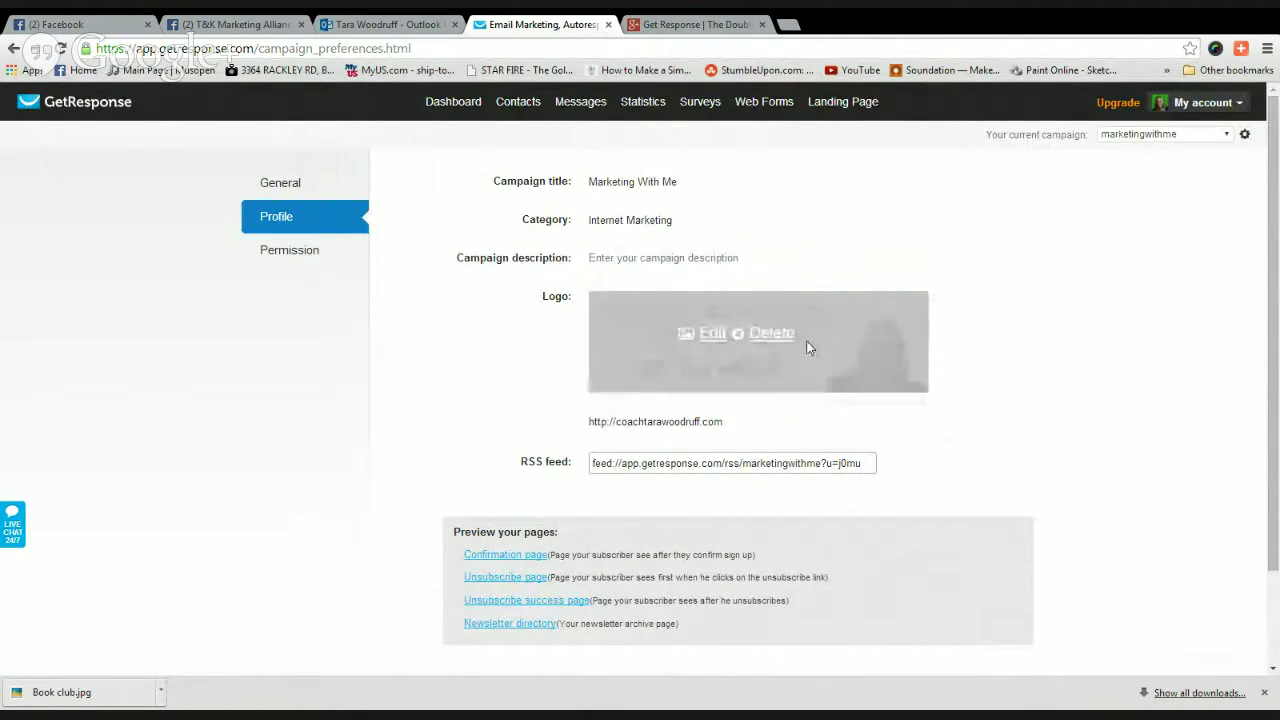
mouse_move(781, 342)
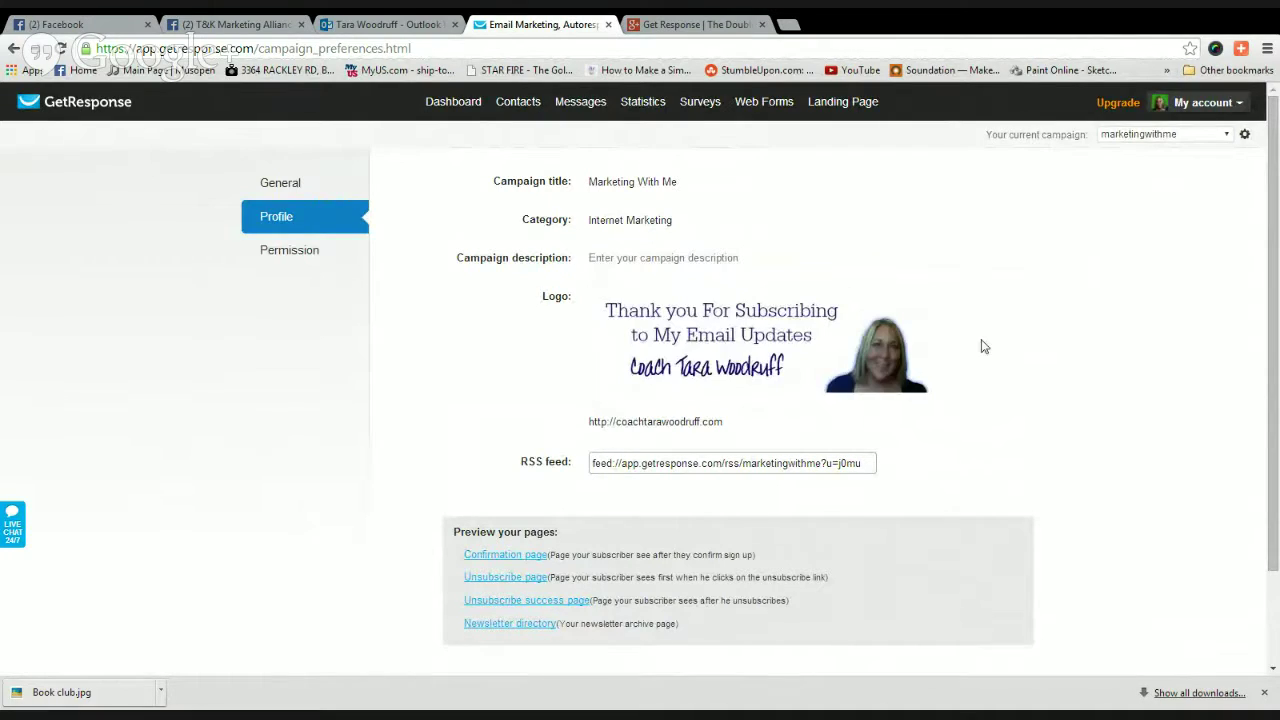
mouse_move(774, 318)
mouse_move(711, 392)
mouse_move(752, 371)
scroll(1058, 436, "down", 2)
mouse_move(664, 328)
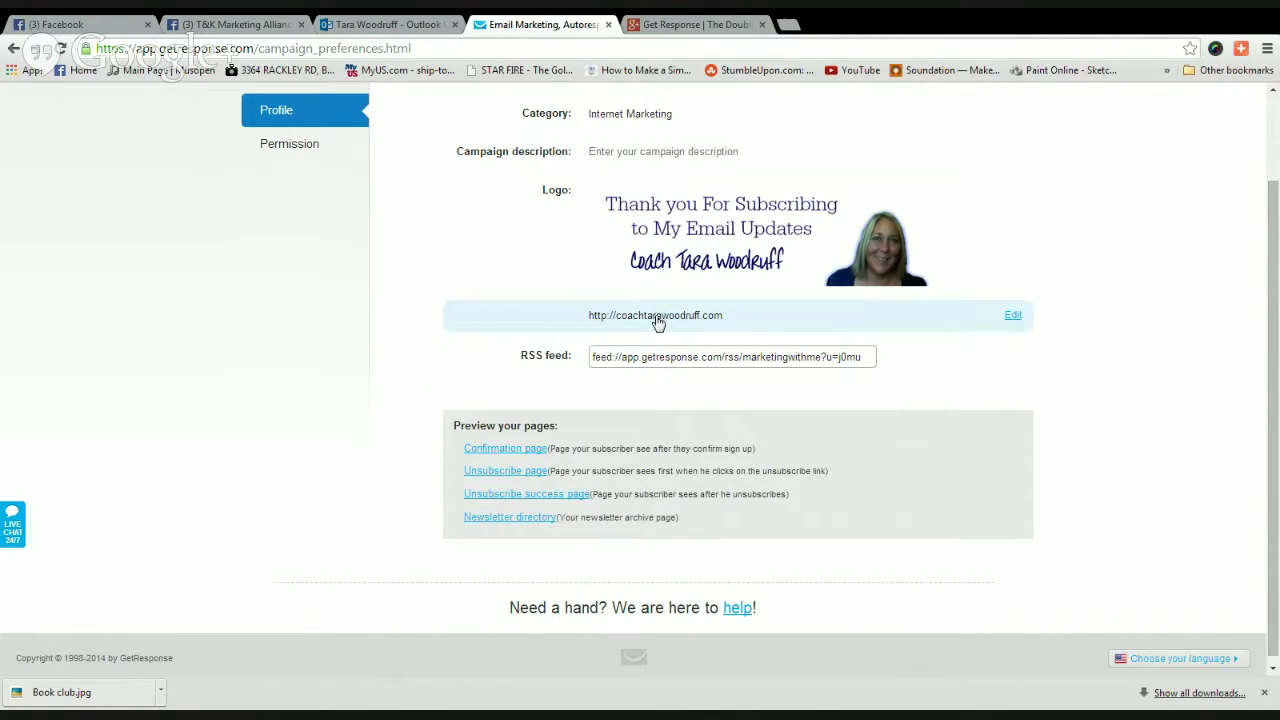
left_click(491, 451)
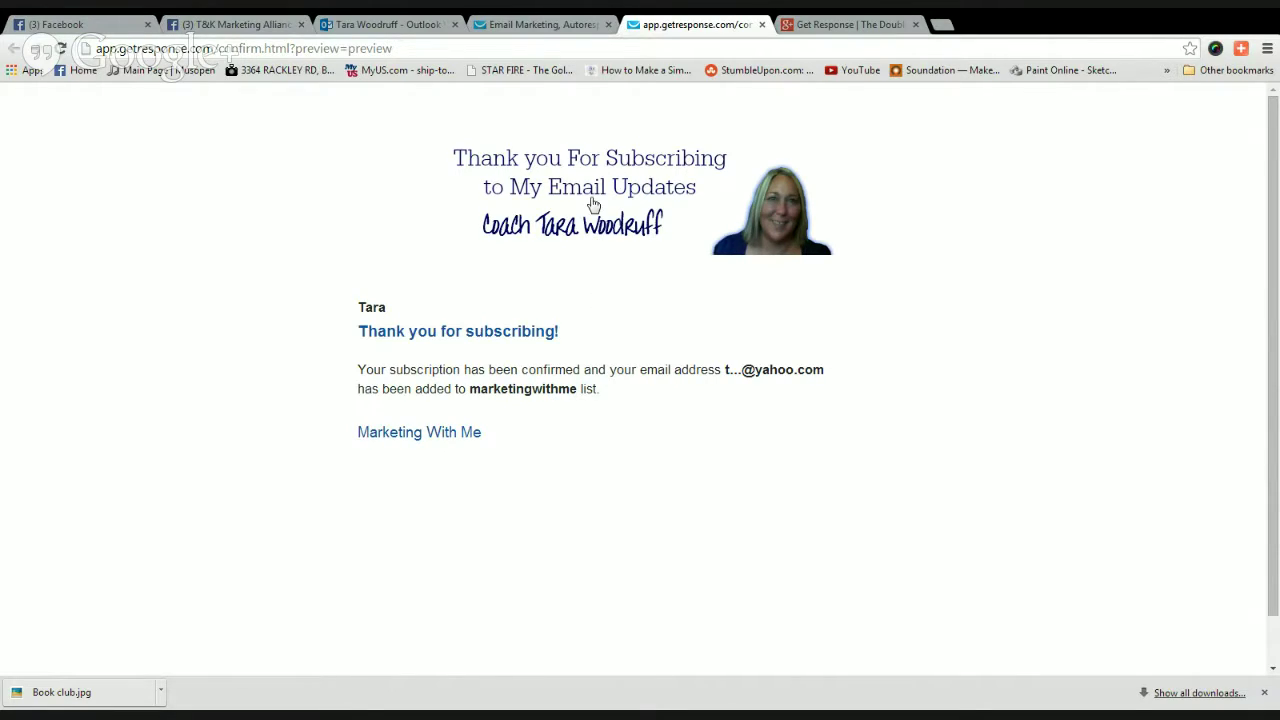
left_click(749, 250)
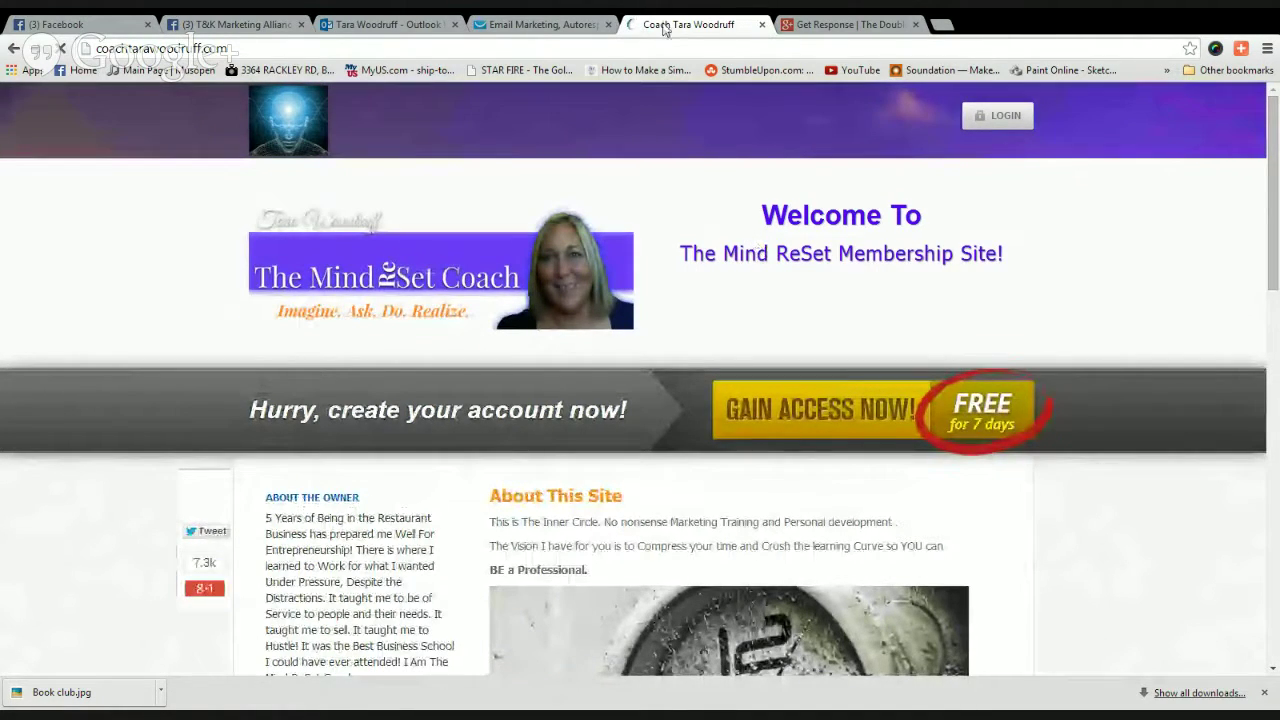
key("ctrl+w")
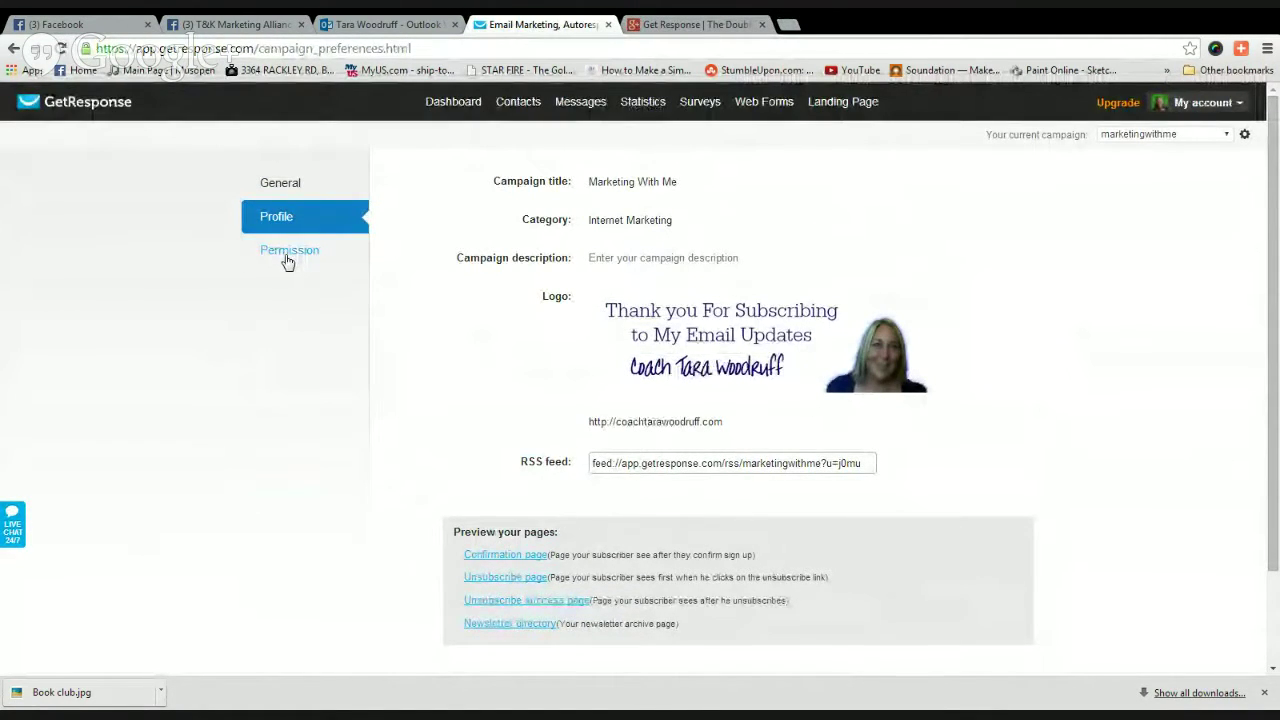
left_click(288, 258)
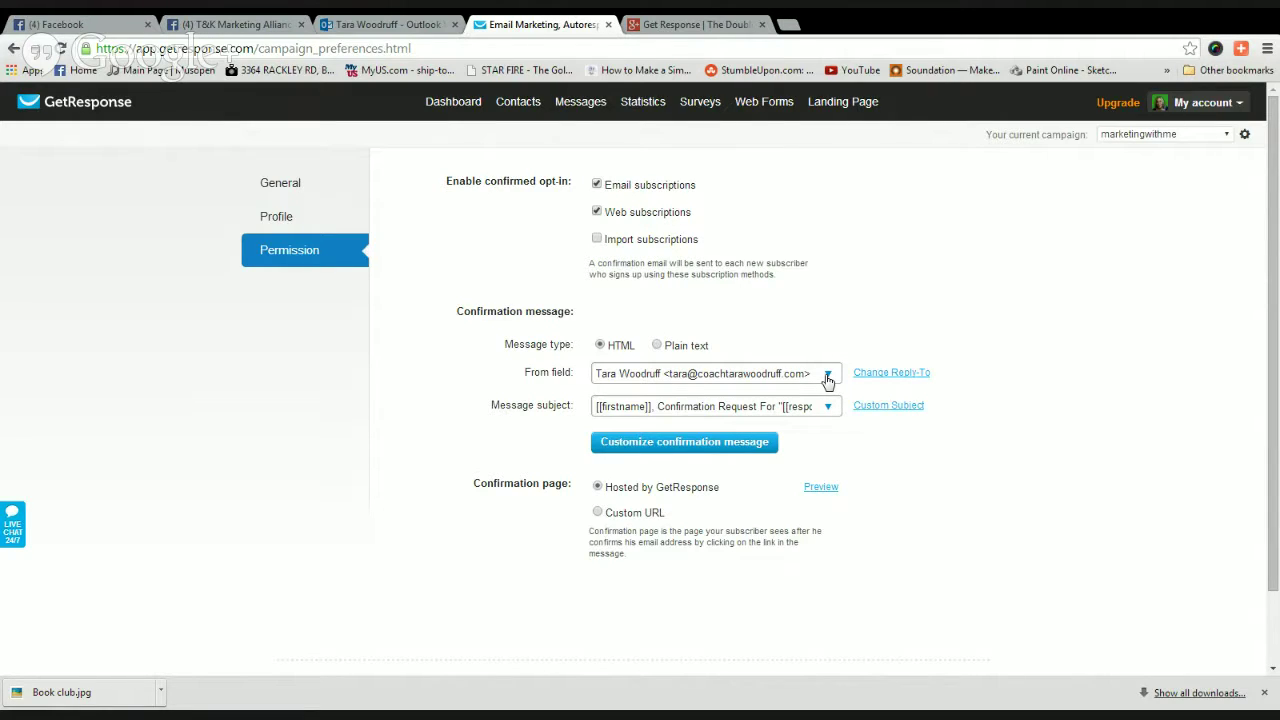
Review the Permission sender and subject options, leaving the From address unchanged.
left_click(828, 378)
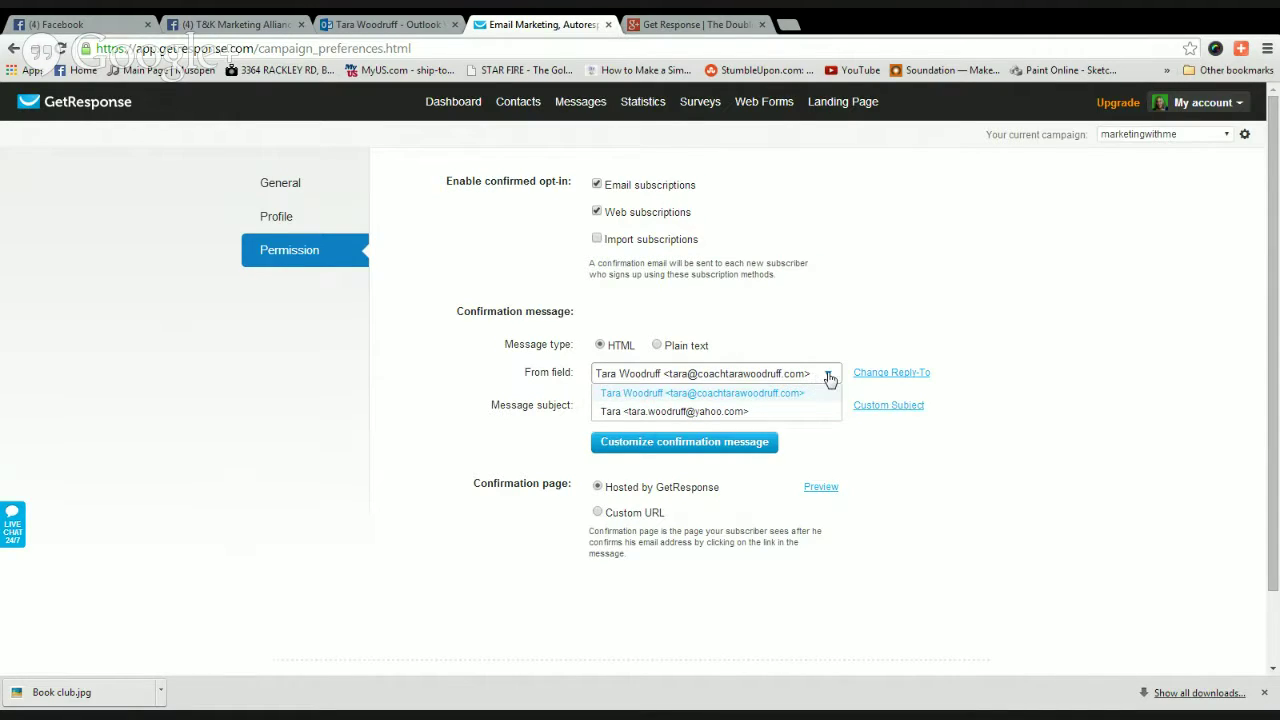
left_click(829, 377)
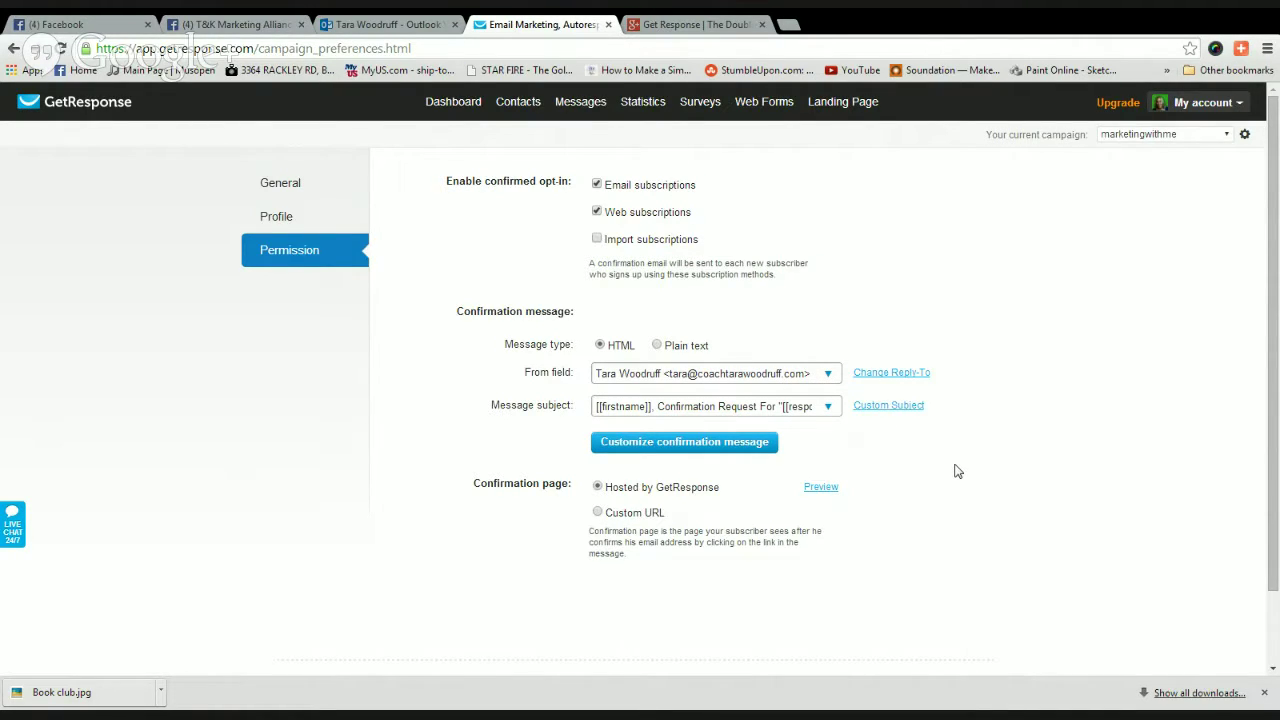
scroll(955, 472, "down", 1)
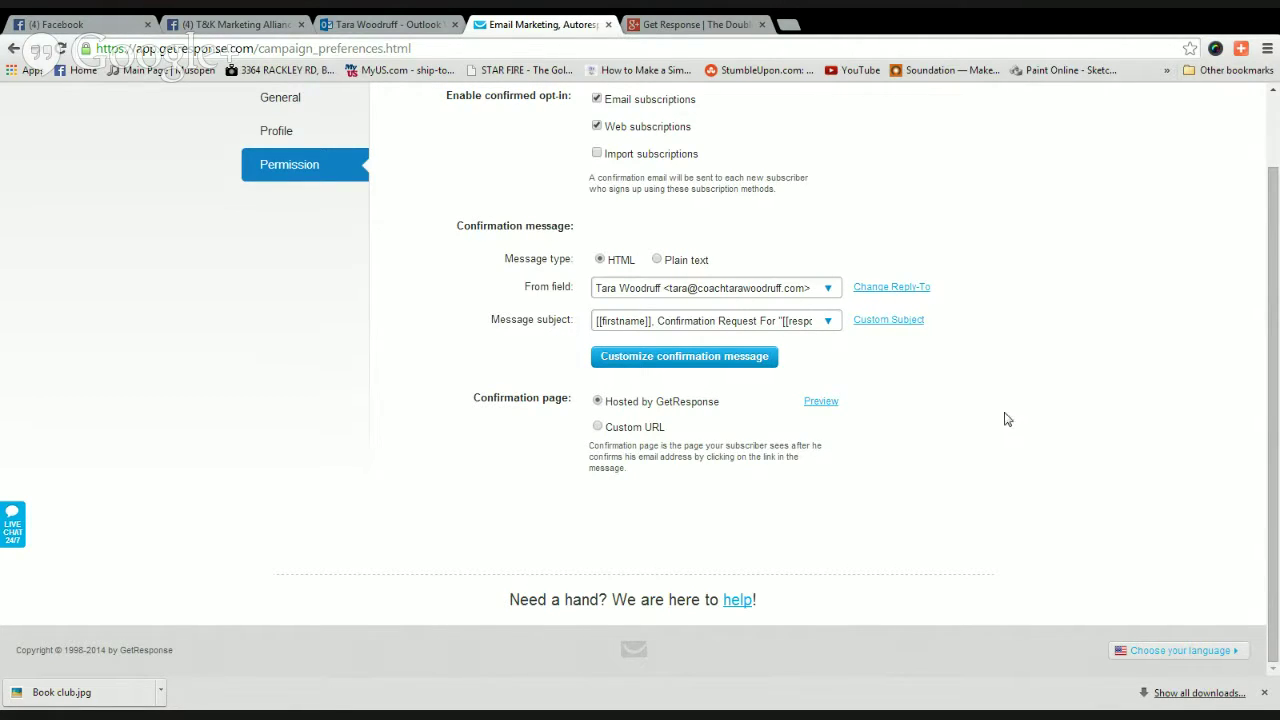
scroll(1005, 412, "up", 2)
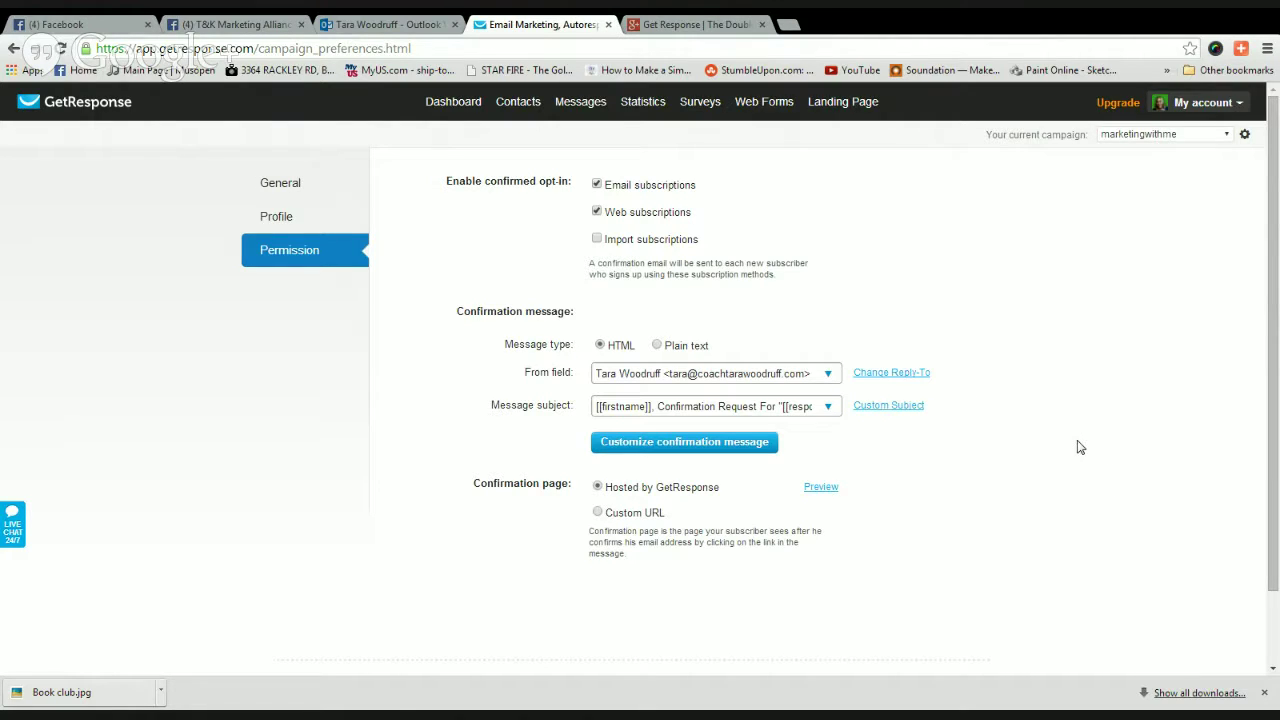
left_click(828, 410)
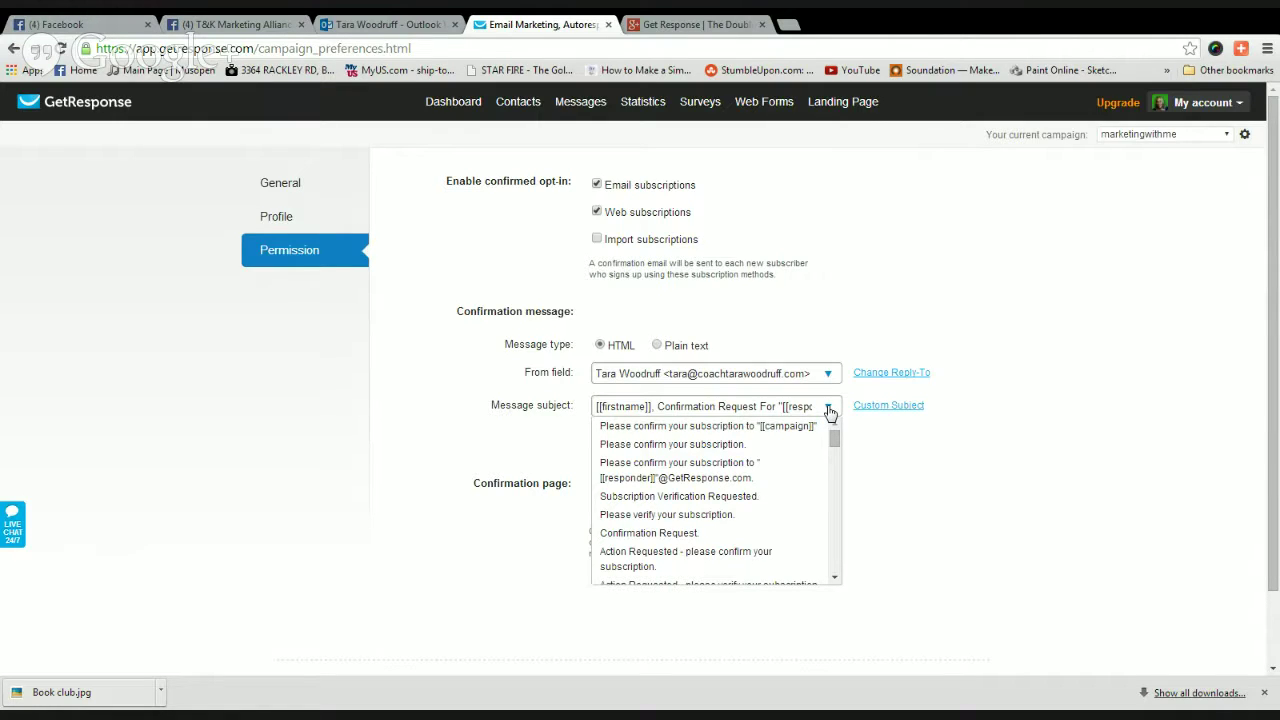
Keep the current confirmation subject and bring up the other campaigns in the switcher.
left_click(1035, 438)
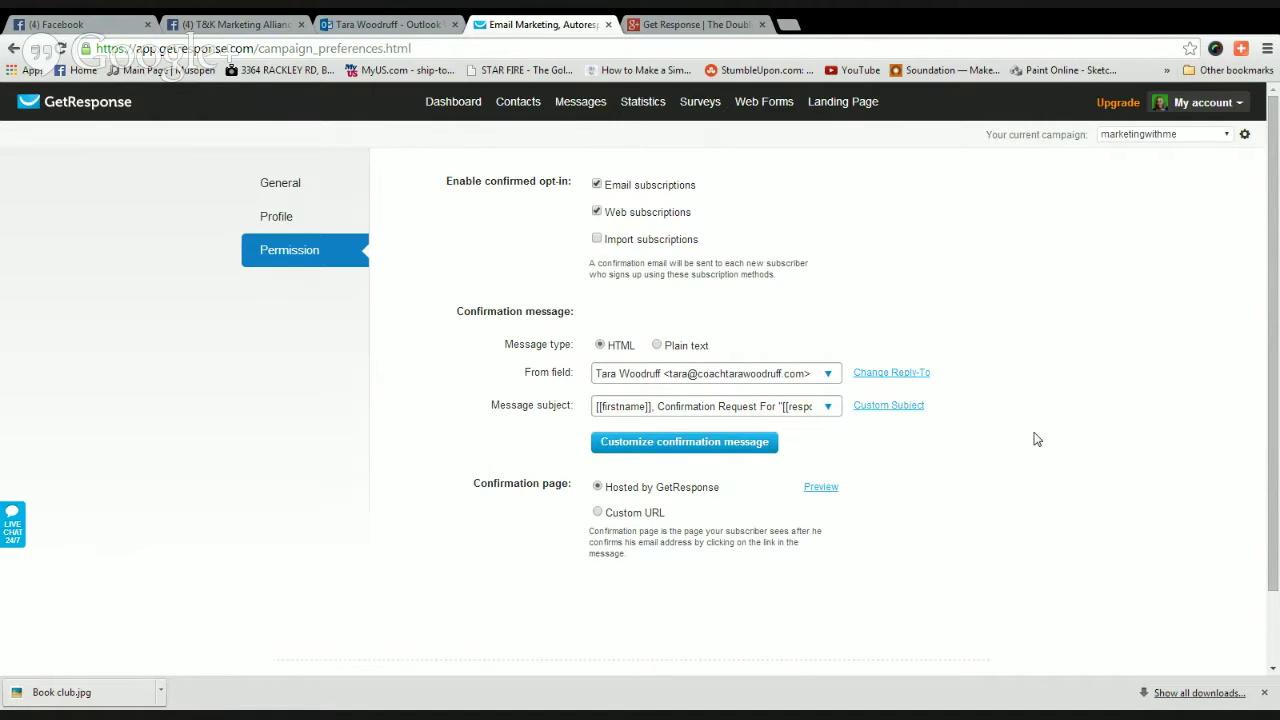
scroll(1013, 491, "down", 2)
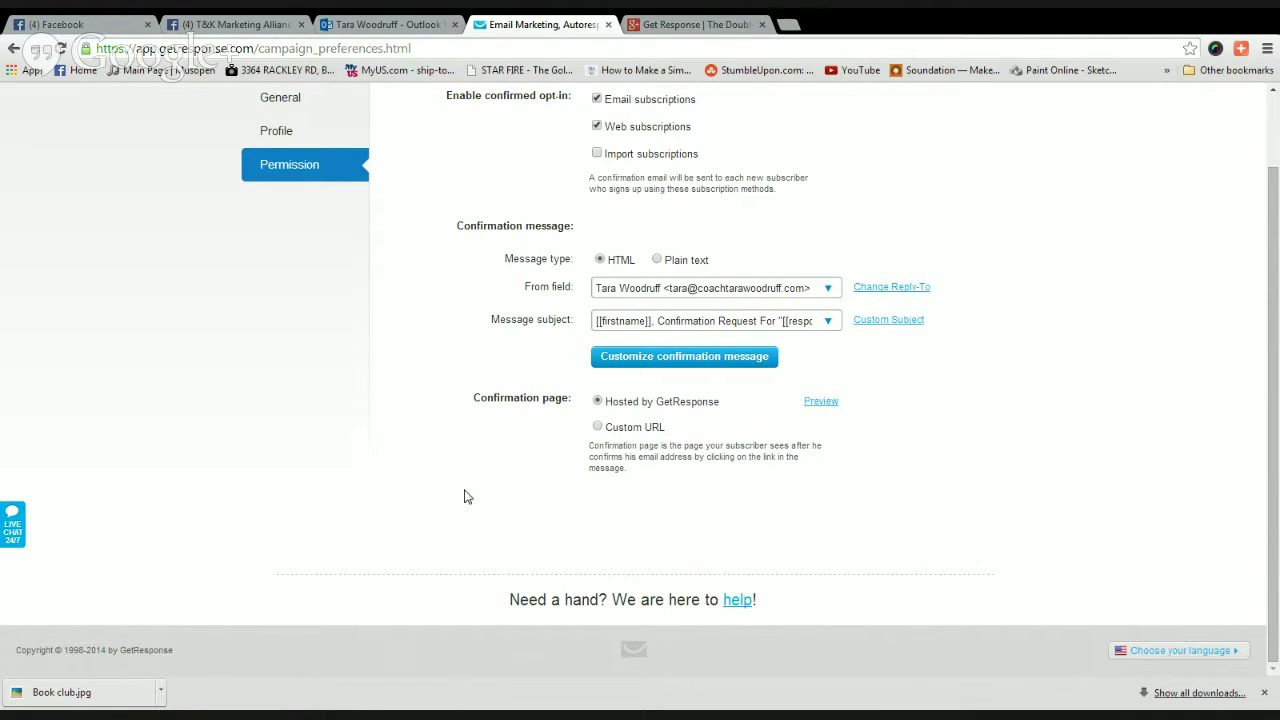
scroll(464, 497, "up", 2)
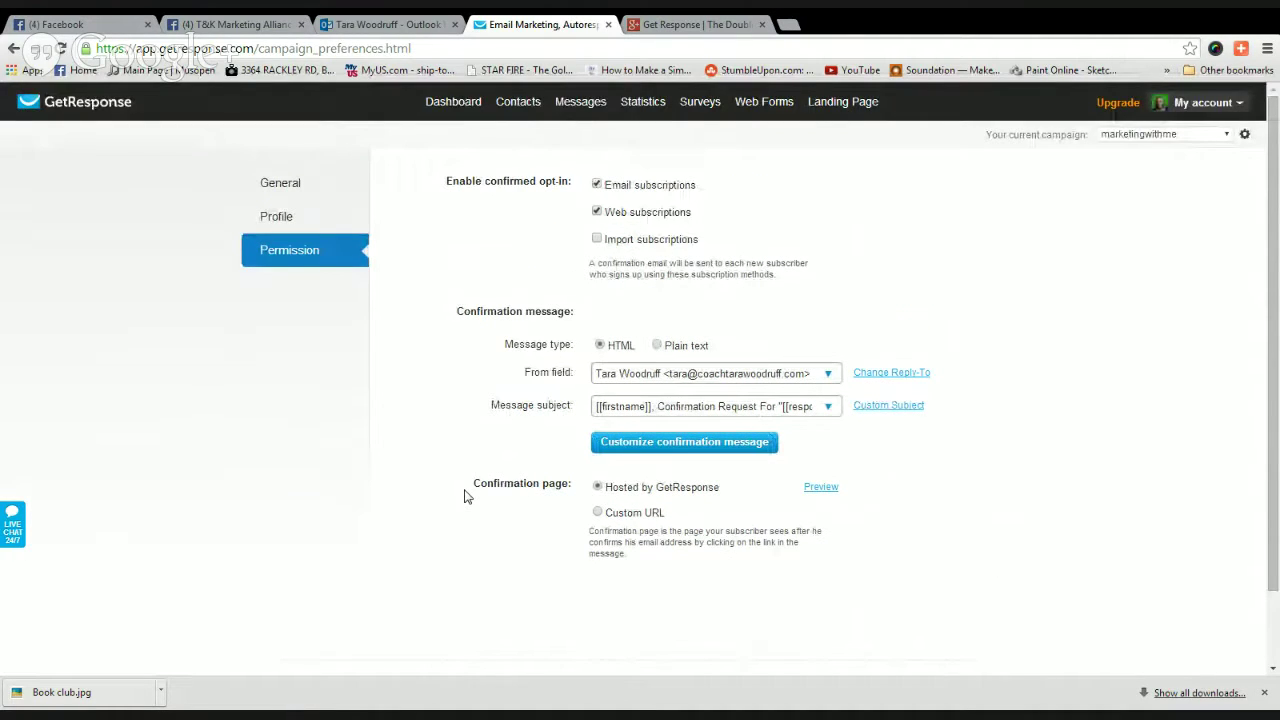
left_click(1228, 138)
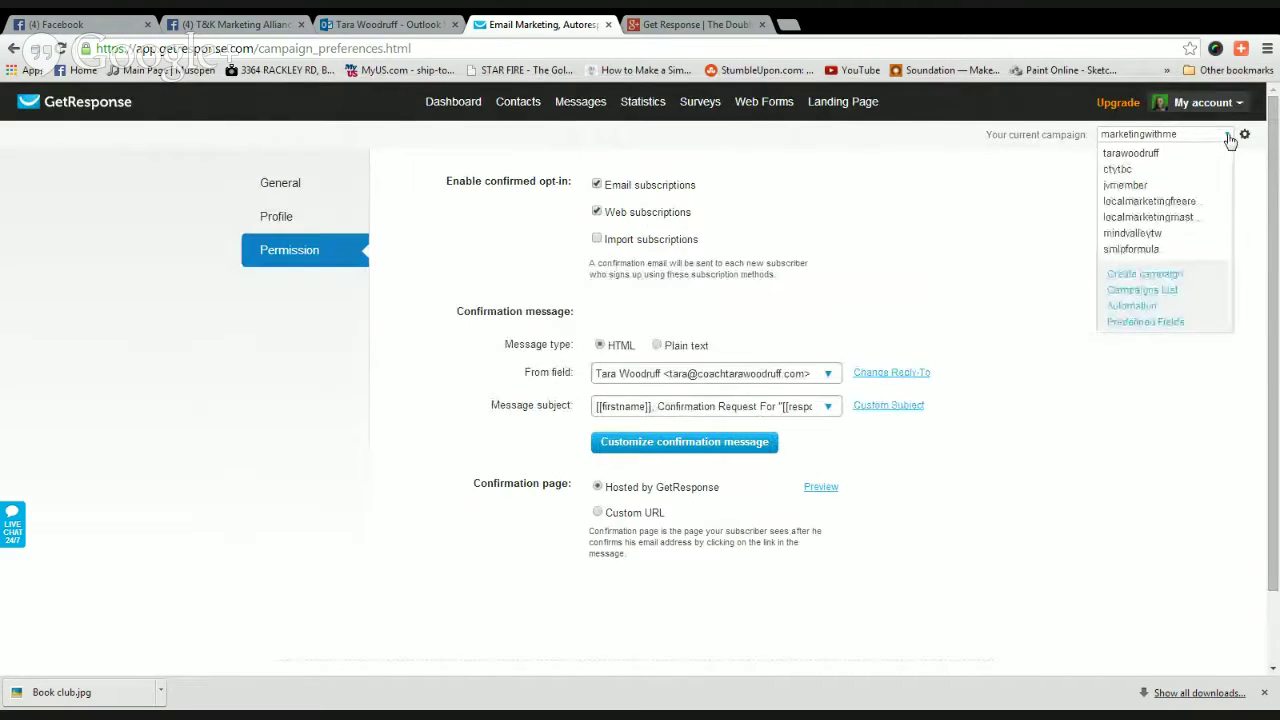
Switch to the first campaign in the list and go to its Permission settings.
left_click(1147, 156)
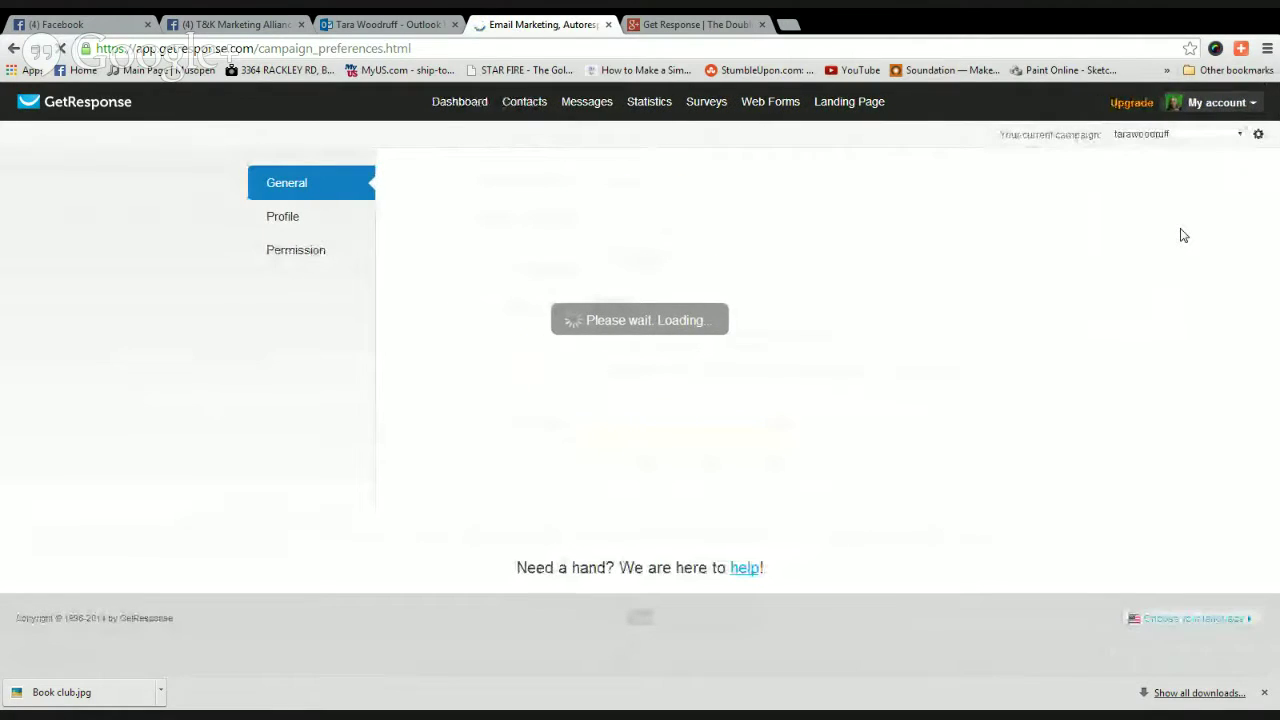
left_click(283, 218)
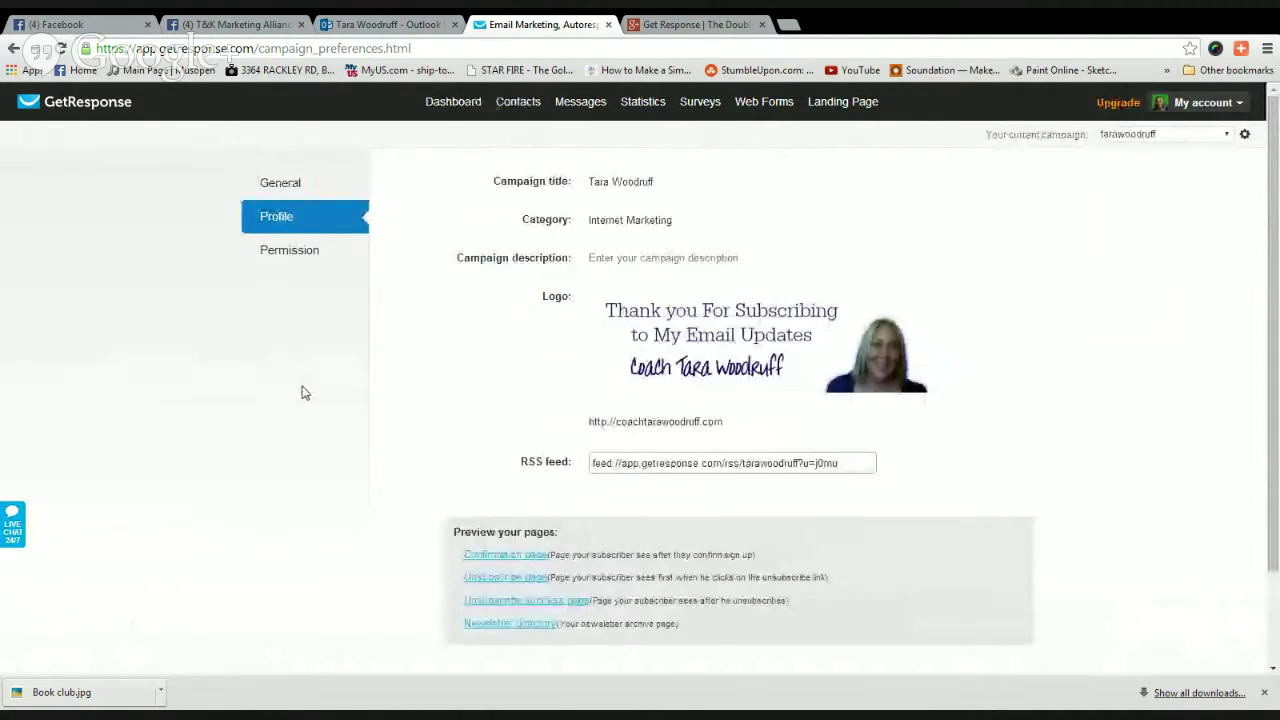
mouse_move(715, 323)
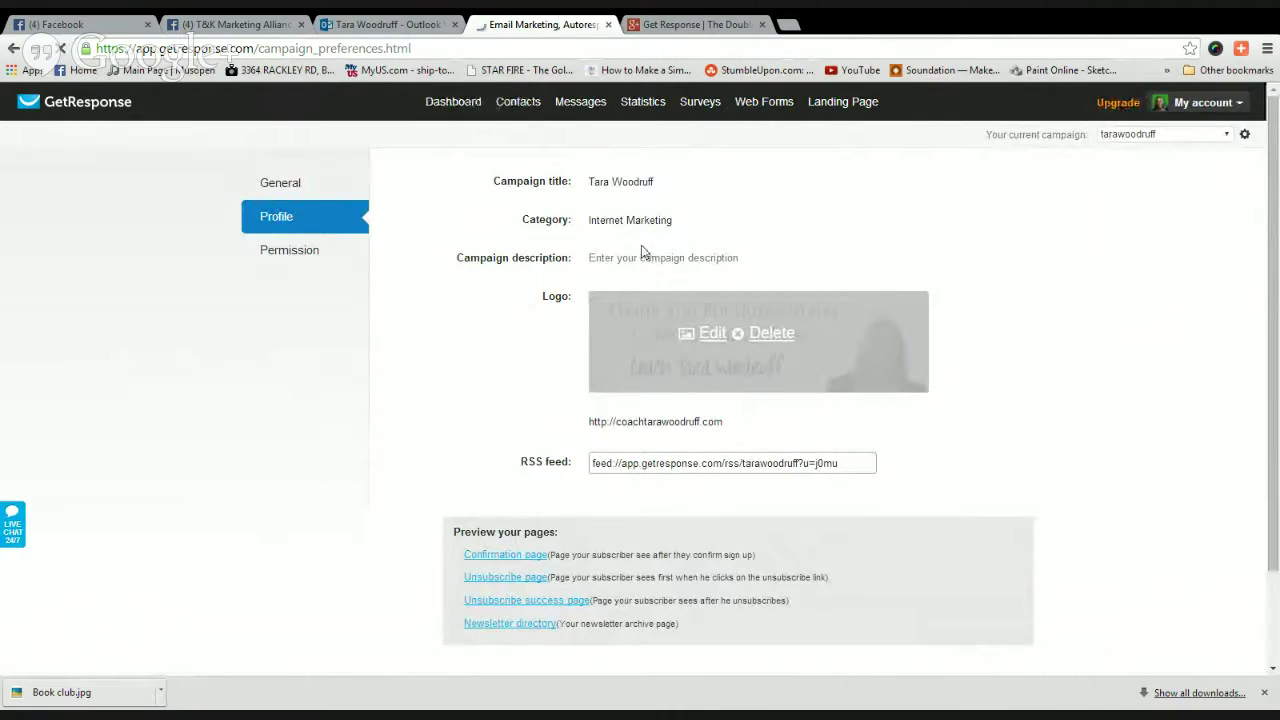
left_click(291, 258)
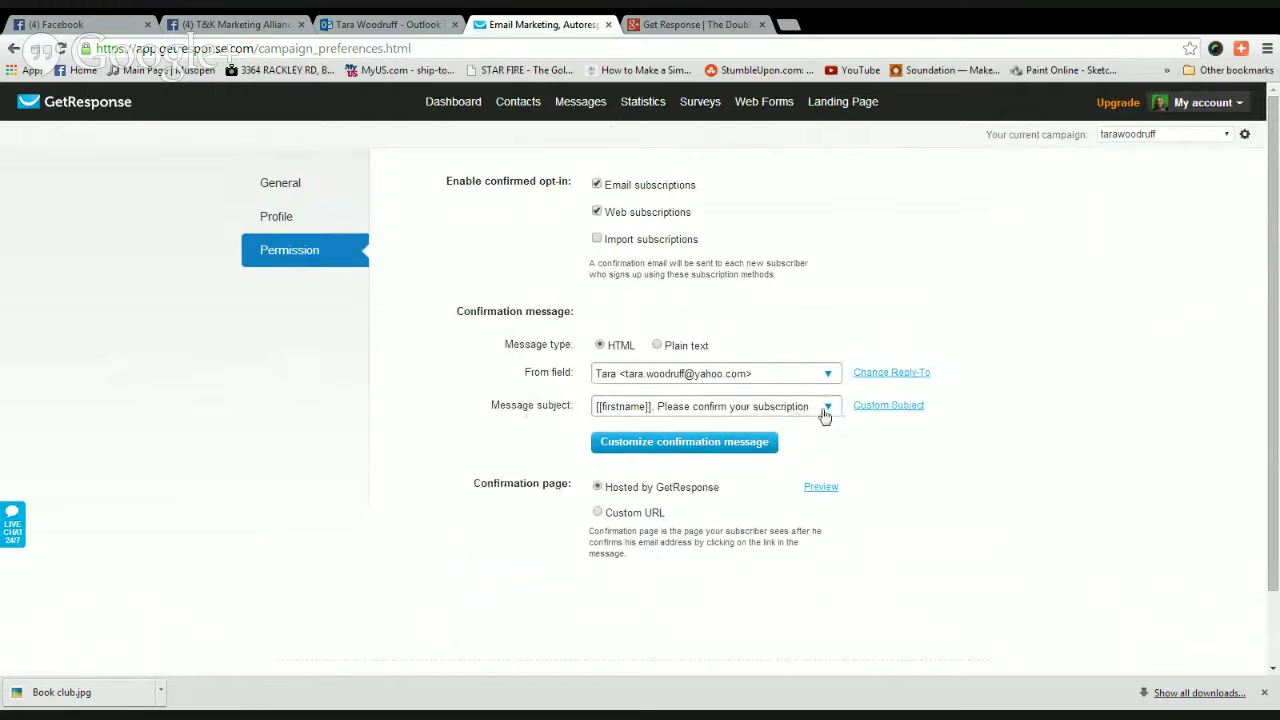
Set the subject 'Please confirm your subscription to [[campaign]]' and pick the alternate sender address.
left_click(829, 408)
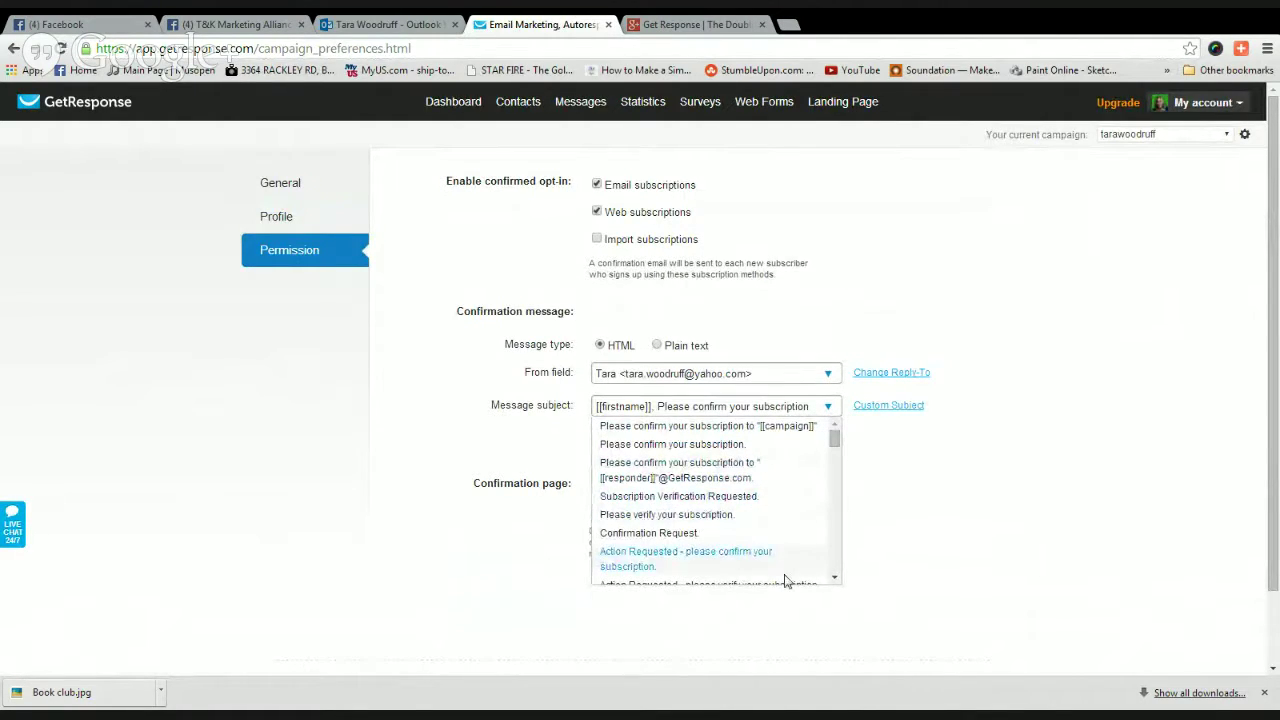
left_click(763, 428)
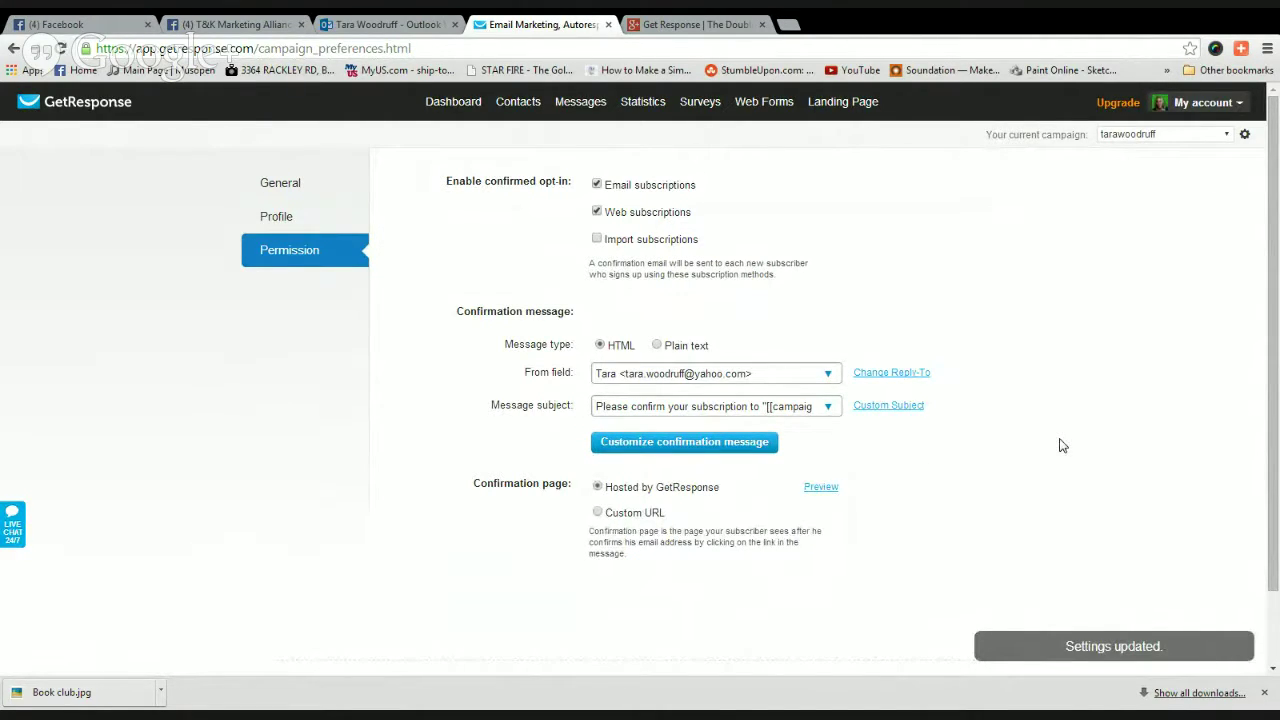
scroll(1062, 445, "down", 1)
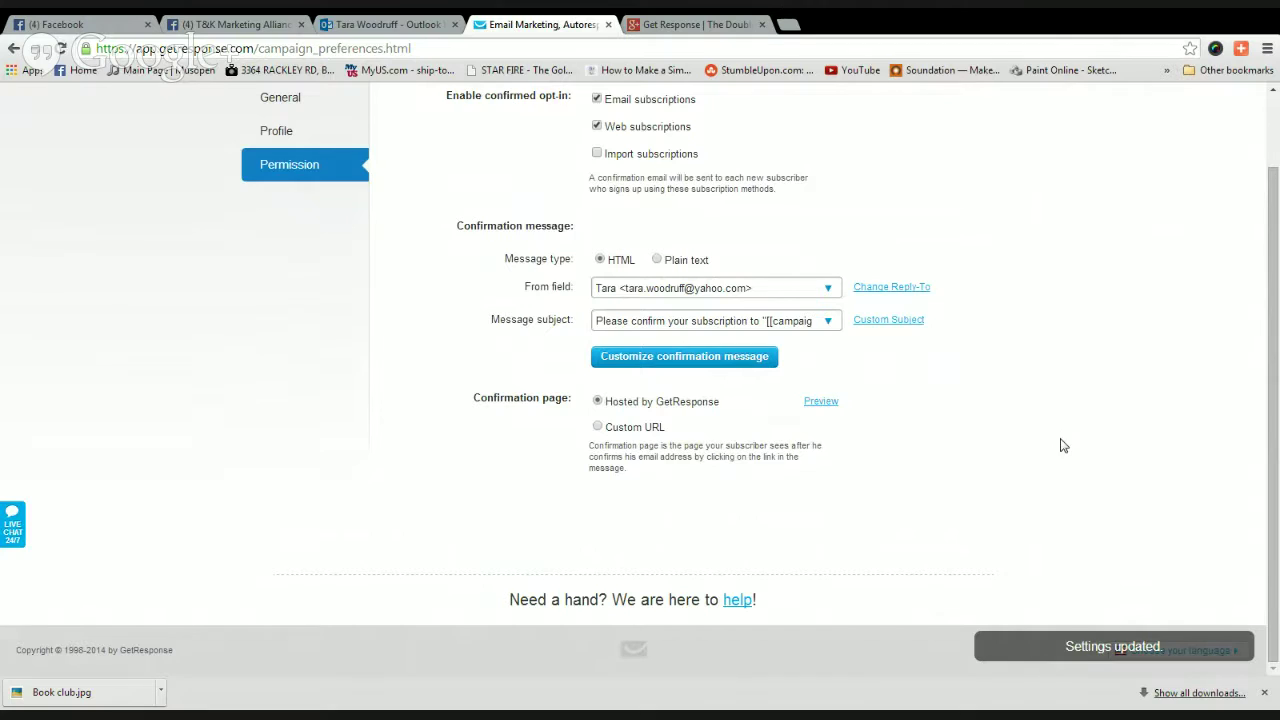
scroll(1090, 540, "up", 1)
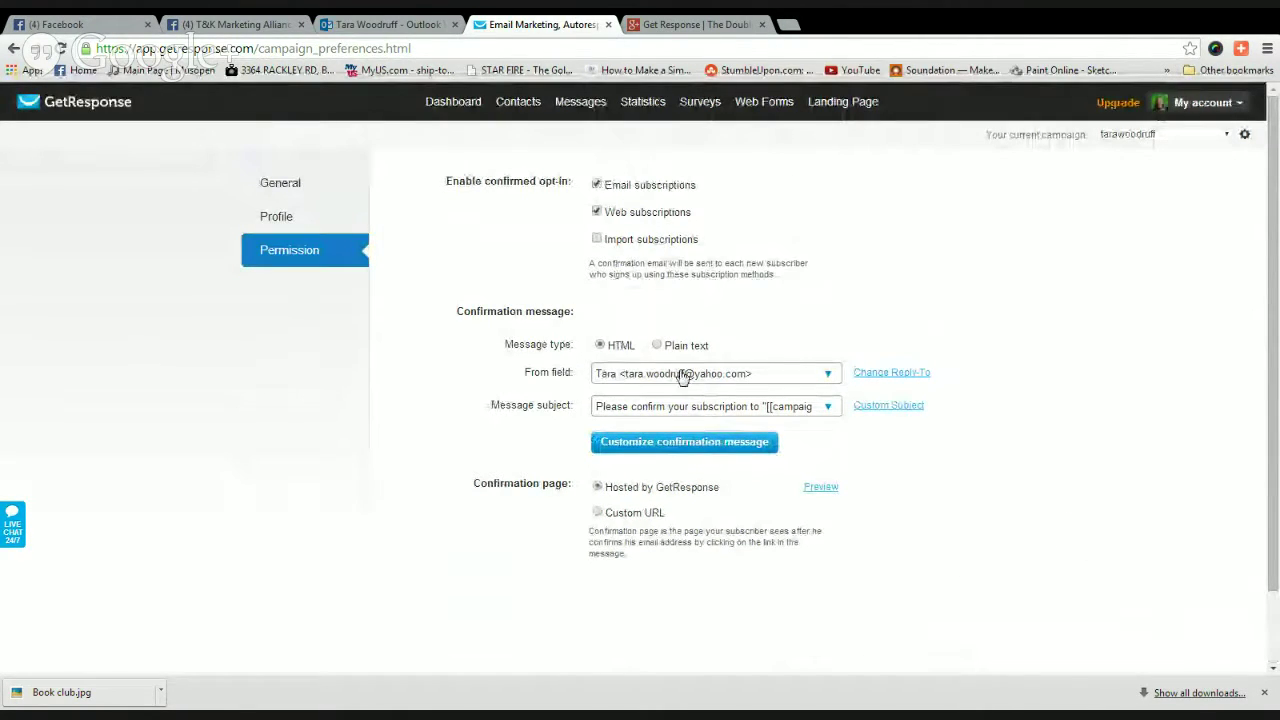
left_click(828, 378)
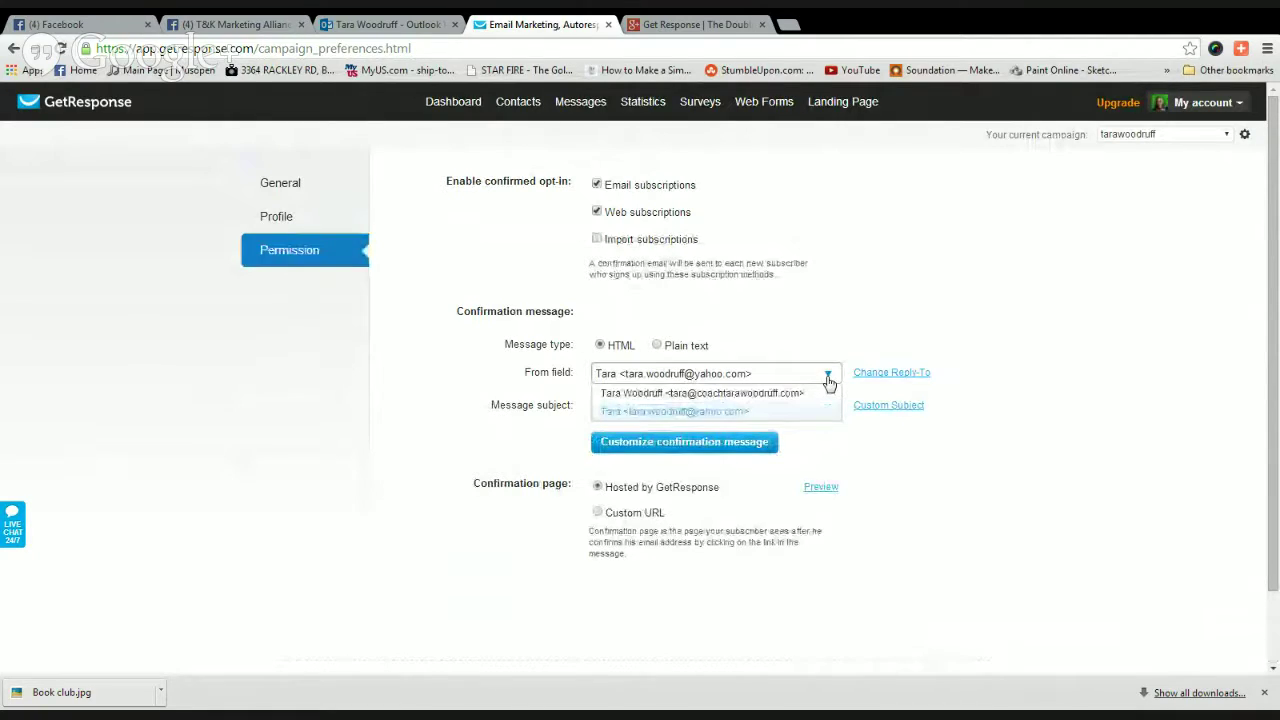
left_click(803, 394)
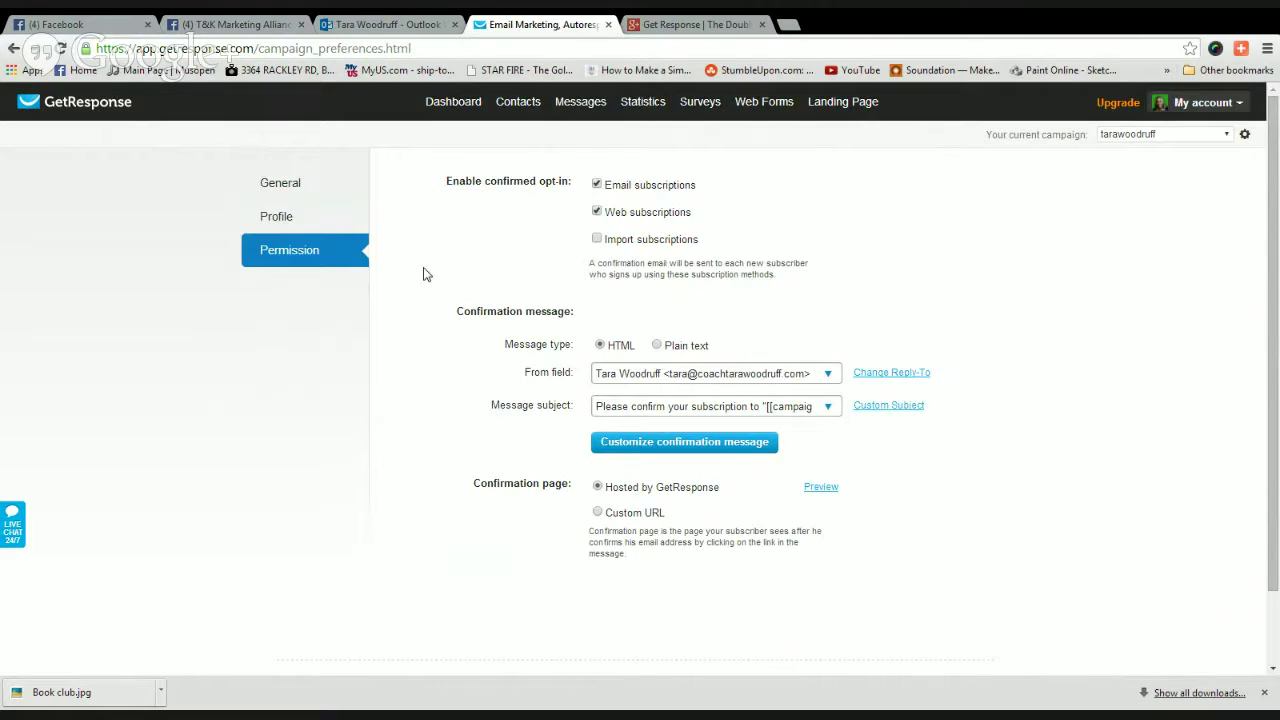
left_click(1227, 136)
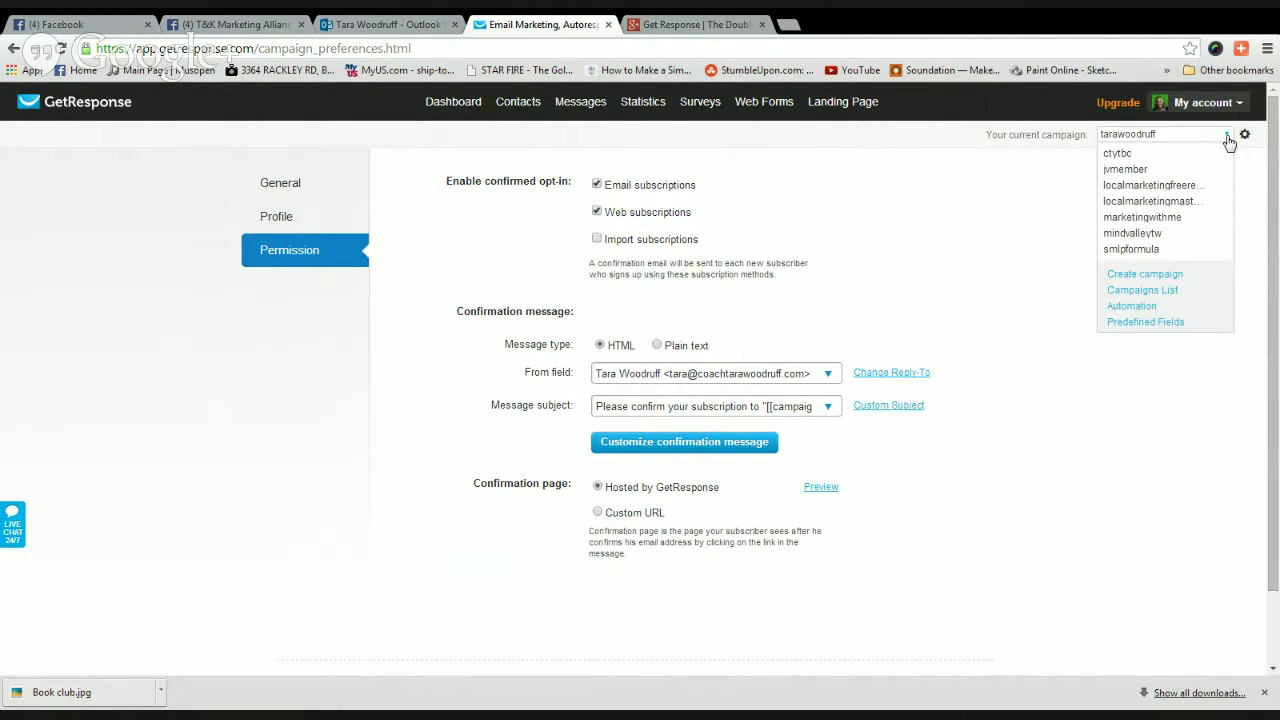
Make ctytbc the current campaign and look over its Permission and Profile settings.
left_click(1134, 158)
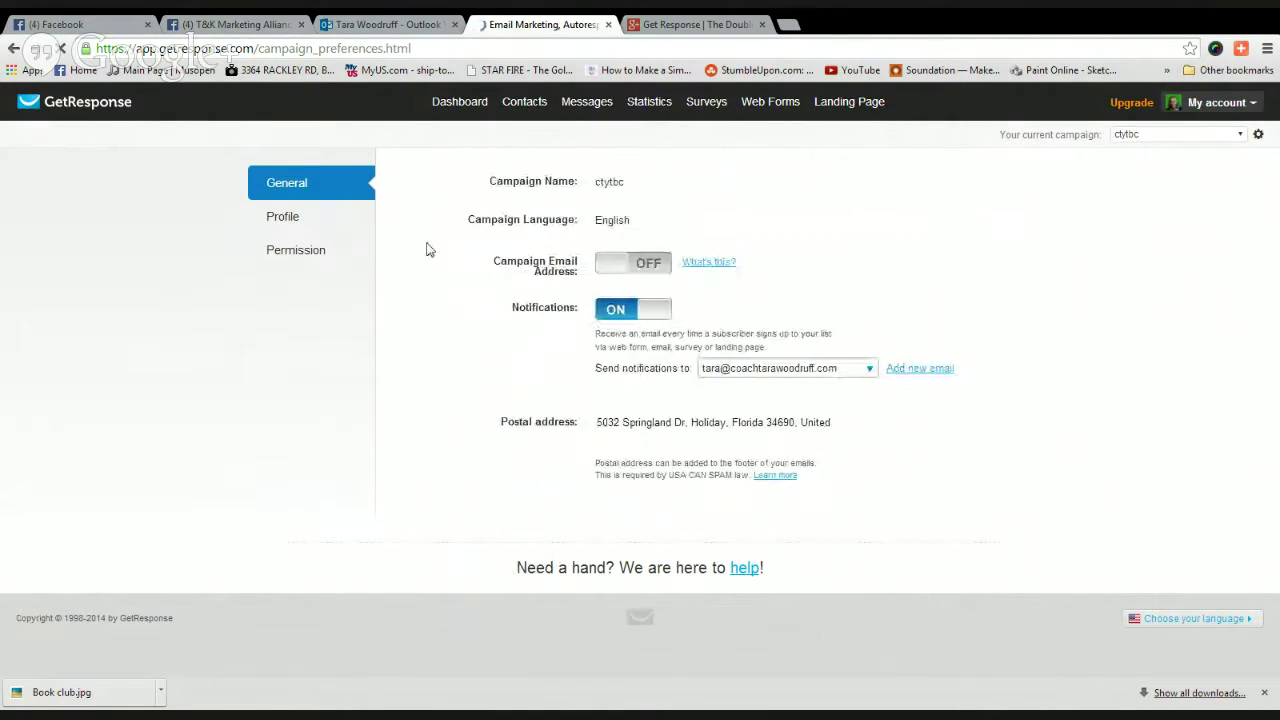
left_click(290, 255)
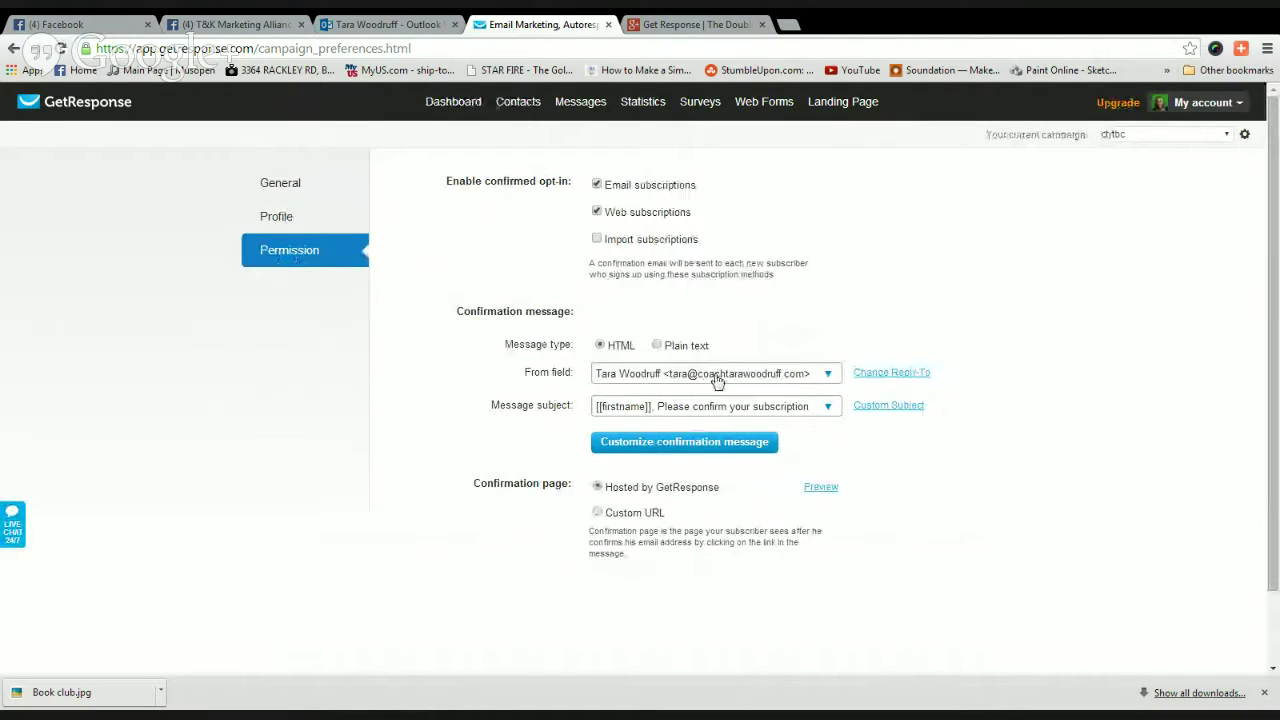
left_click(291, 217)
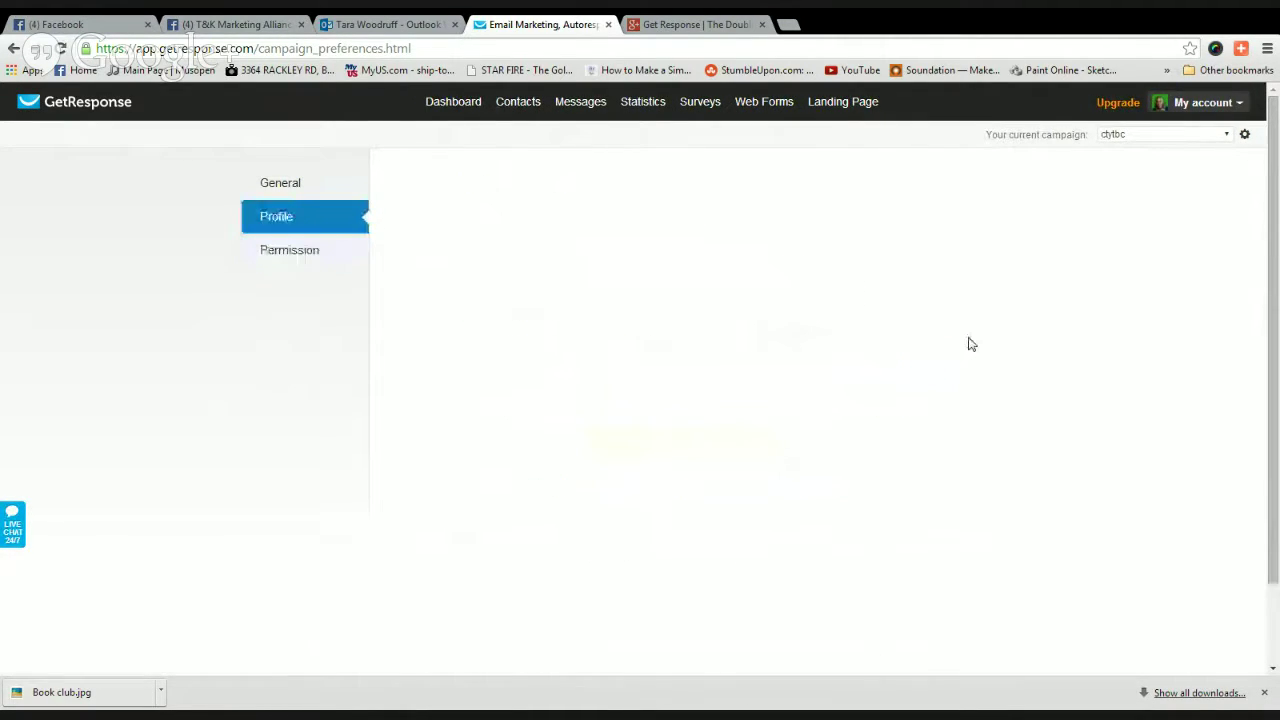
mouse_move(723, 197)
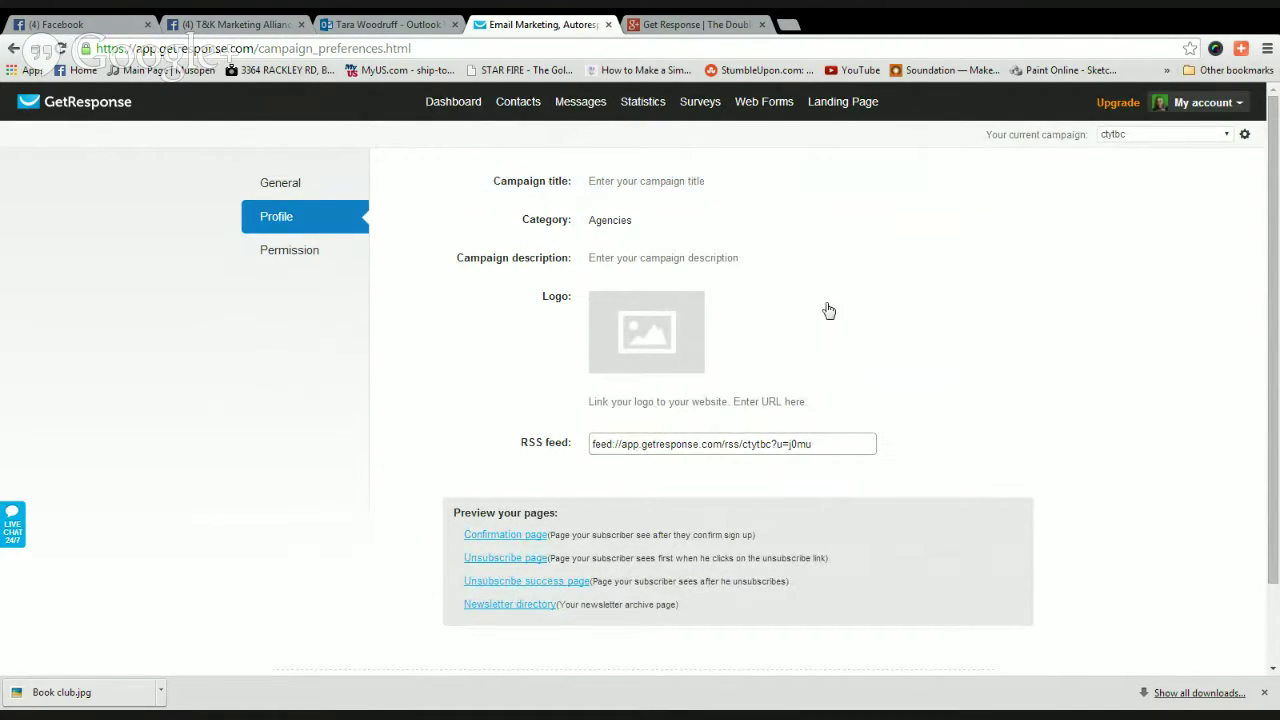
Open the logo image gallery and close it without choosing an image.
left_click(648, 328)
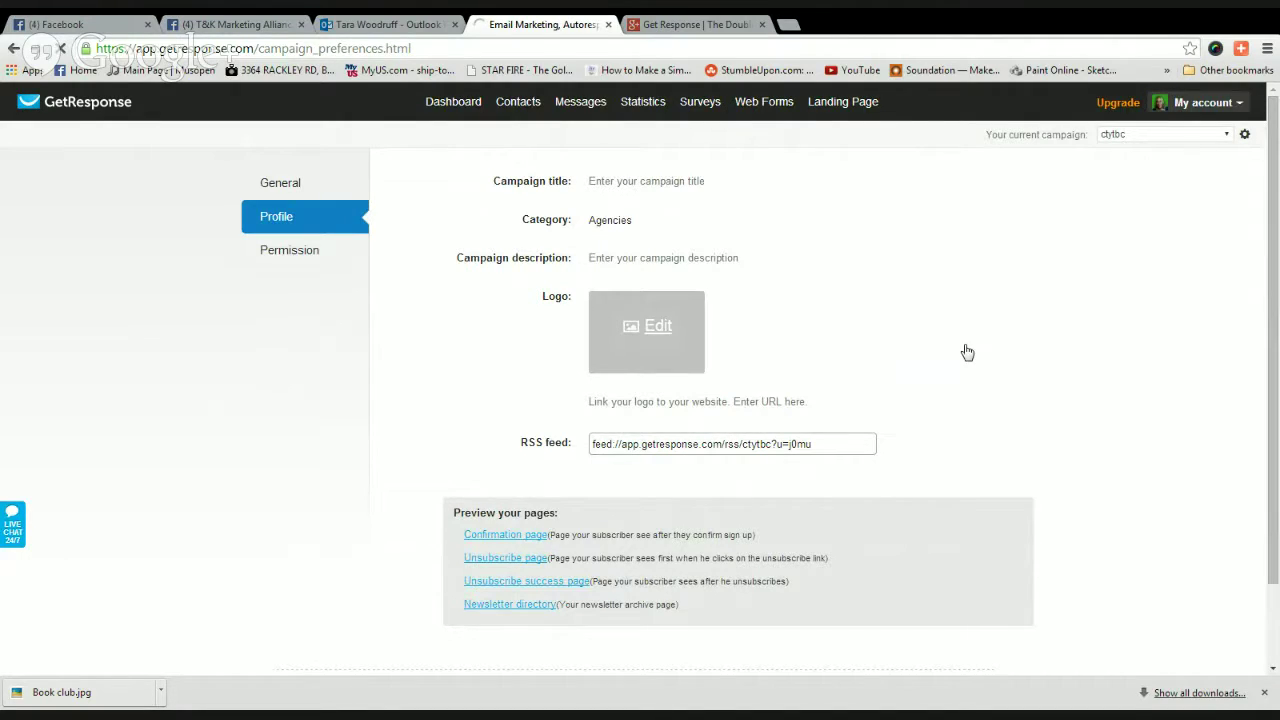
mouse_move(467, 310)
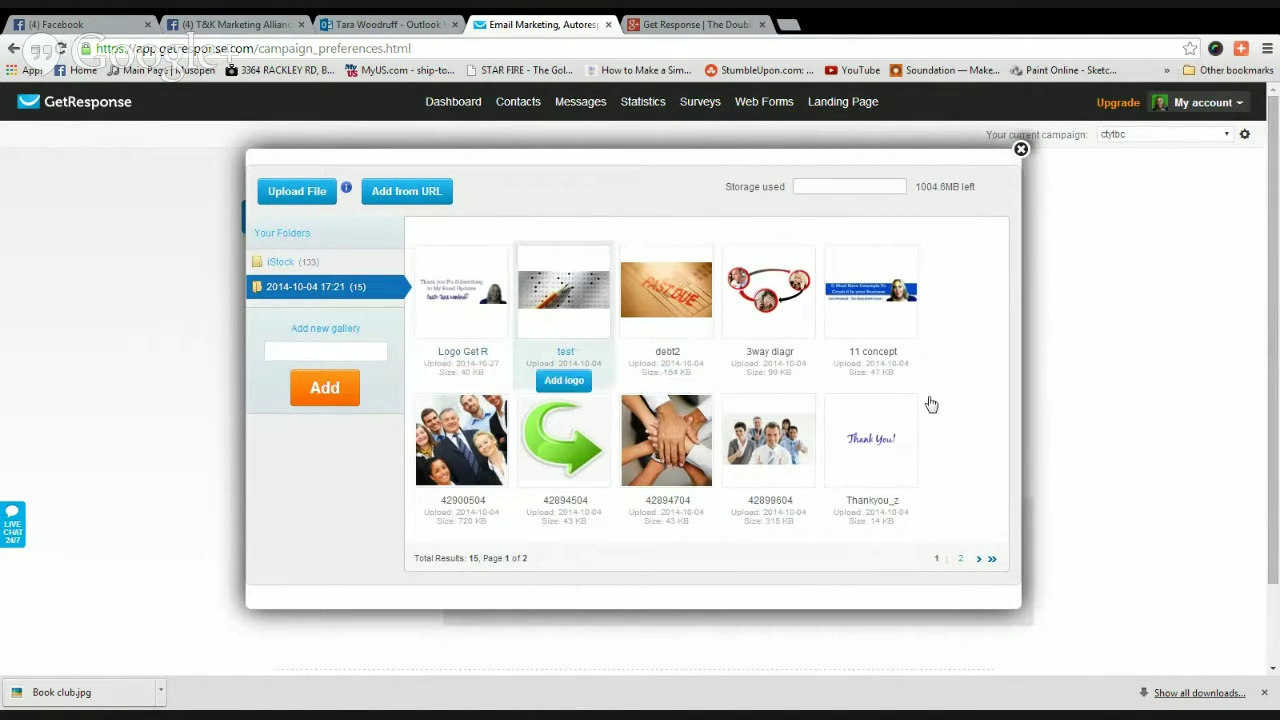
key("Escape")
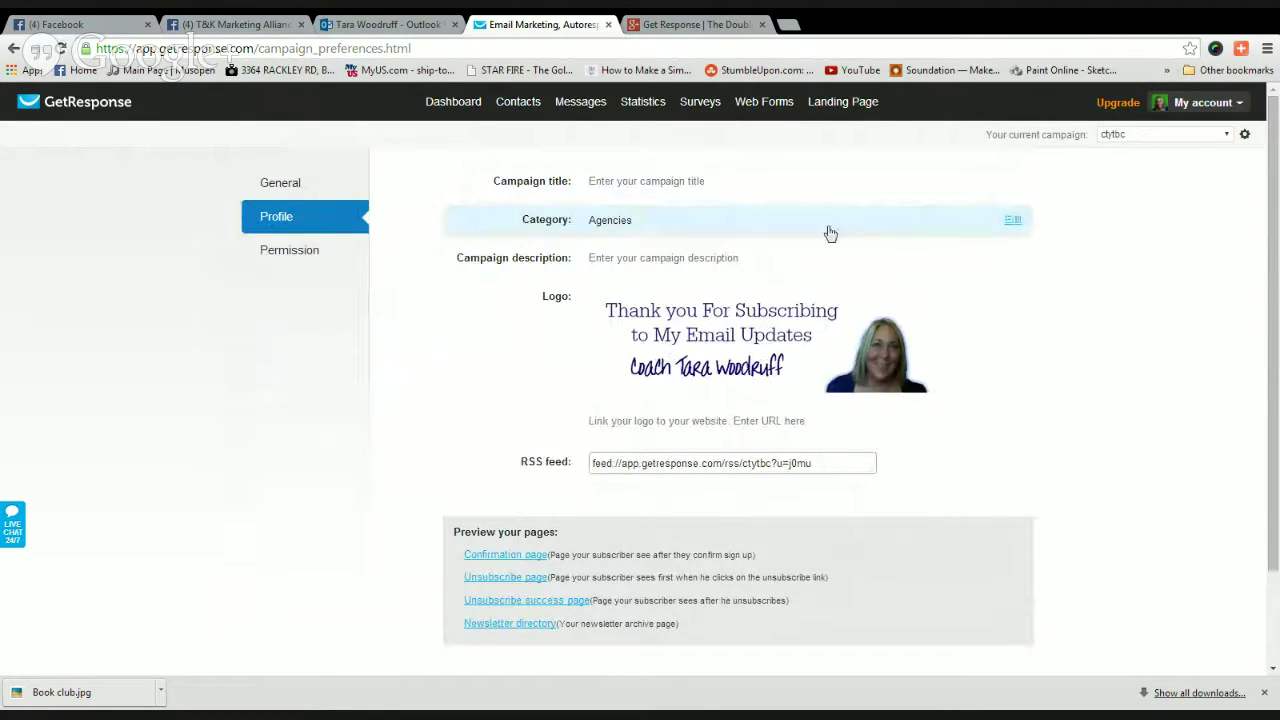
Change the ctytbc category to Internet Marketing and save it.
left_click(1013, 221)
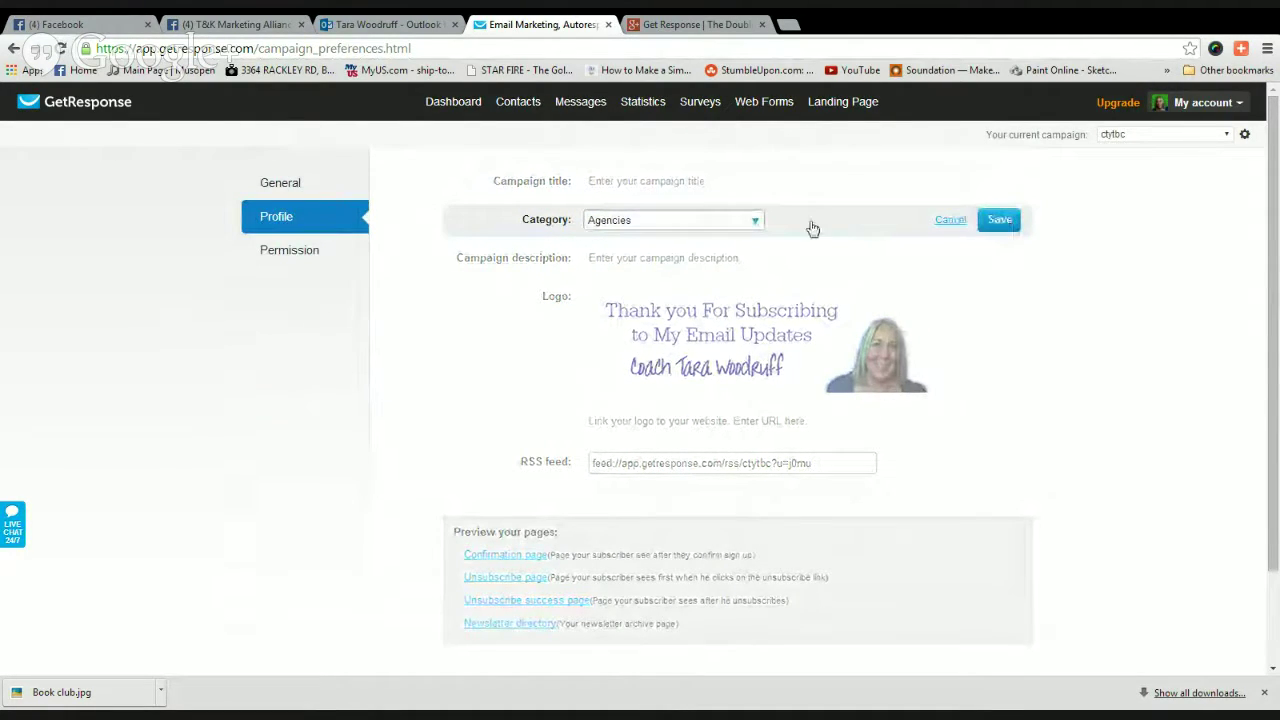
left_click(756, 222)
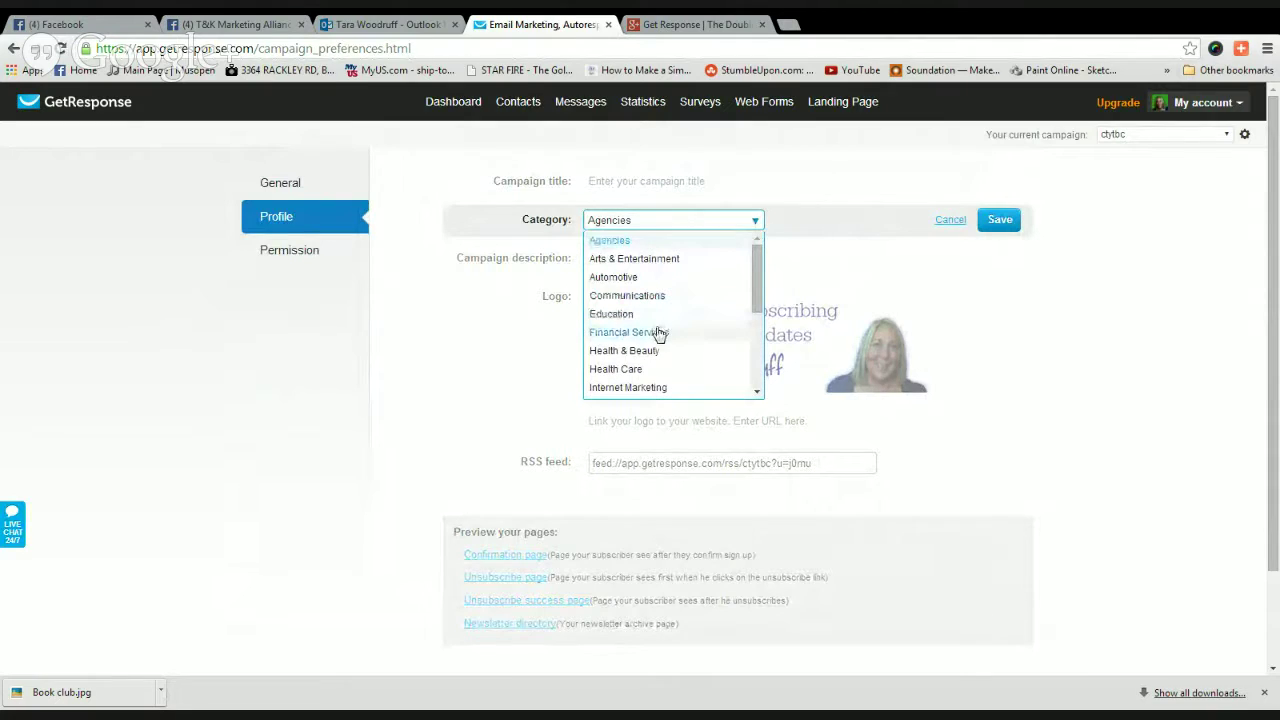
scroll(662, 334, "down", 2)
left_click(616, 281)
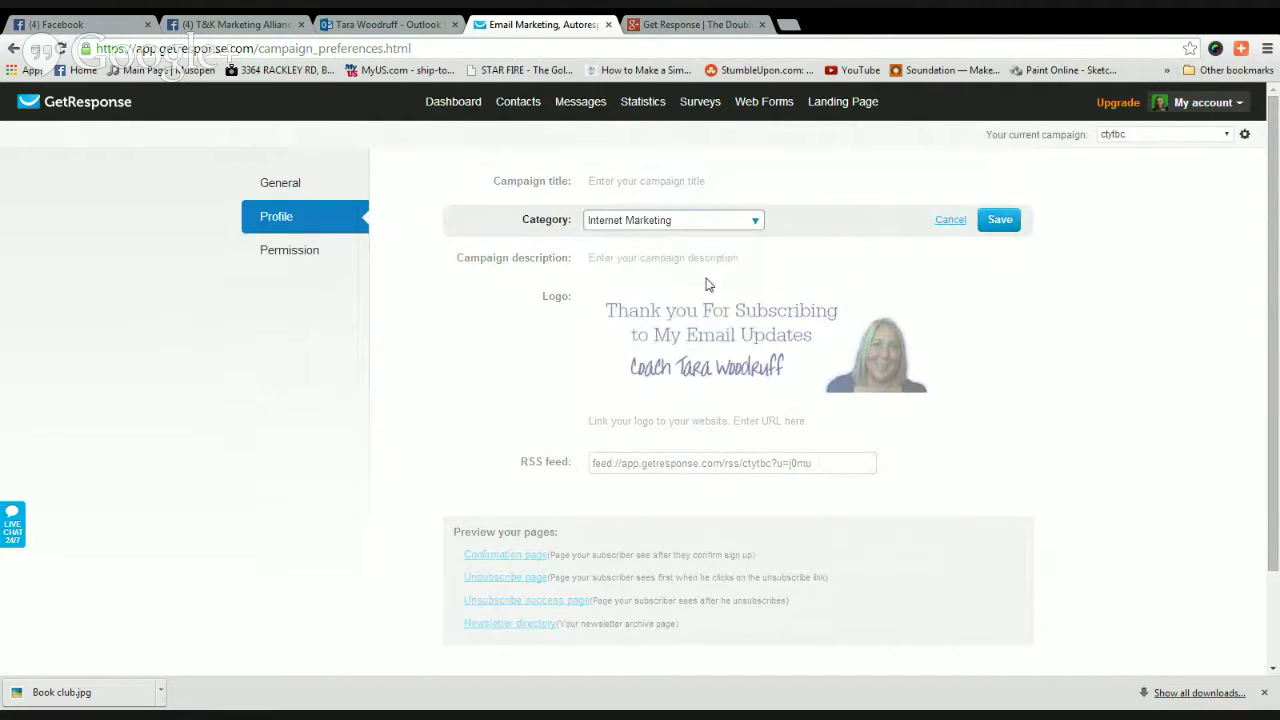
left_click(1000, 221)
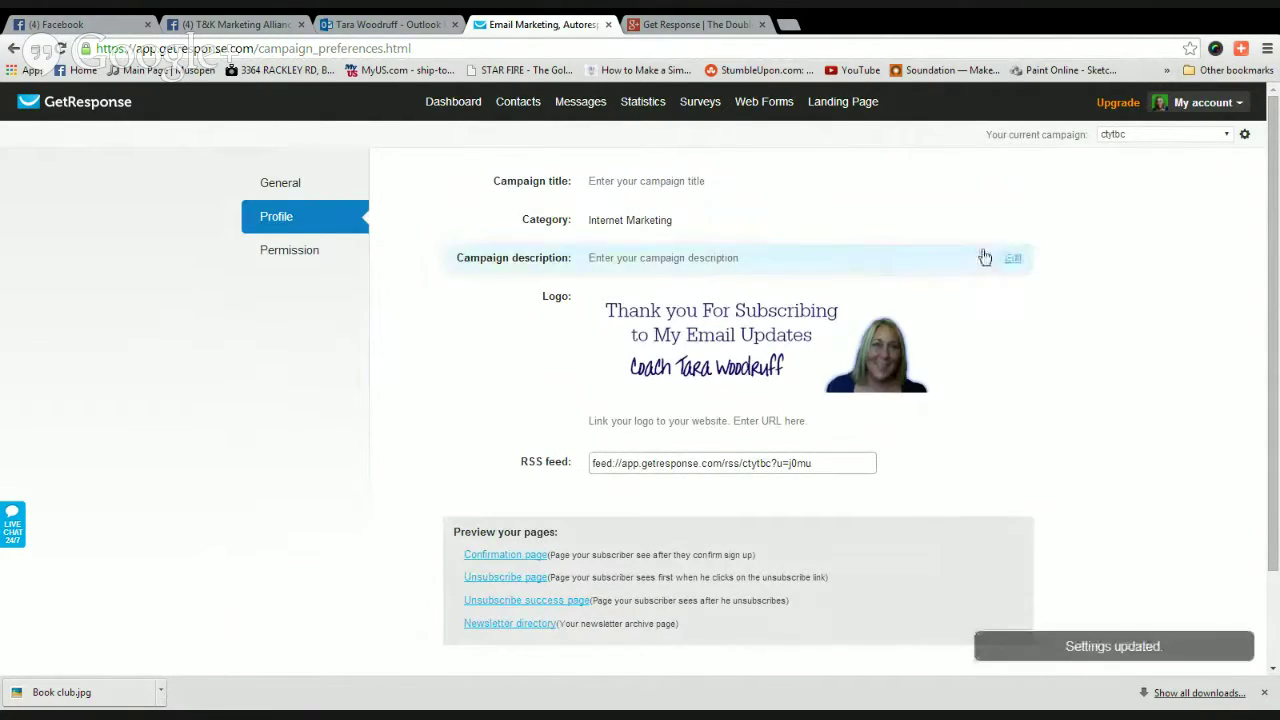
Check the Permission settings again and return to the Profile page.
left_click(712, 181)
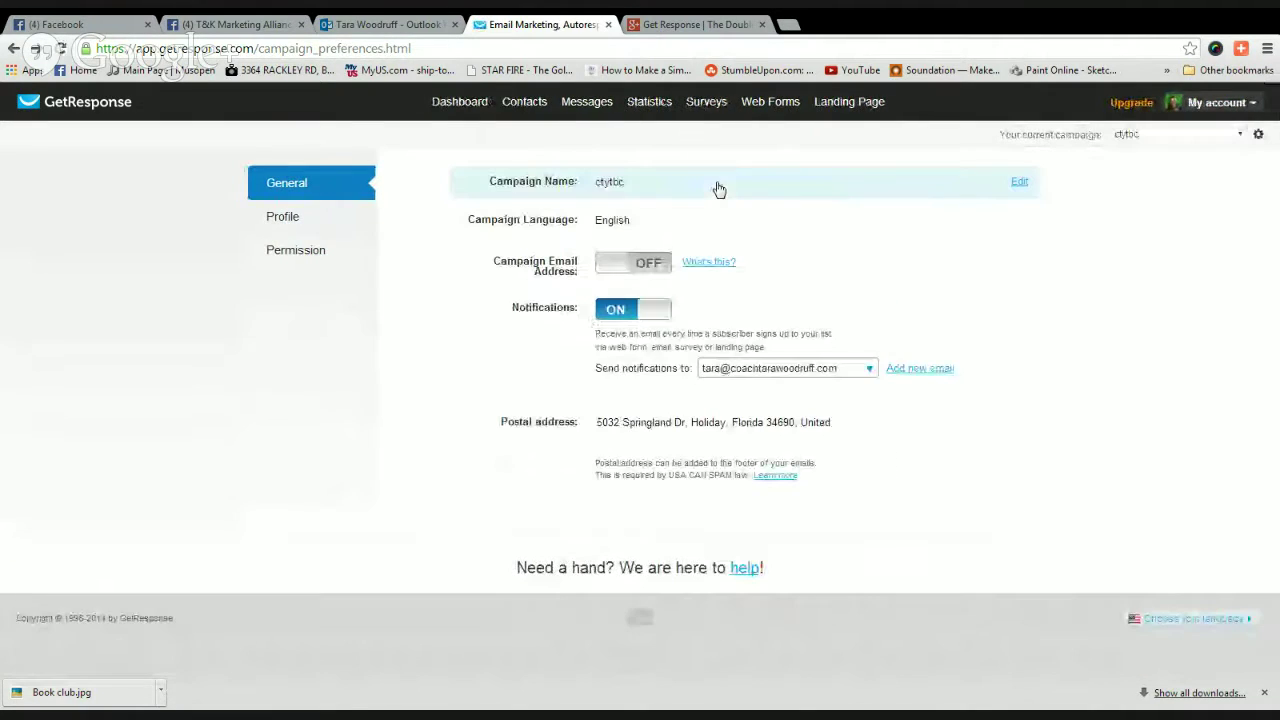
left_click(300, 254)
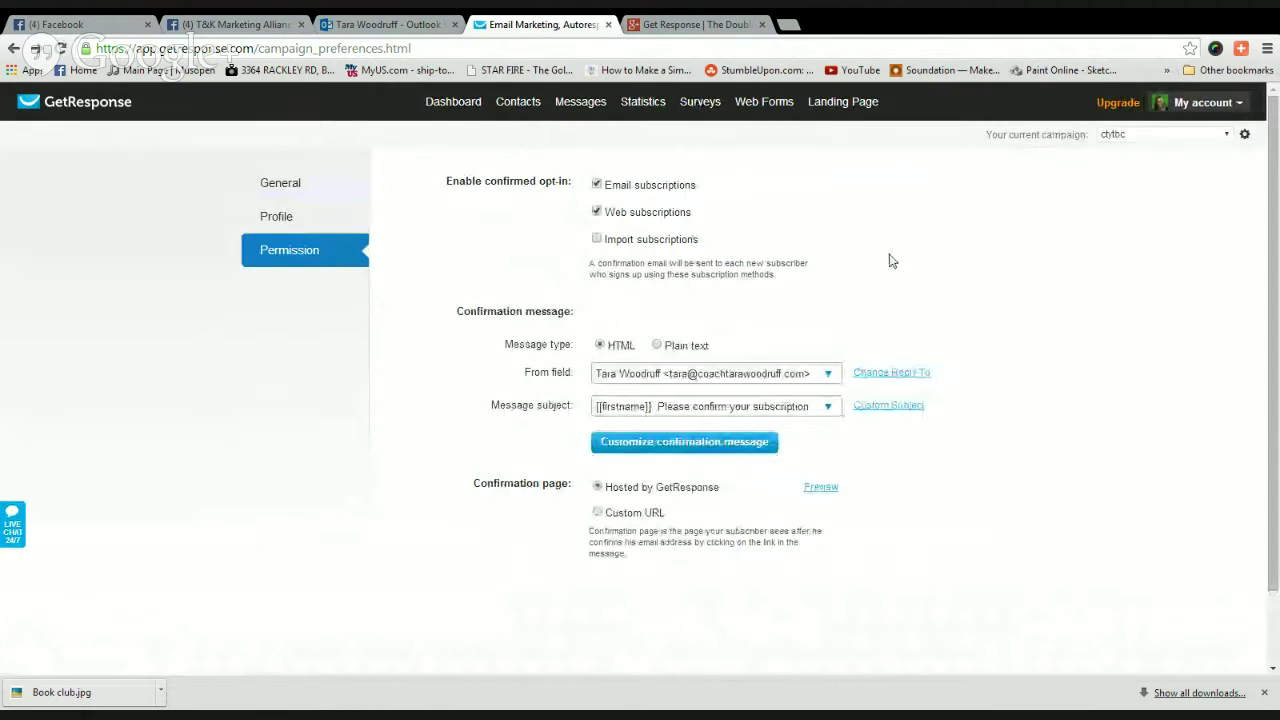
left_click(279, 221)
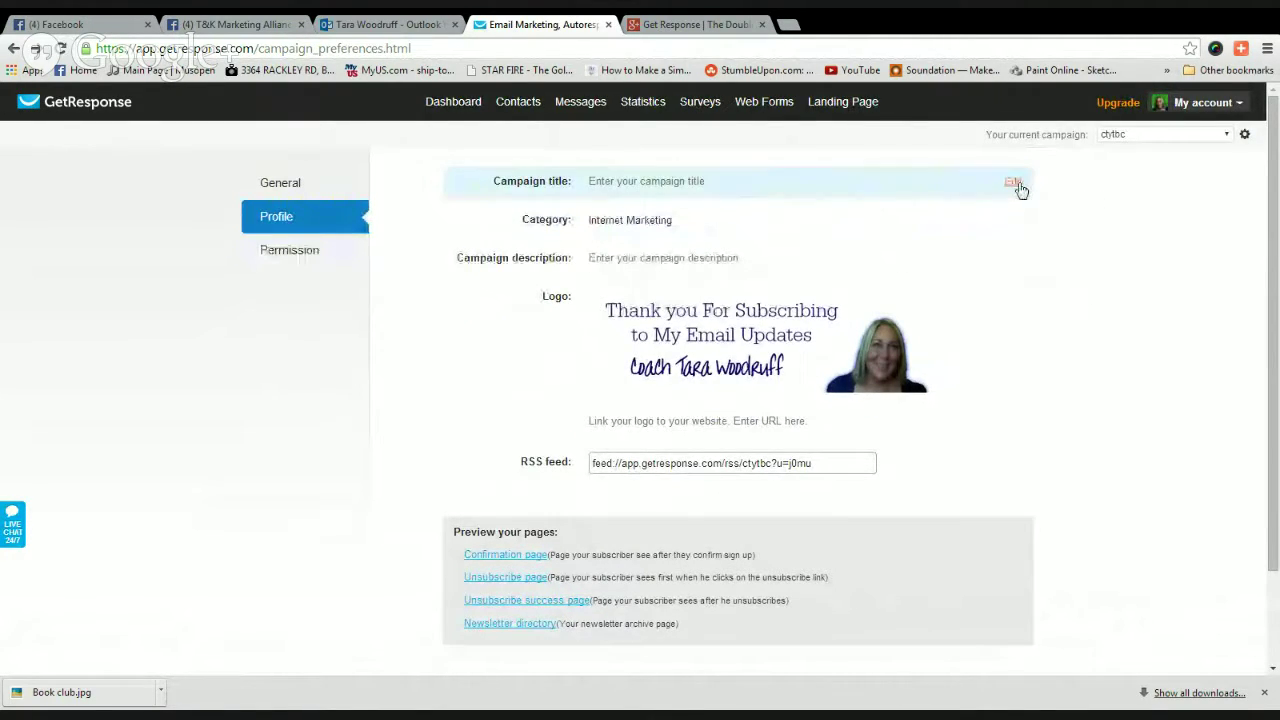
Set the campaign title to 'YouTube Marketing Boot Camp' and save it.
left_click(738, 183)
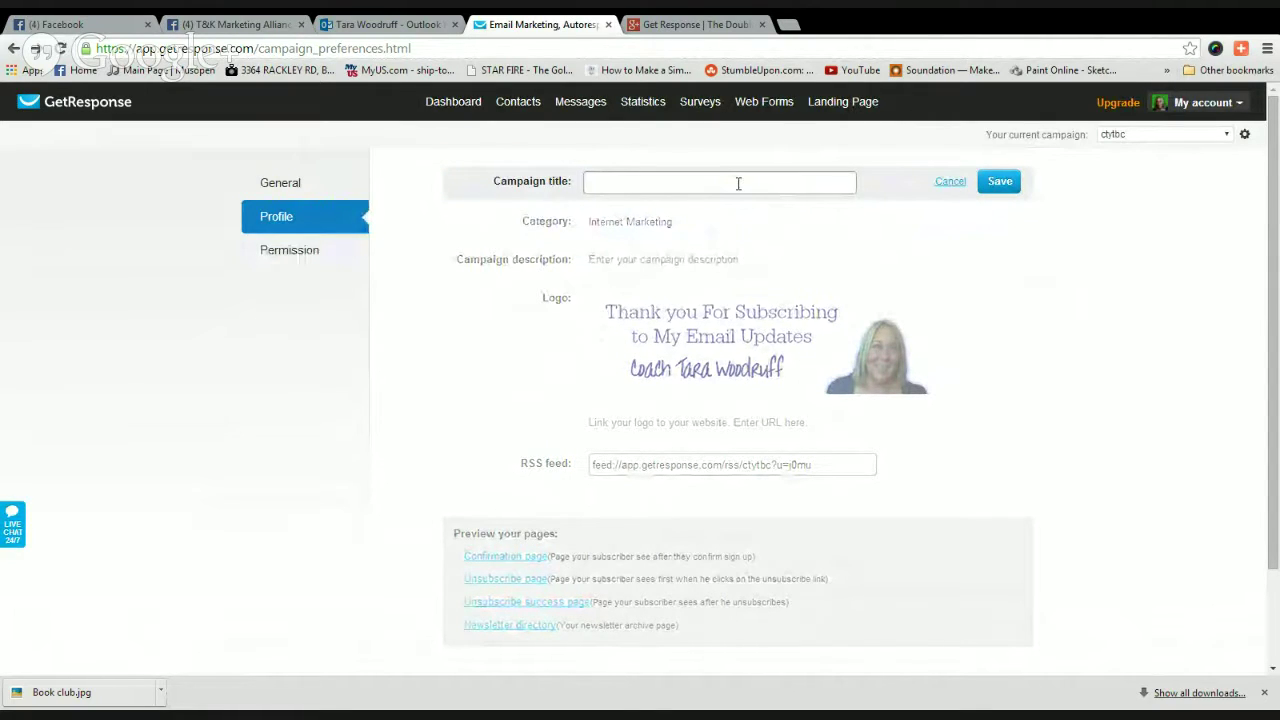
type("YouTube Marketi")
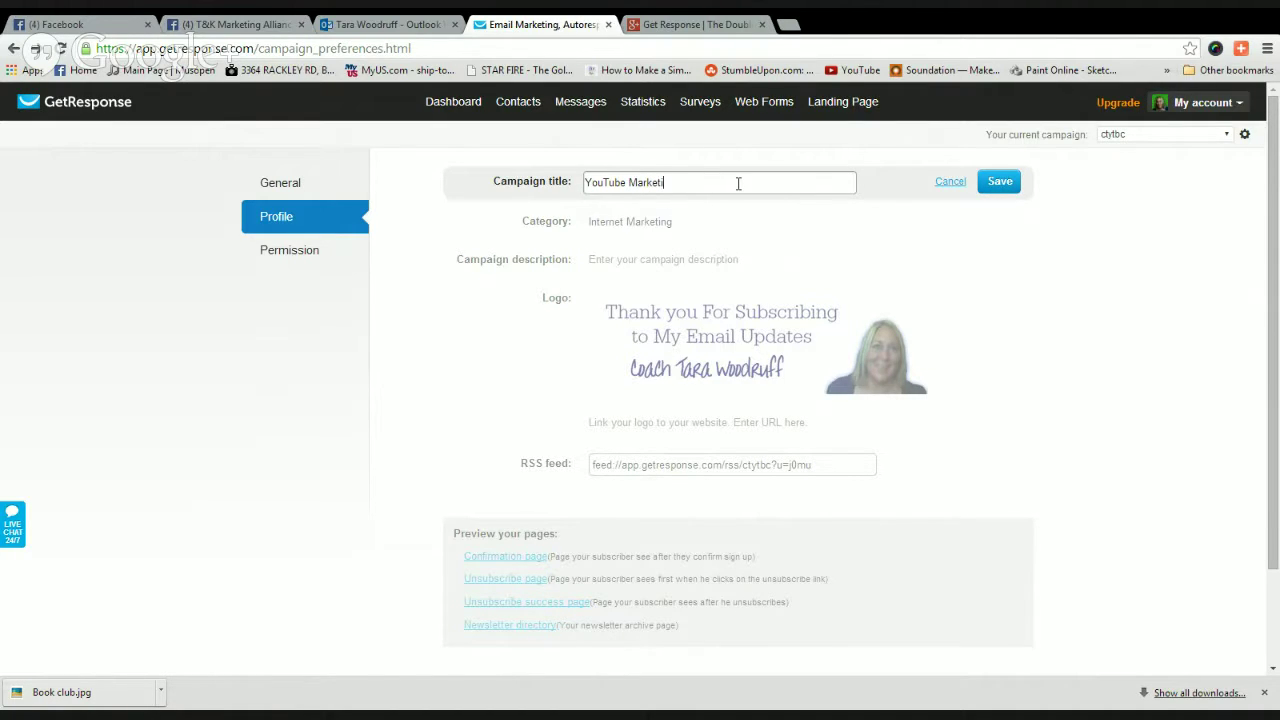
type("ng Boot Camp")
left_click(996, 181)
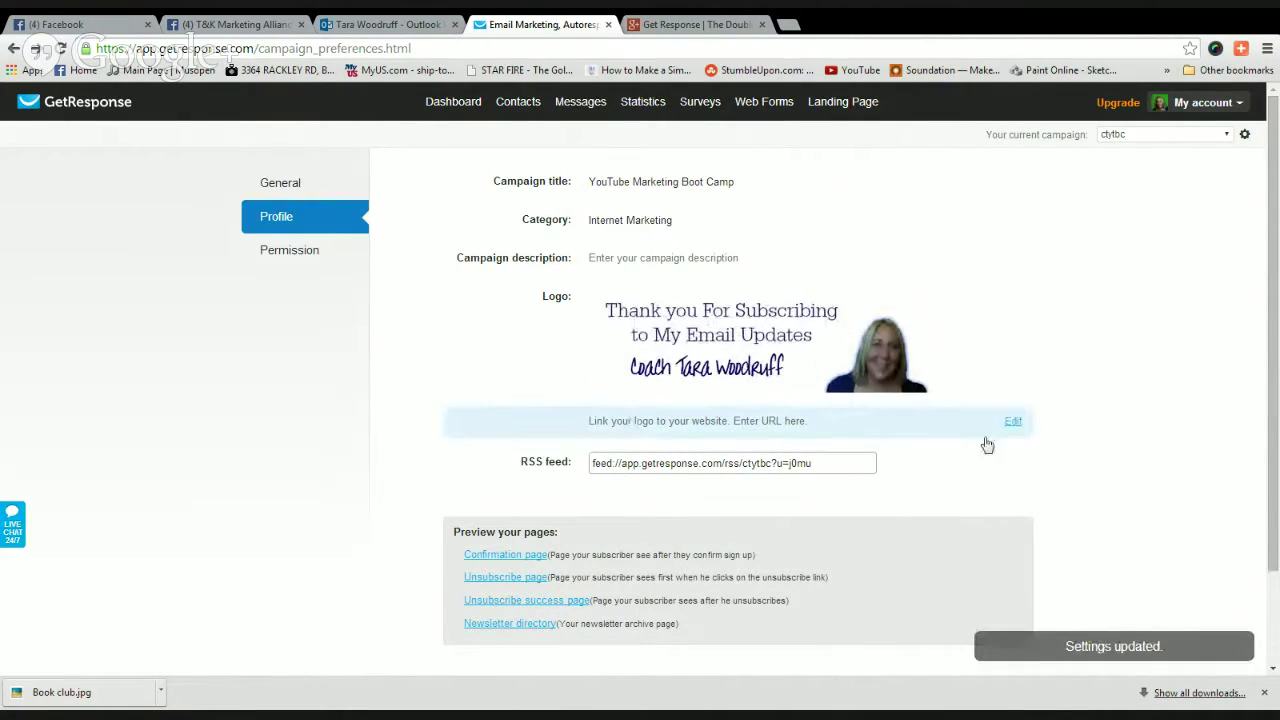
Enter the coach's website address as the logo link and save it.
left_click(1013, 421)
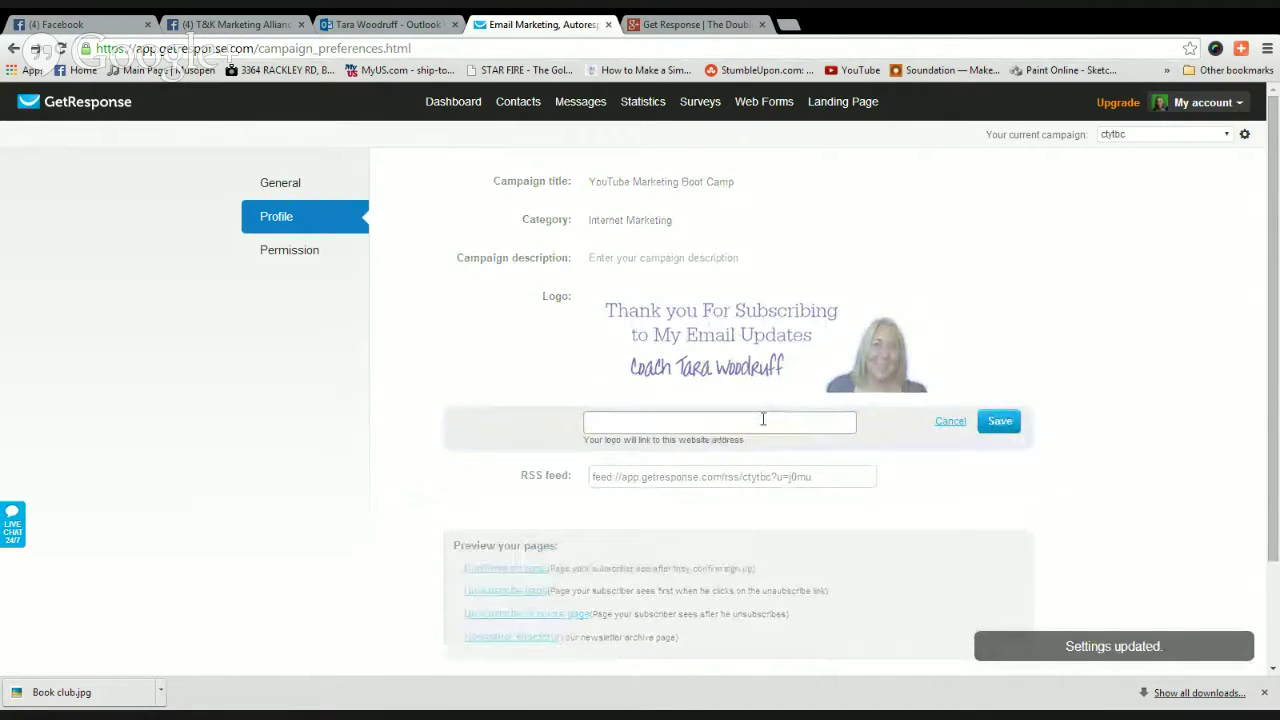
type("h")
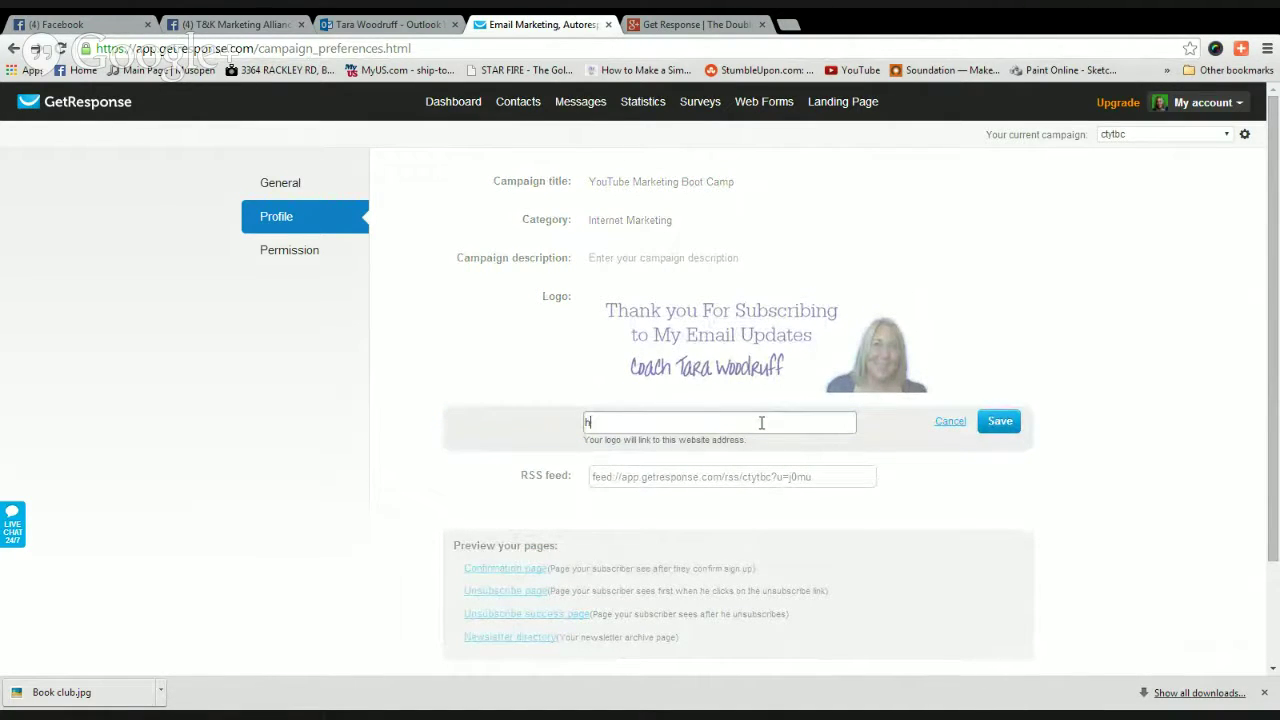
type("ttp://coachtarawoodruff.com")
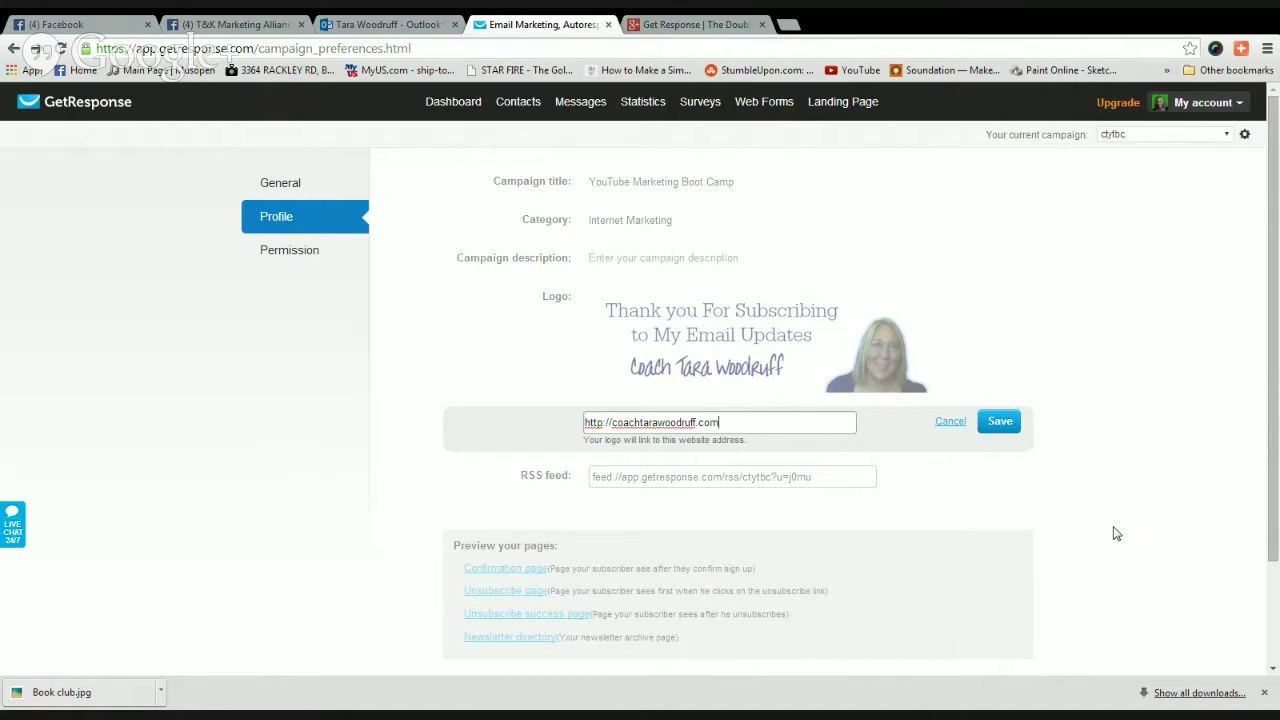
left_click(1002, 421)
Preview the subscriber confirmation page, close the preview, and list the campaigns.
scroll(1064, 484, "down", 2)
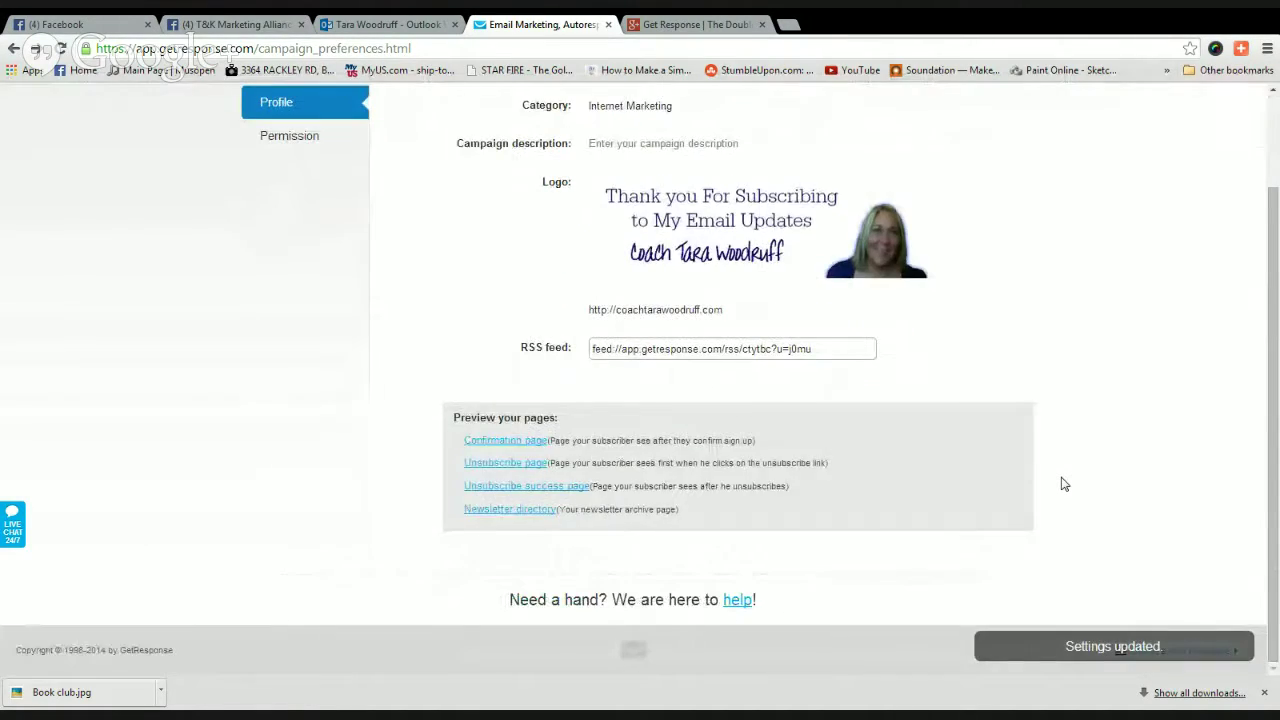
left_click(499, 443)
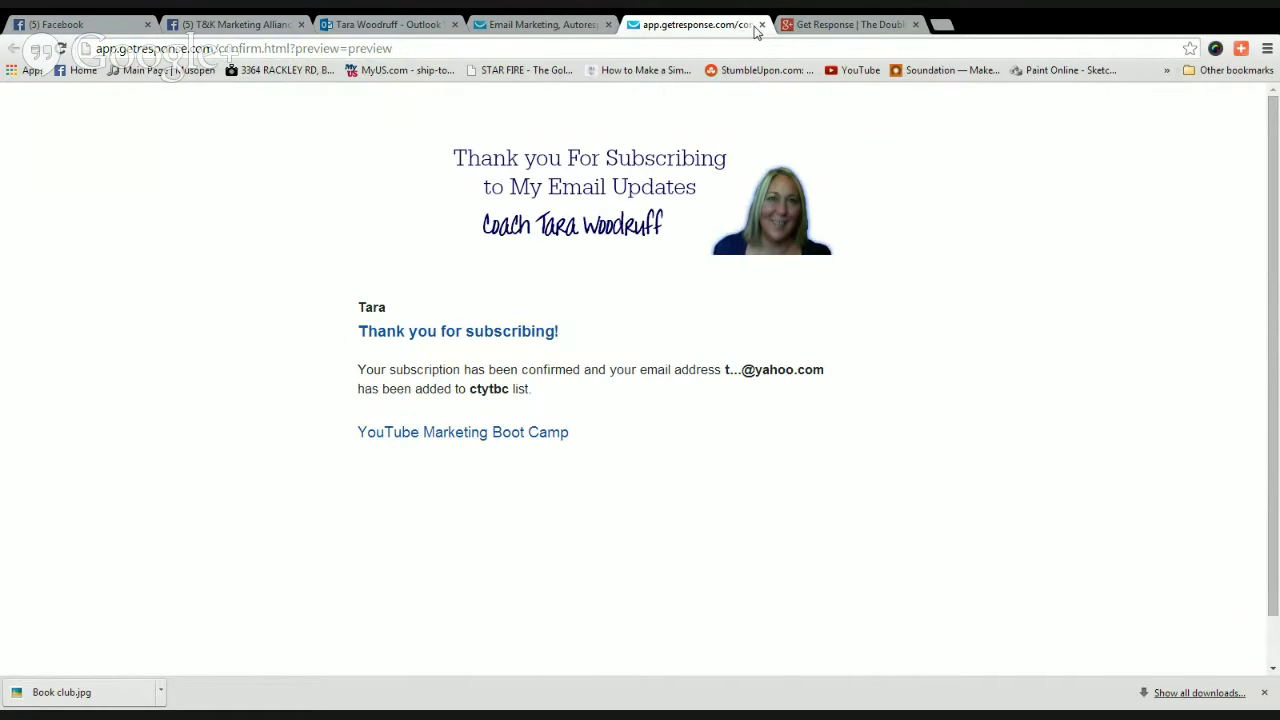
left_click(762, 27)
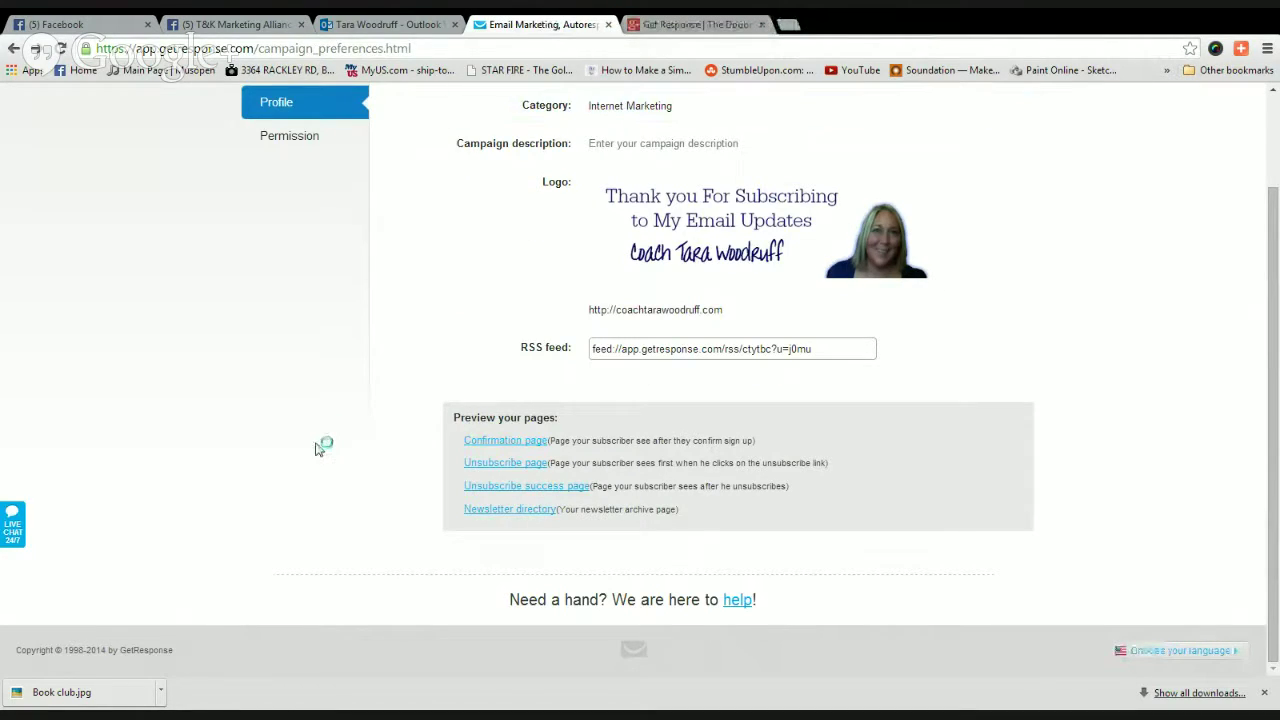
scroll(315, 450, "up", 2)
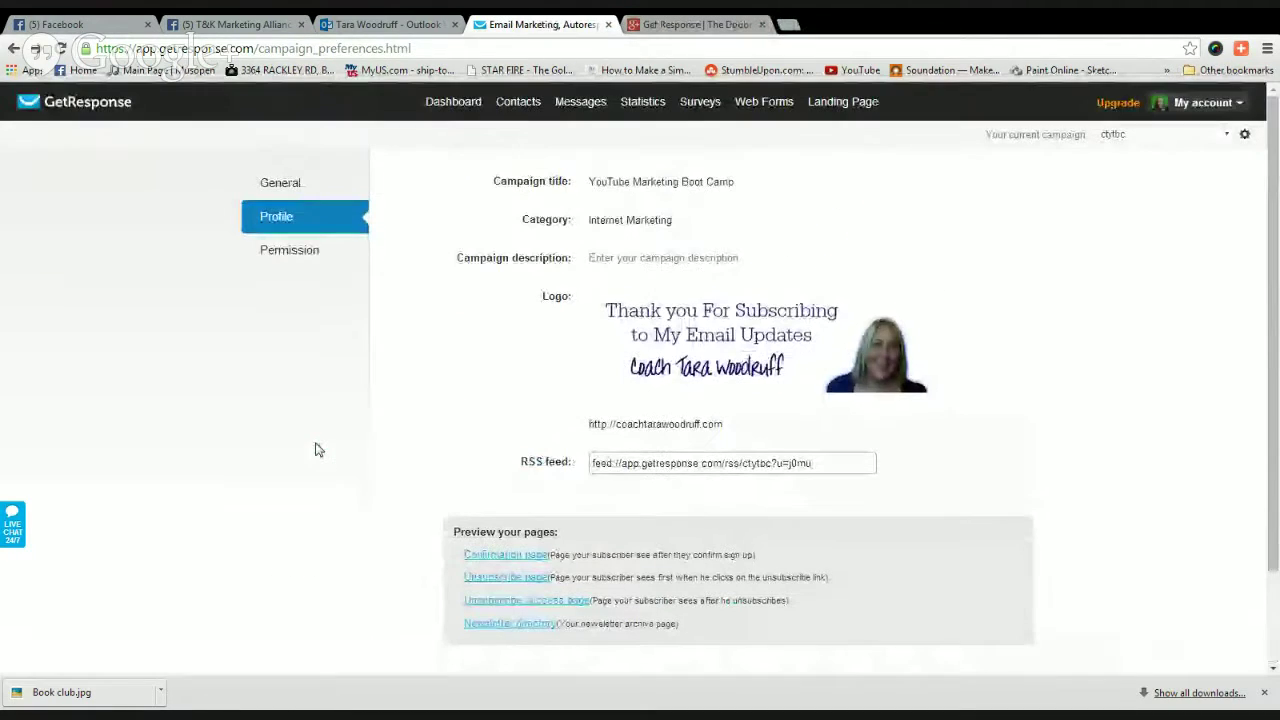
left_click(1225, 139)
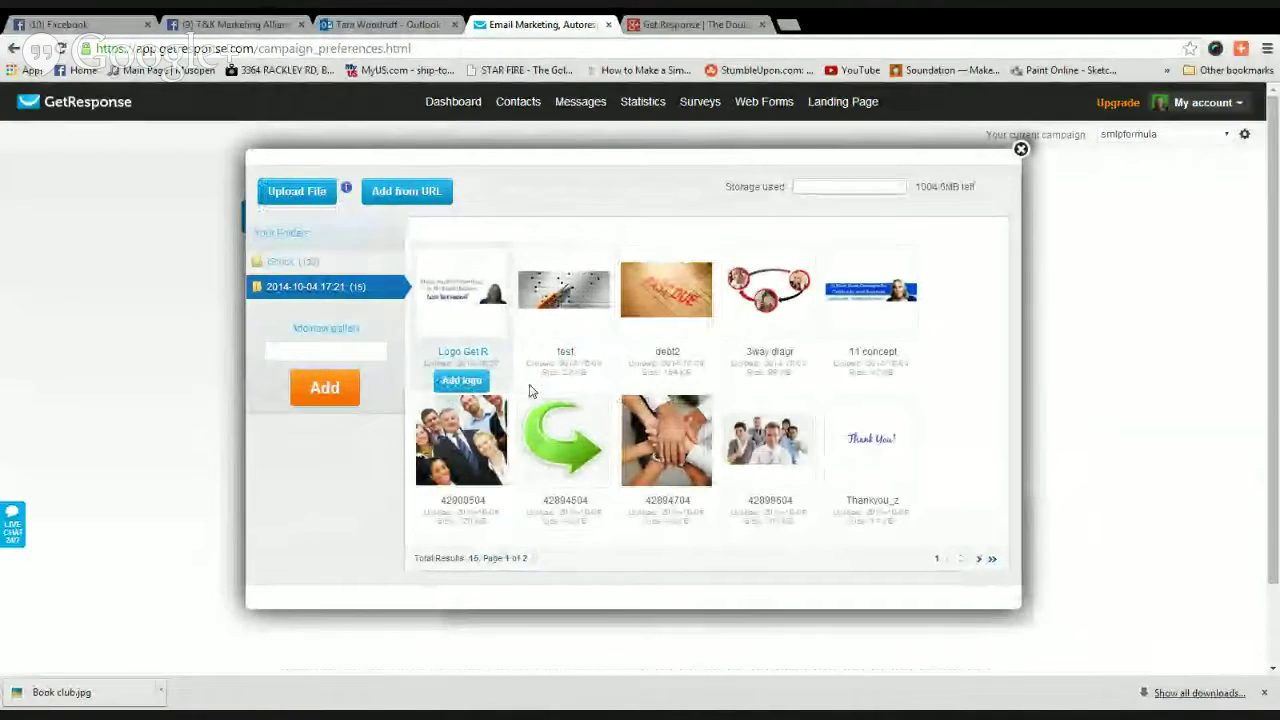
Add the Logo Get R 'Thank you for Subscribing' image as the smlpformula campaign's logo.
left_click(461, 380)
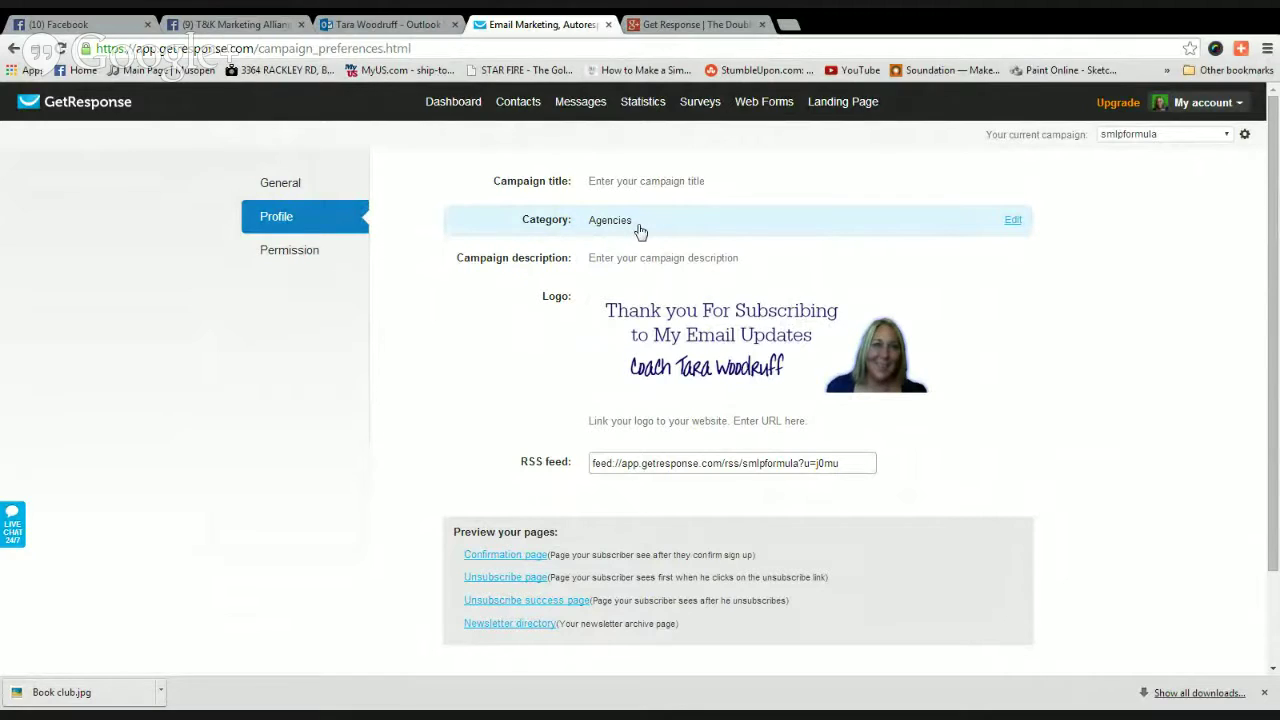
Switch the smlpformula category from Agencies to Internet Marketing and save it.
left_click(1013, 220)
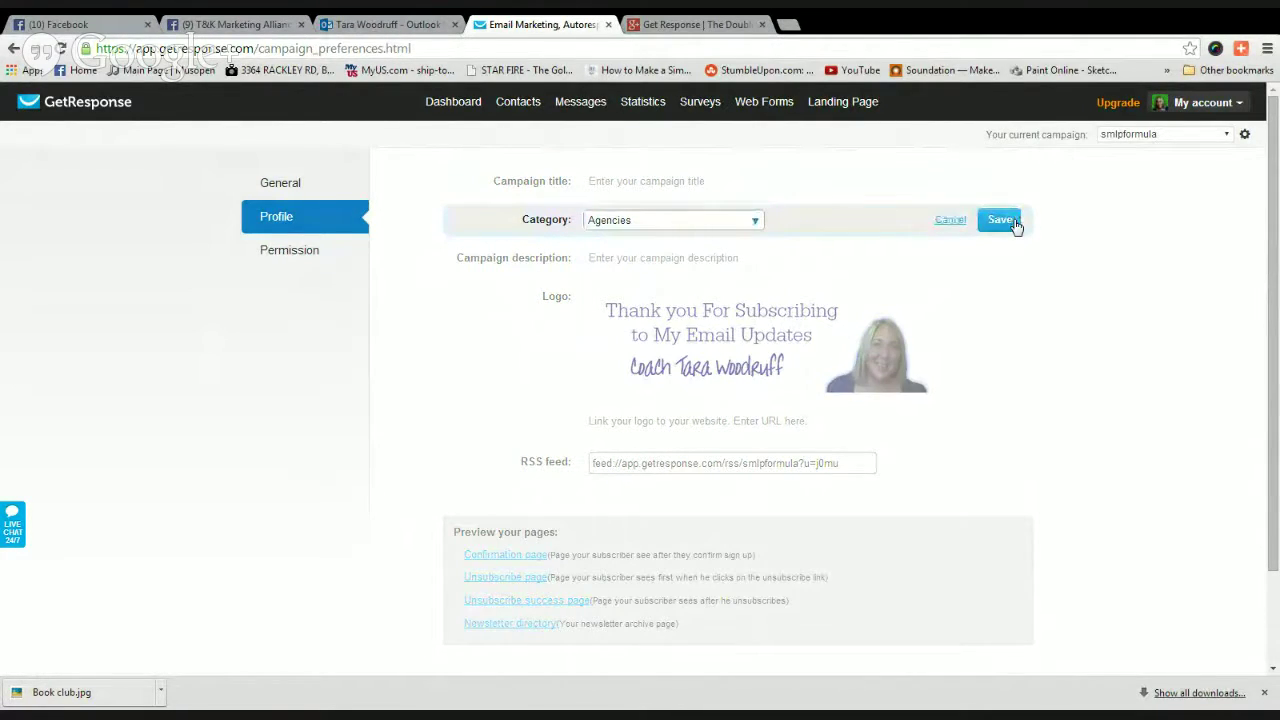
left_click(756, 221)
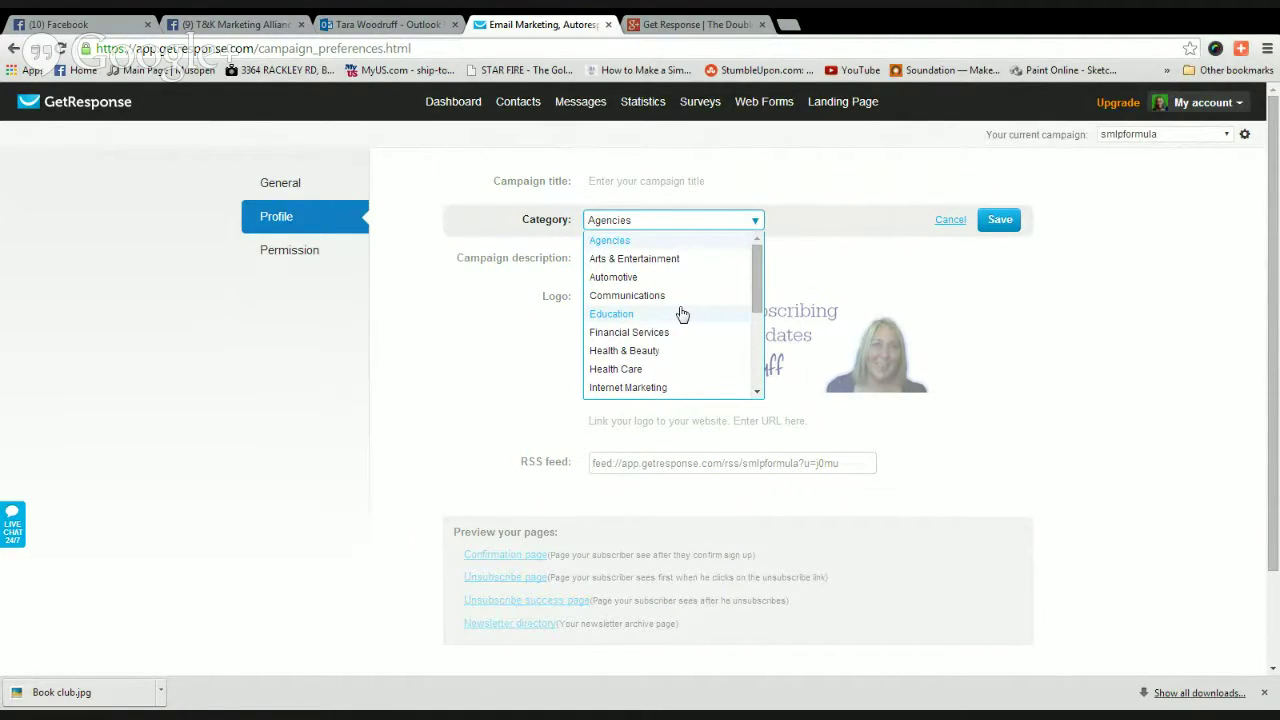
left_click(650, 389)
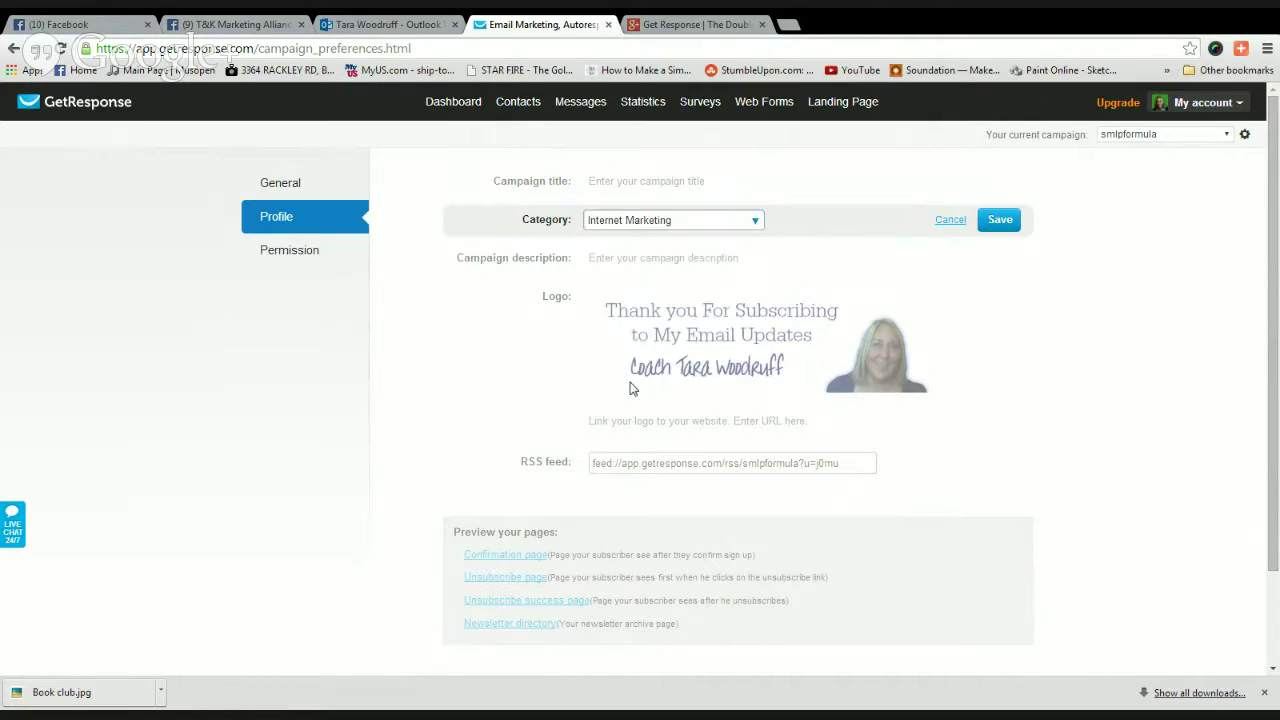
left_click(1017, 229)
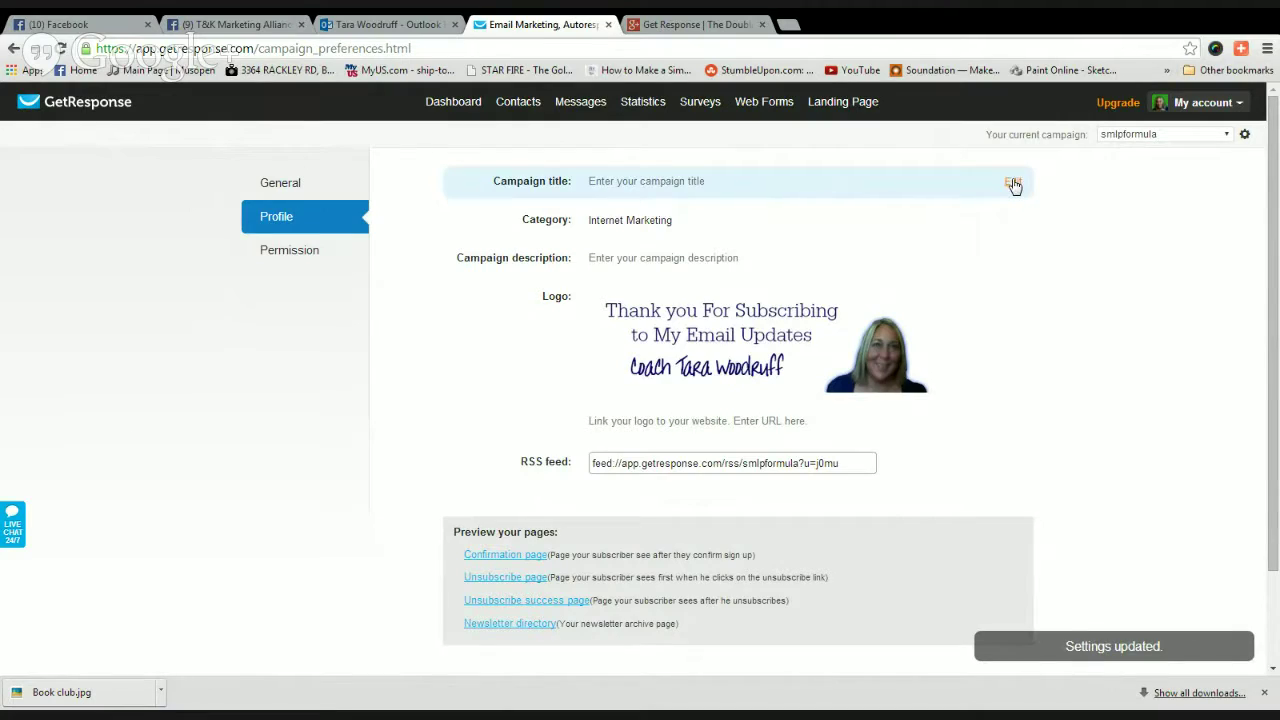
left_click(1013, 183)
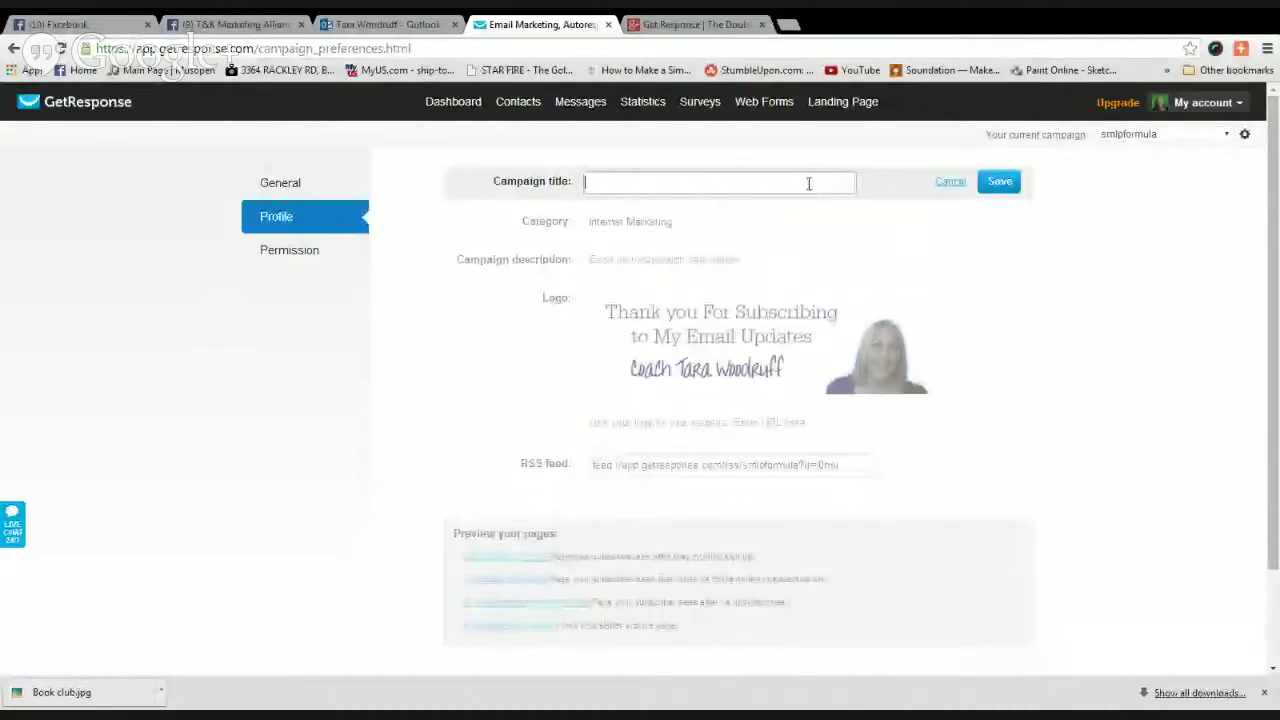
Enter SMLPF as the smlpformula campaign title and save it.
type("SML")
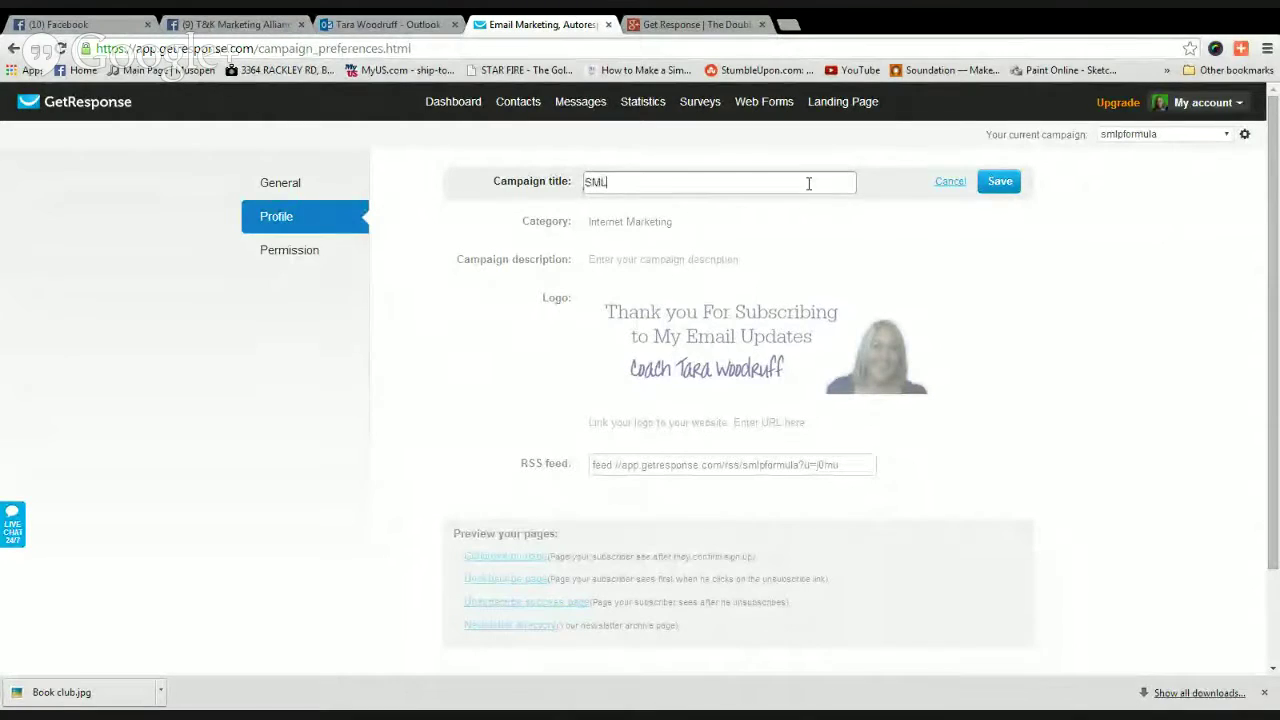
type("PF")
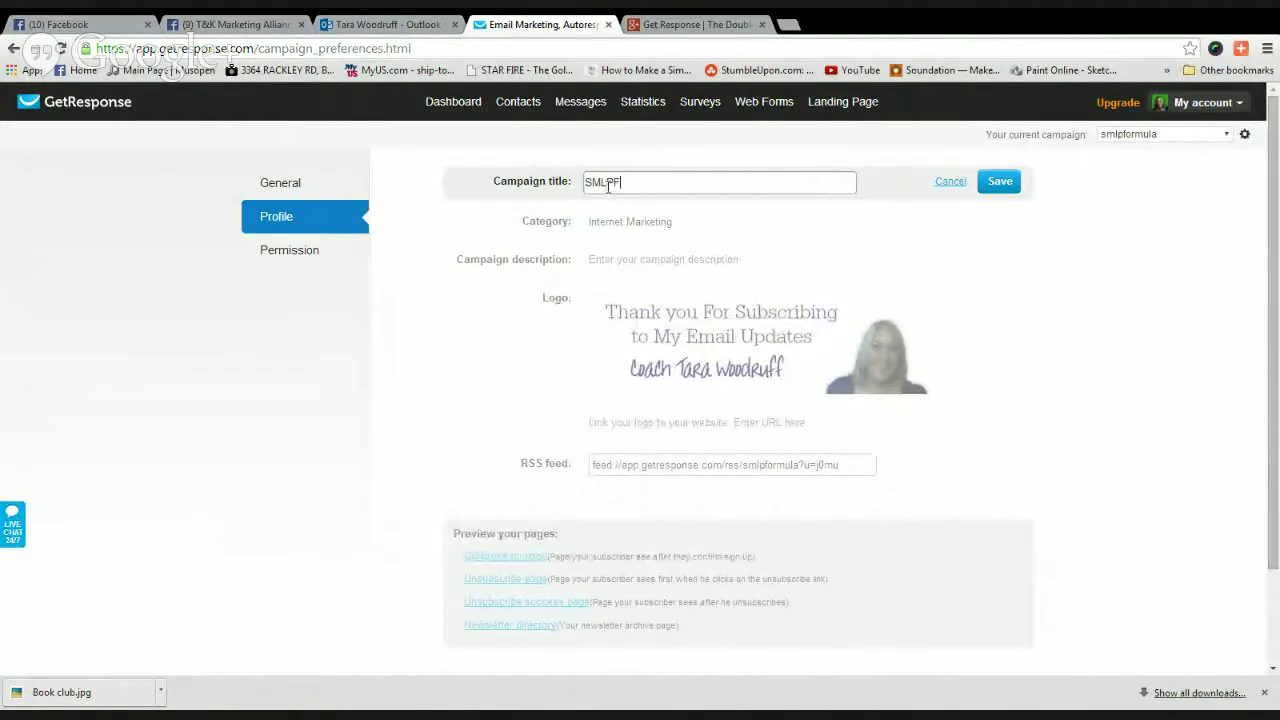
left_click(1003, 185)
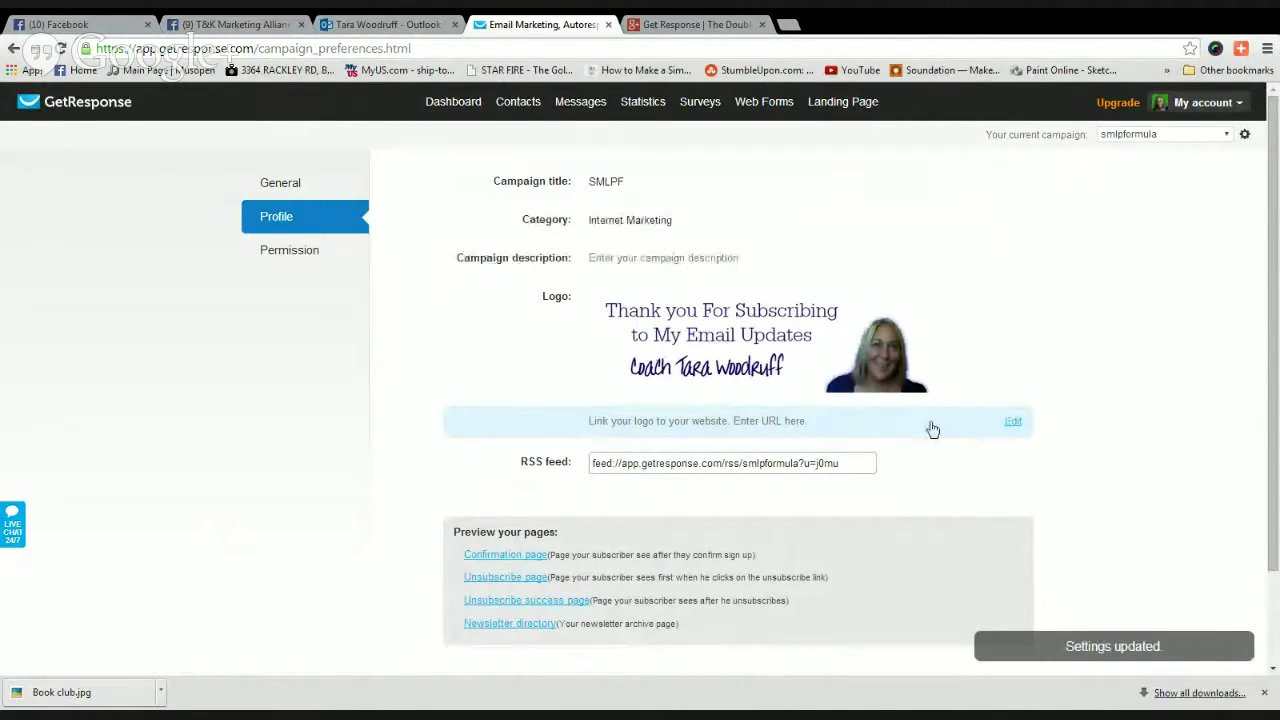
left_click(1009, 421)
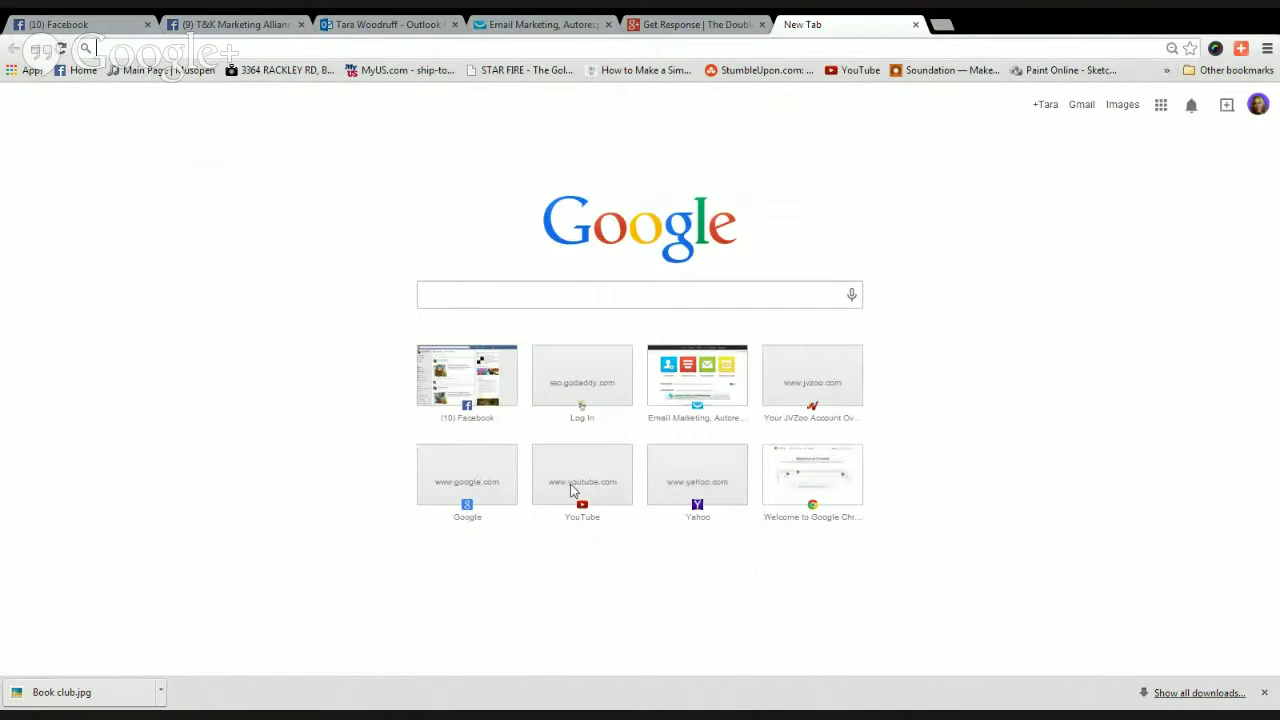
Close the stray Yahoo tab and open the Email Marketing (GetResponse) dashboard in a fresh tab.
left_click(680, 480)
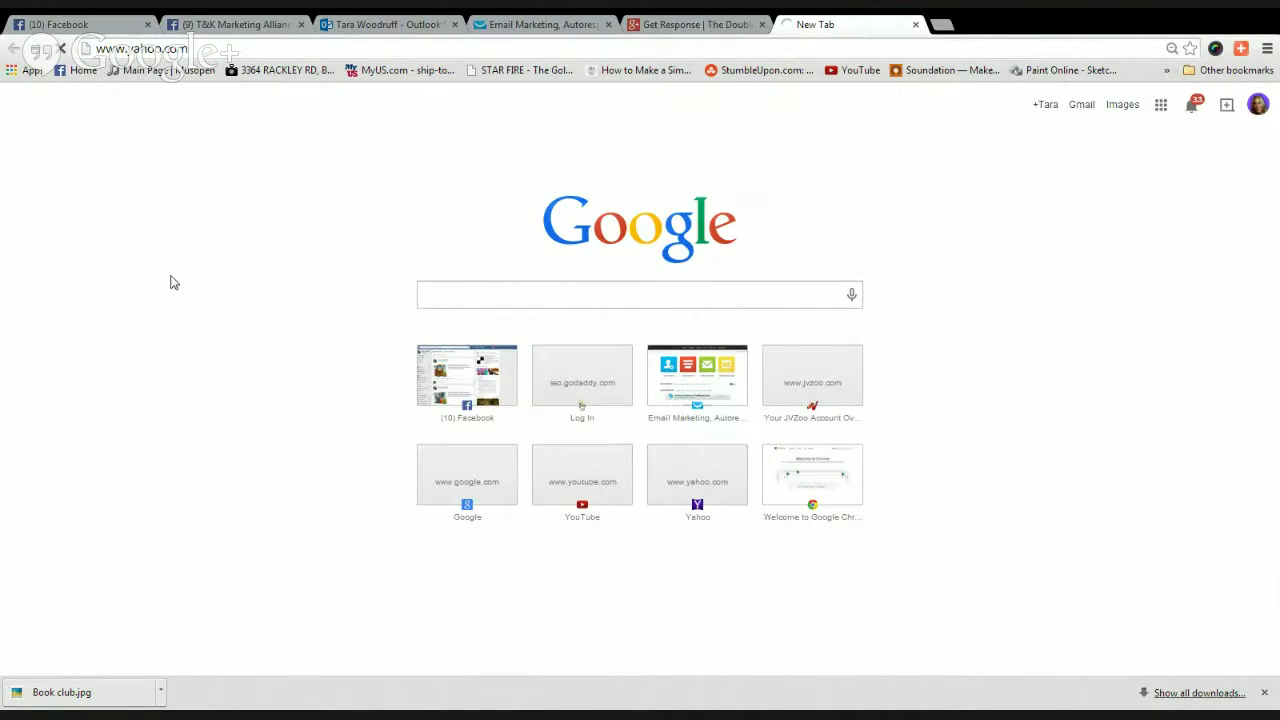
left_click(915, 25)
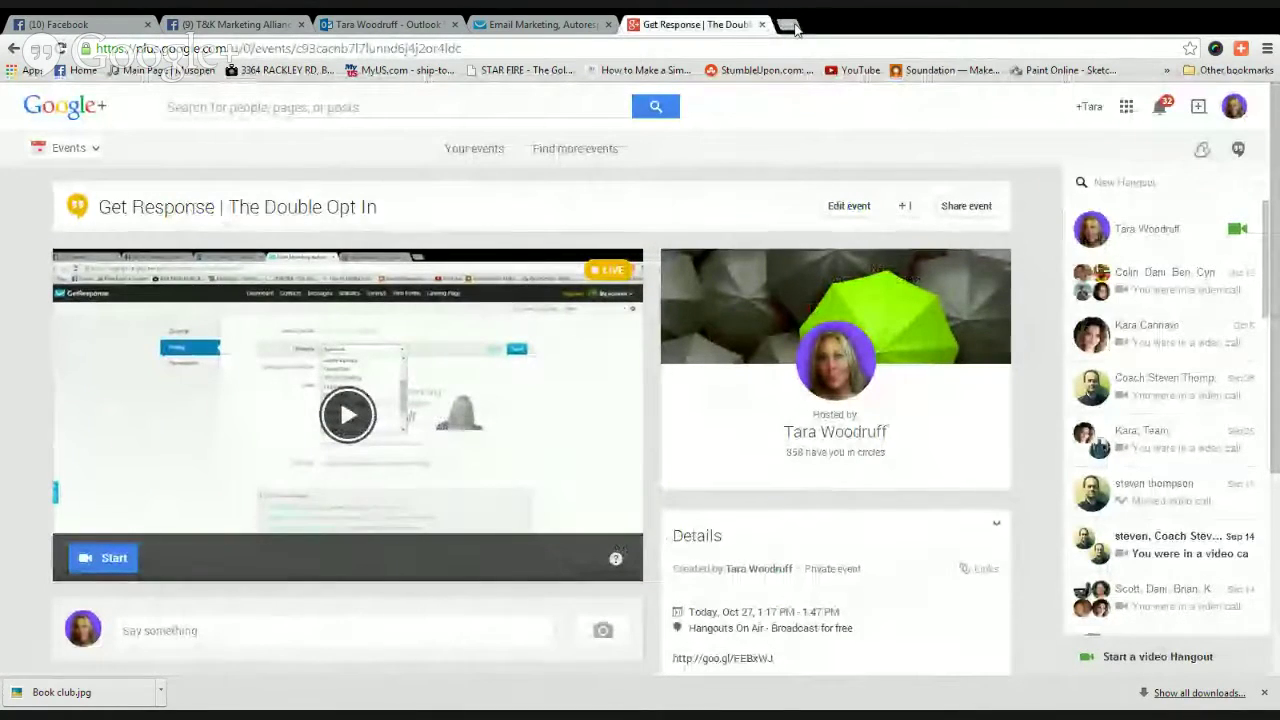
left_click(790, 26)
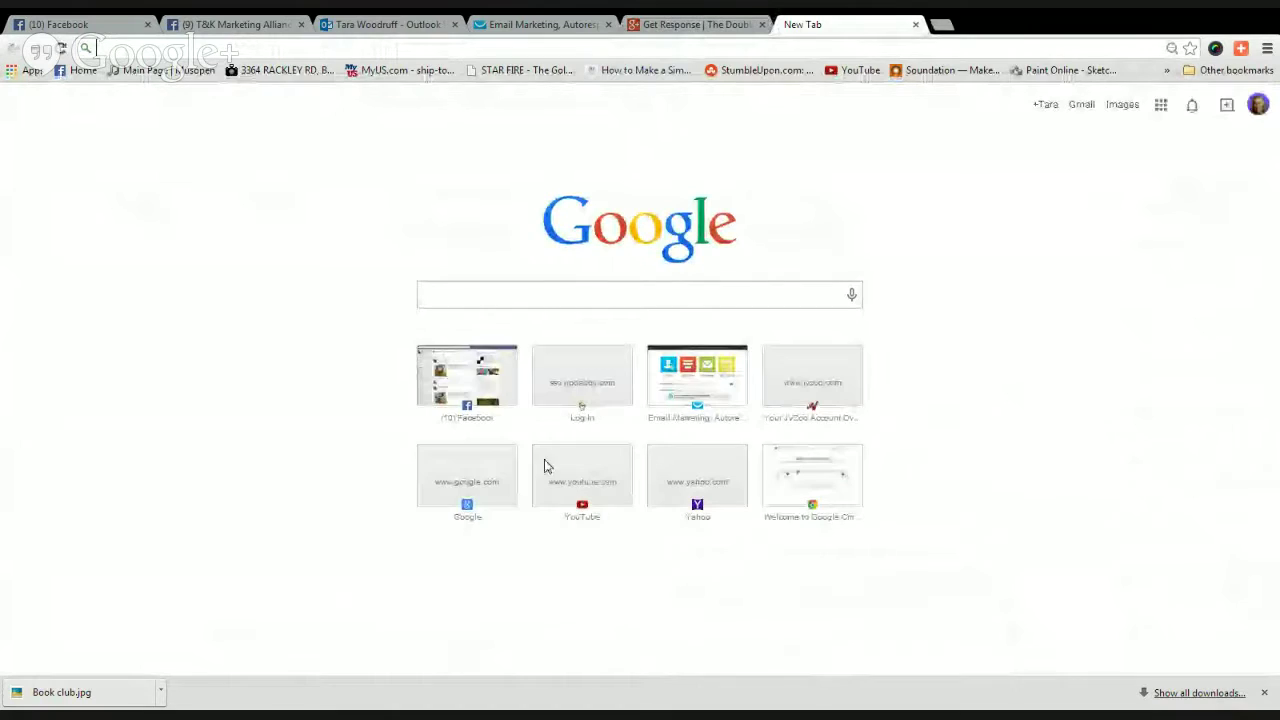
left_click(694, 412)
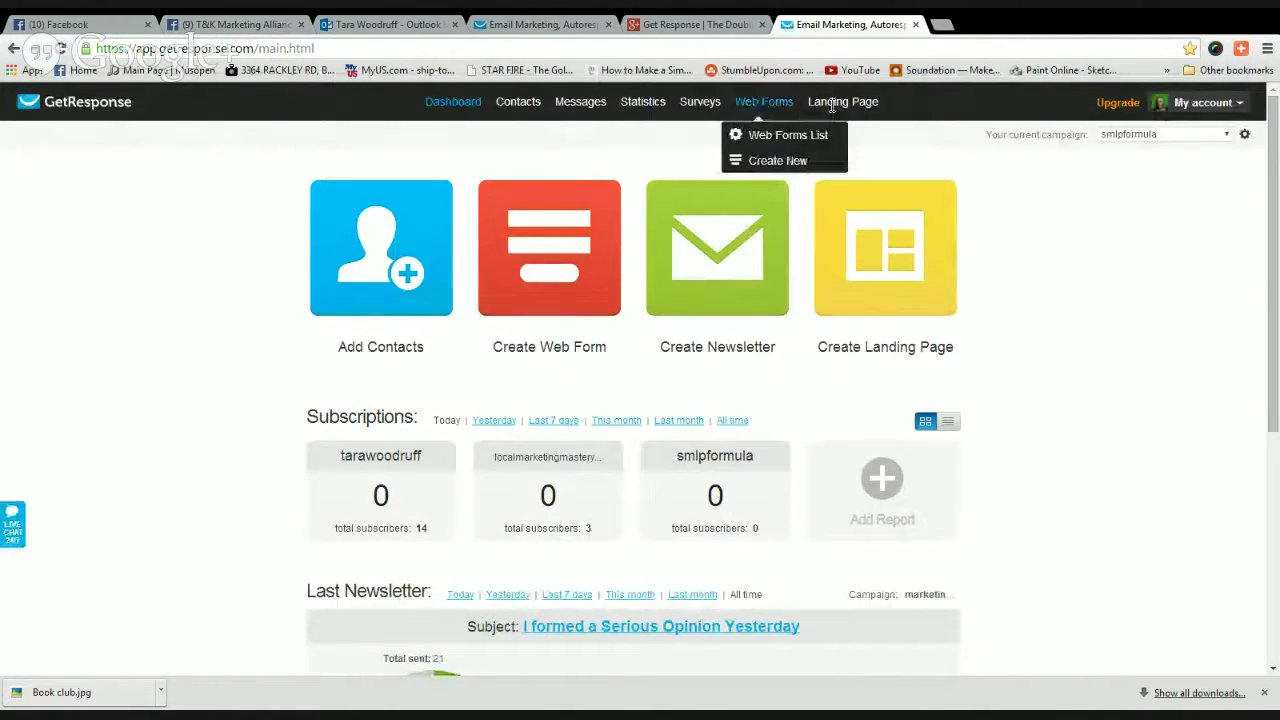
Open the SMLP landing page in a new tab from the Landing Page > Manage list.
mouse_move(849, 99)
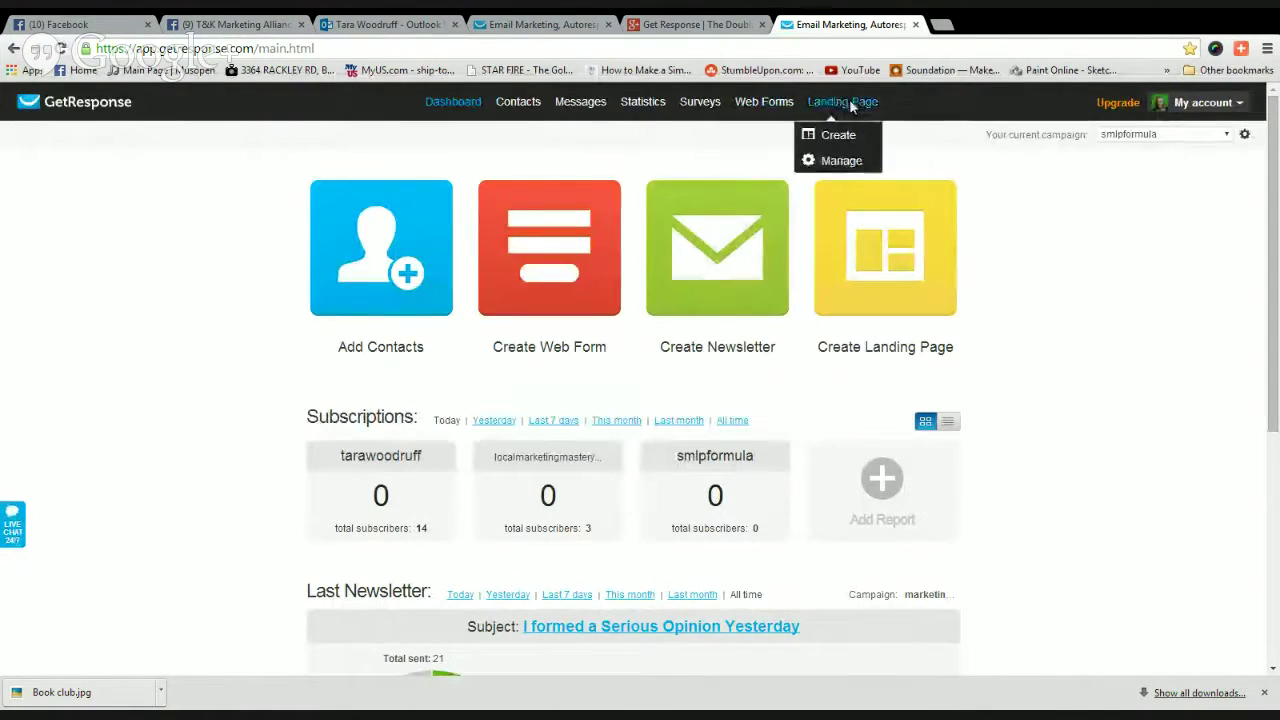
left_click(843, 162)
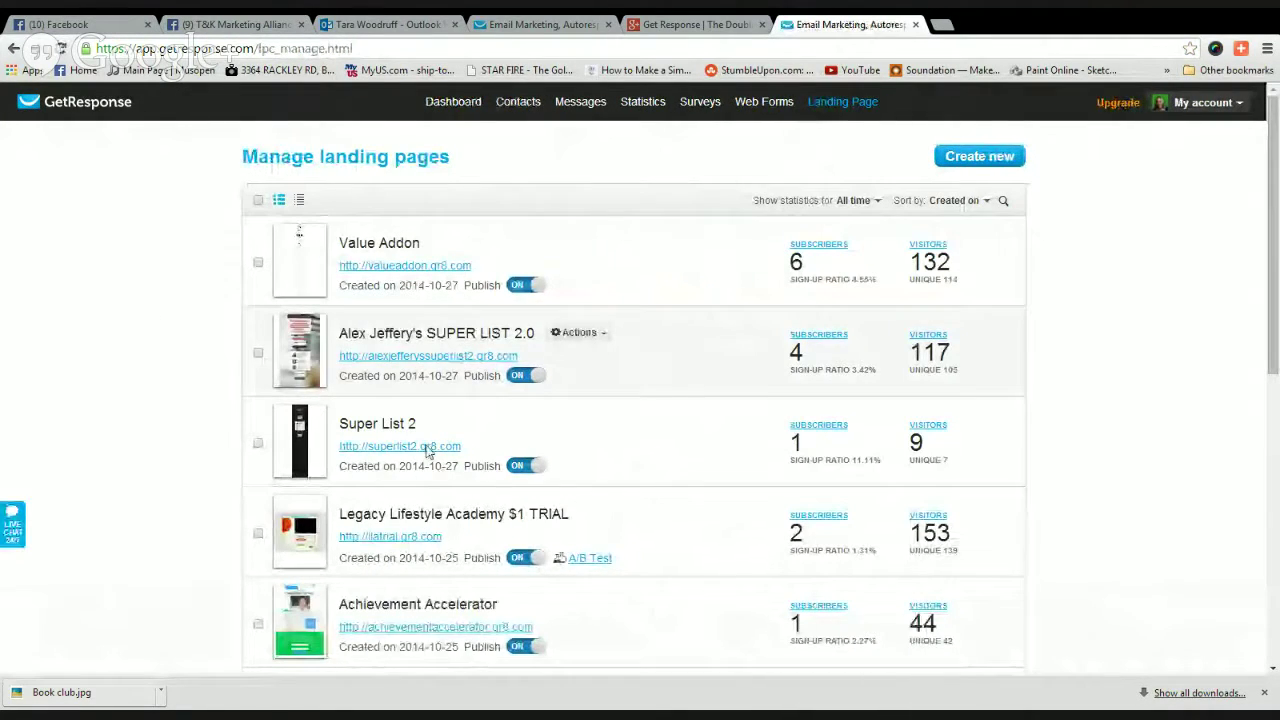
scroll(424, 450, "down", 2)
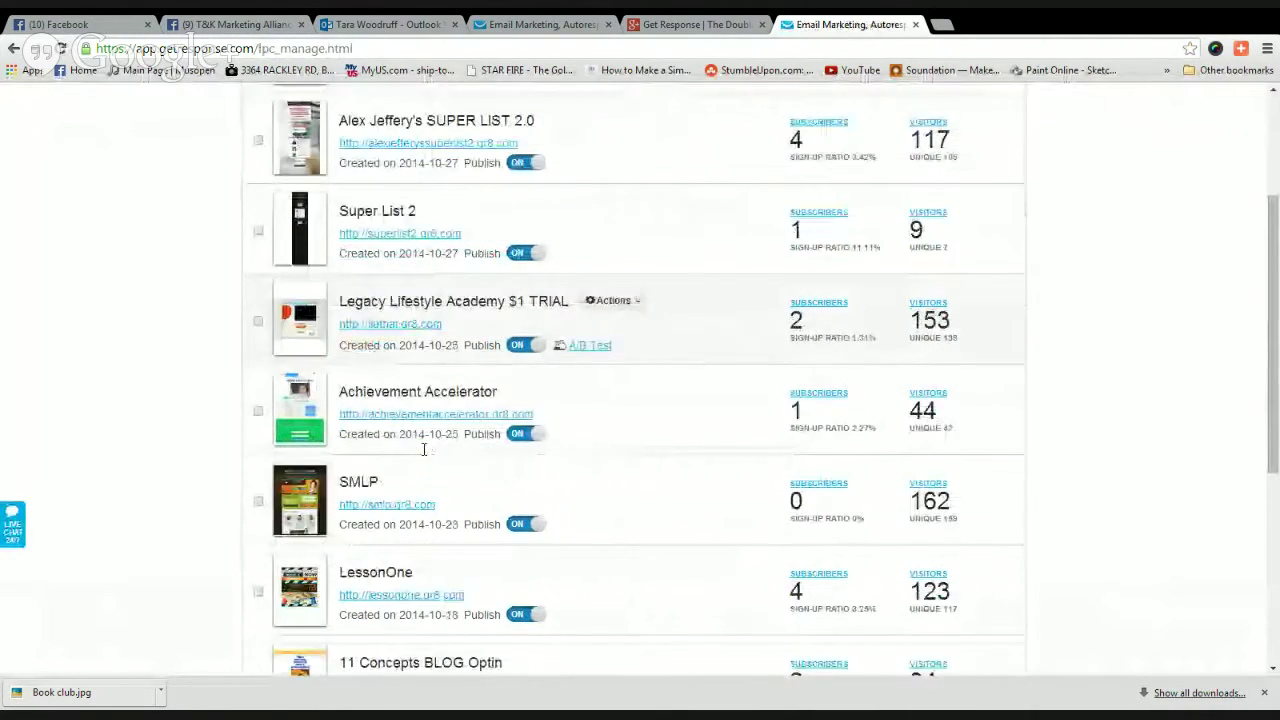
left_click(420, 505)
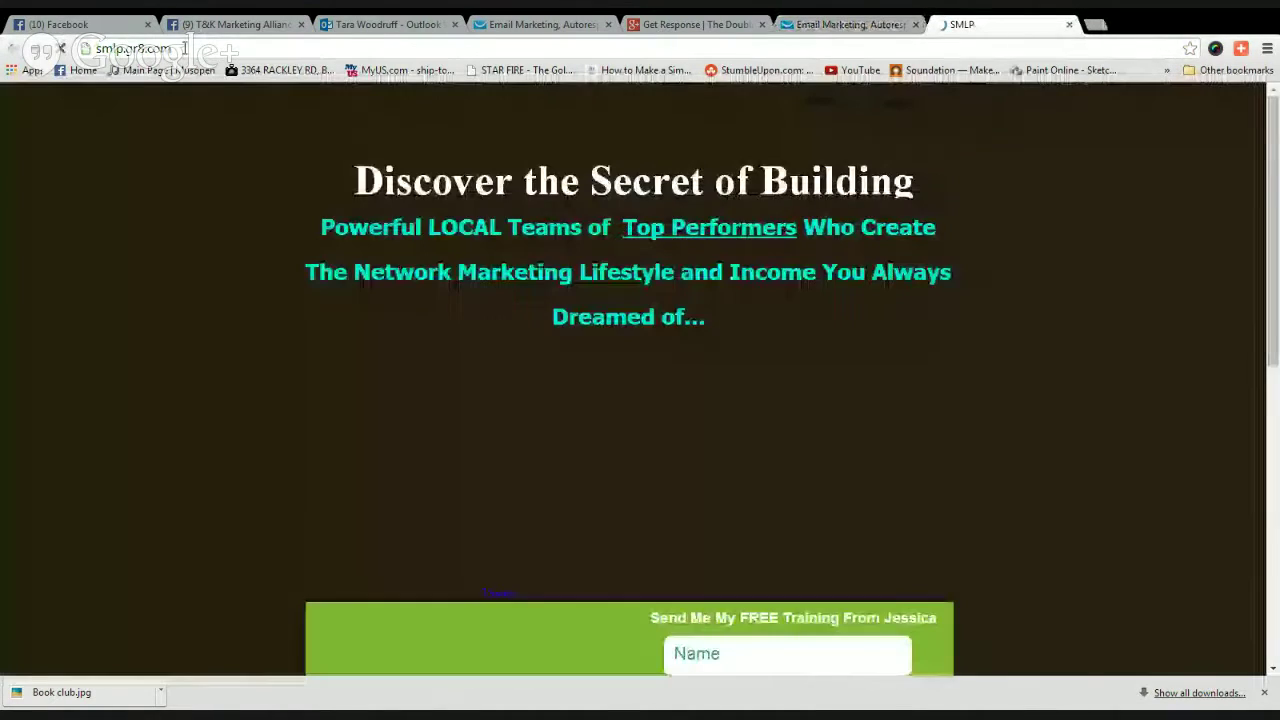
Copy the SMLP page's URL and return to the campaign profile settings.
left_click(184, 48)
key("ctrl+c")
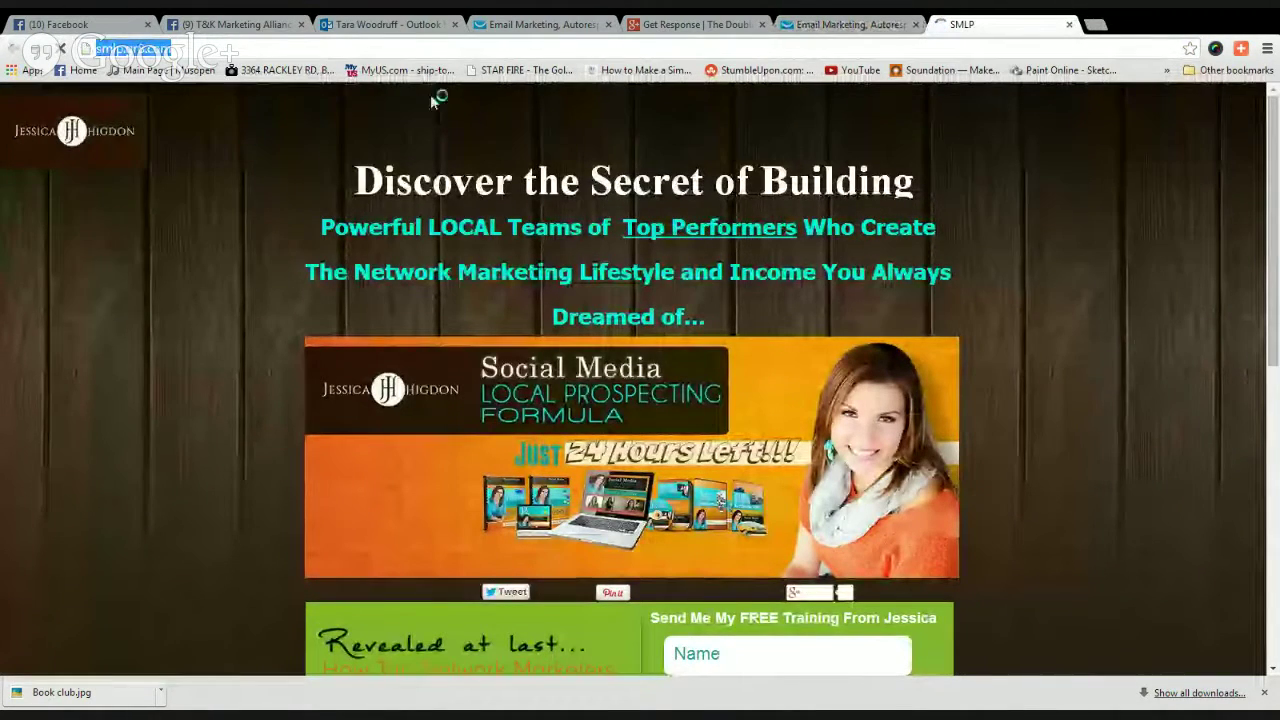
left_click(848, 26)
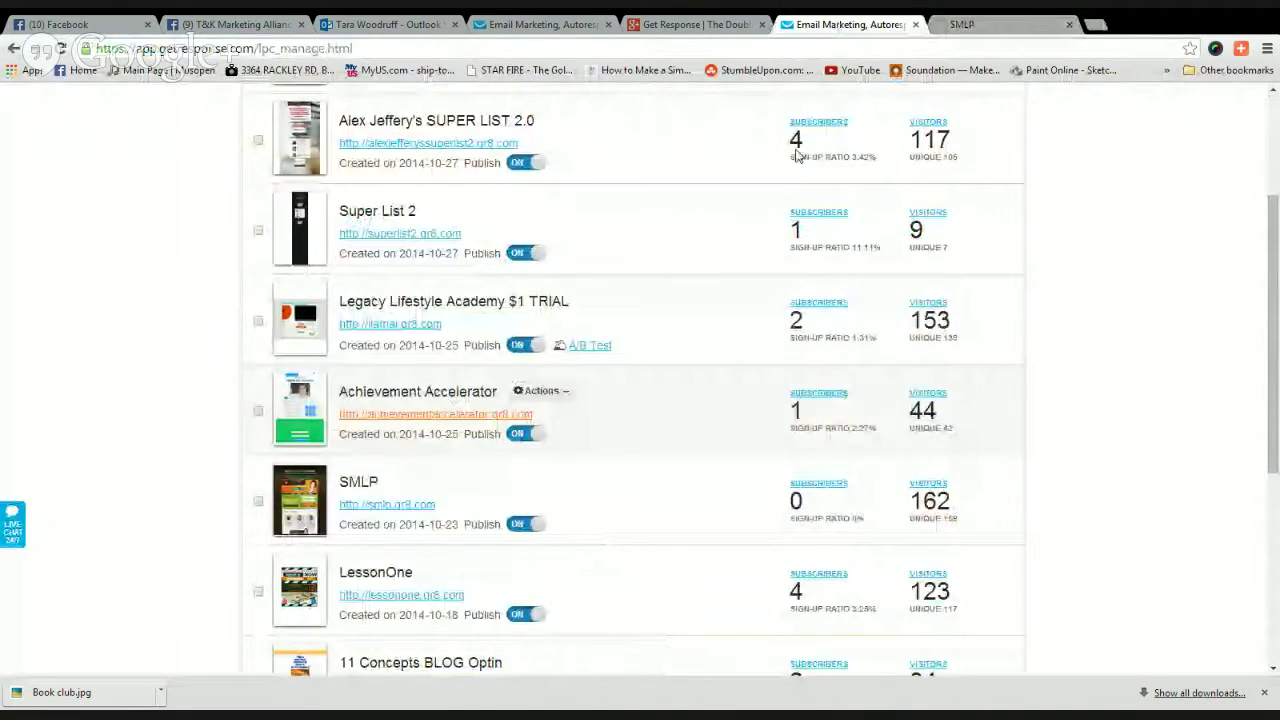
left_click(540, 24)
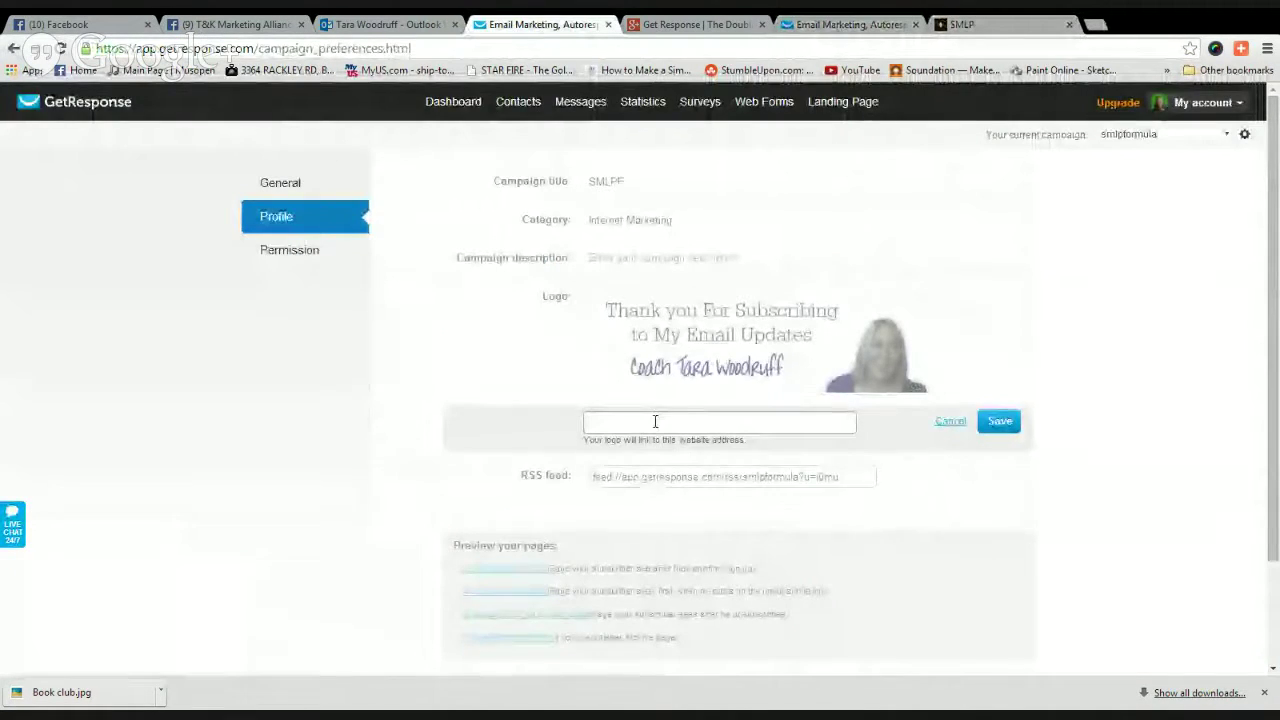
left_click(655, 421)
key("ctrl+v")
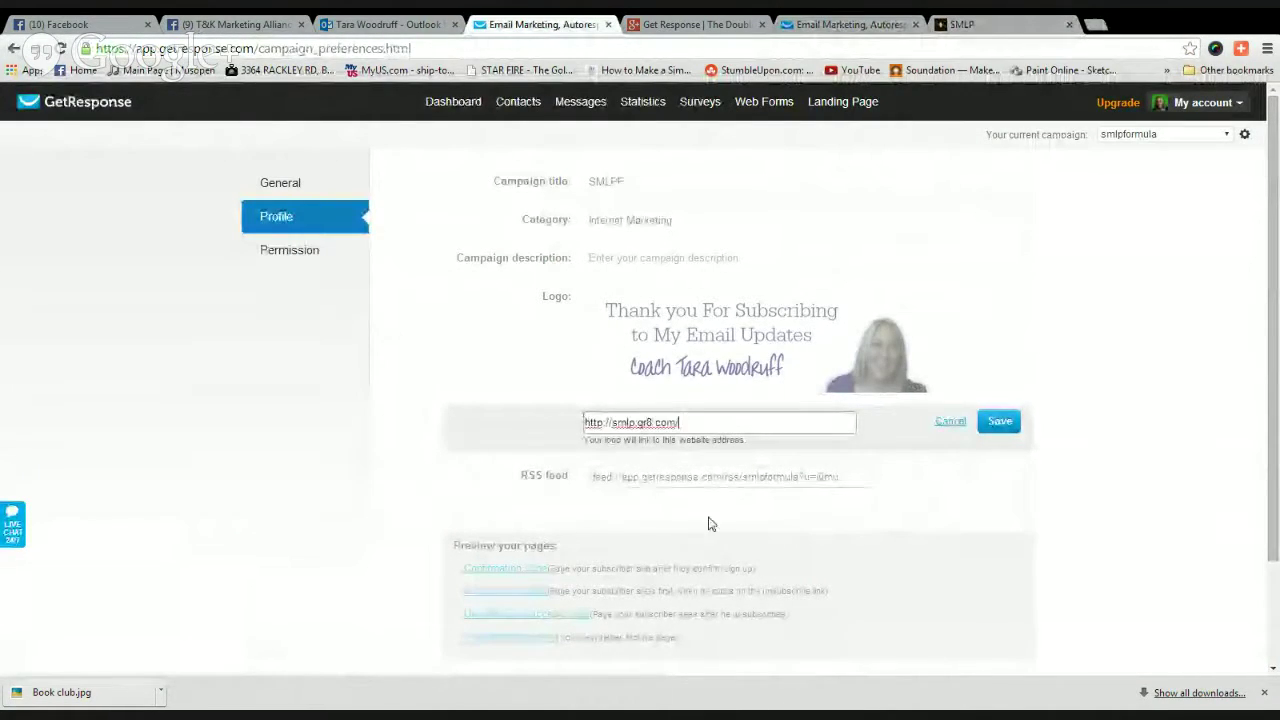
key("Return")
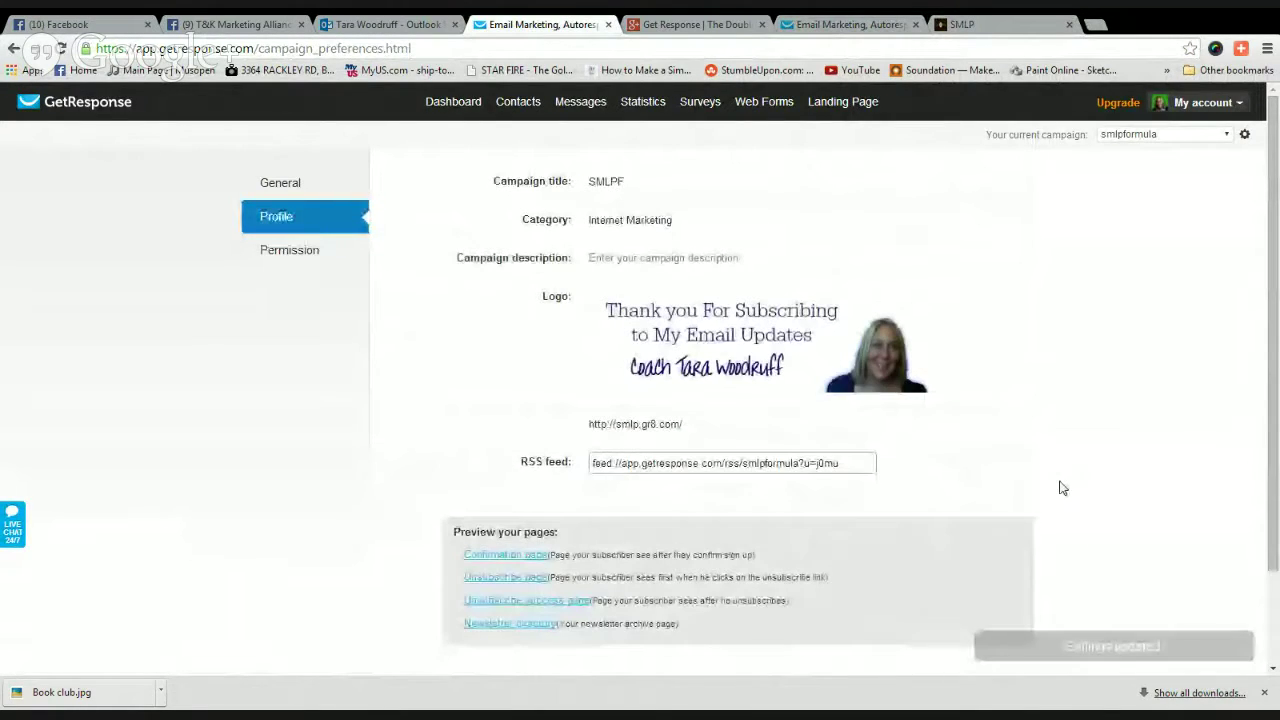
left_click(300, 258)
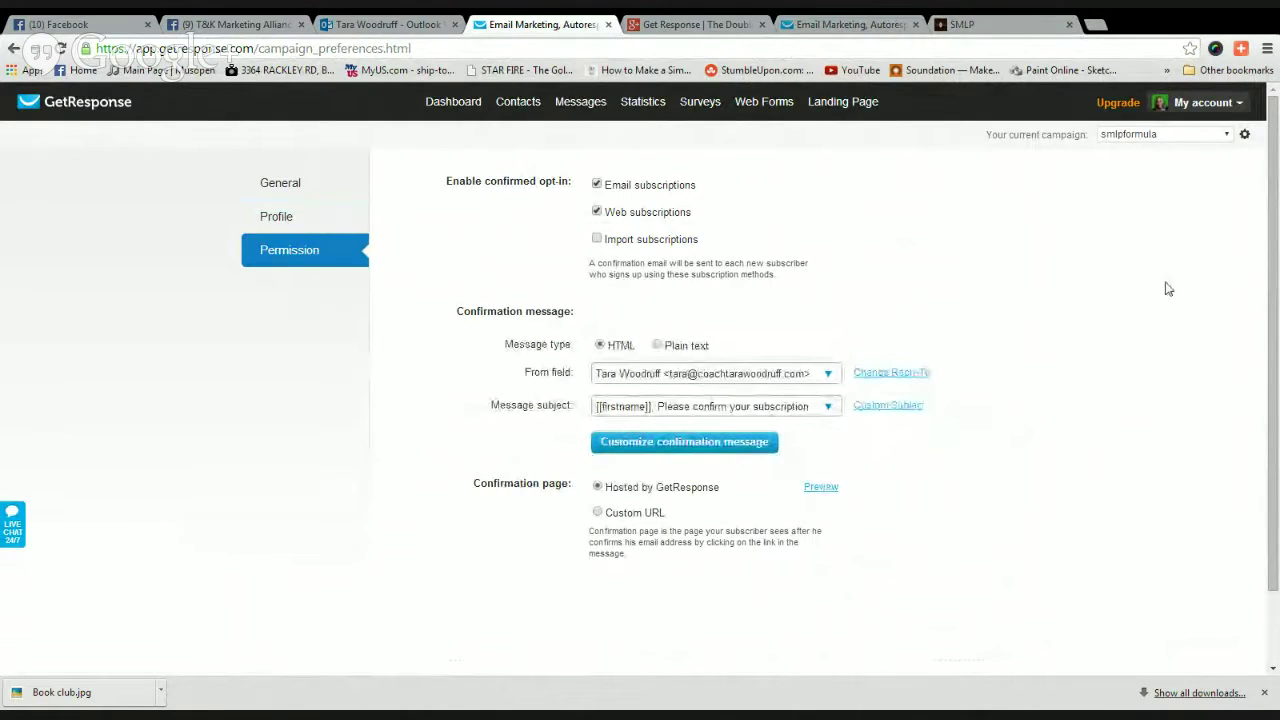
left_click(1230, 139)
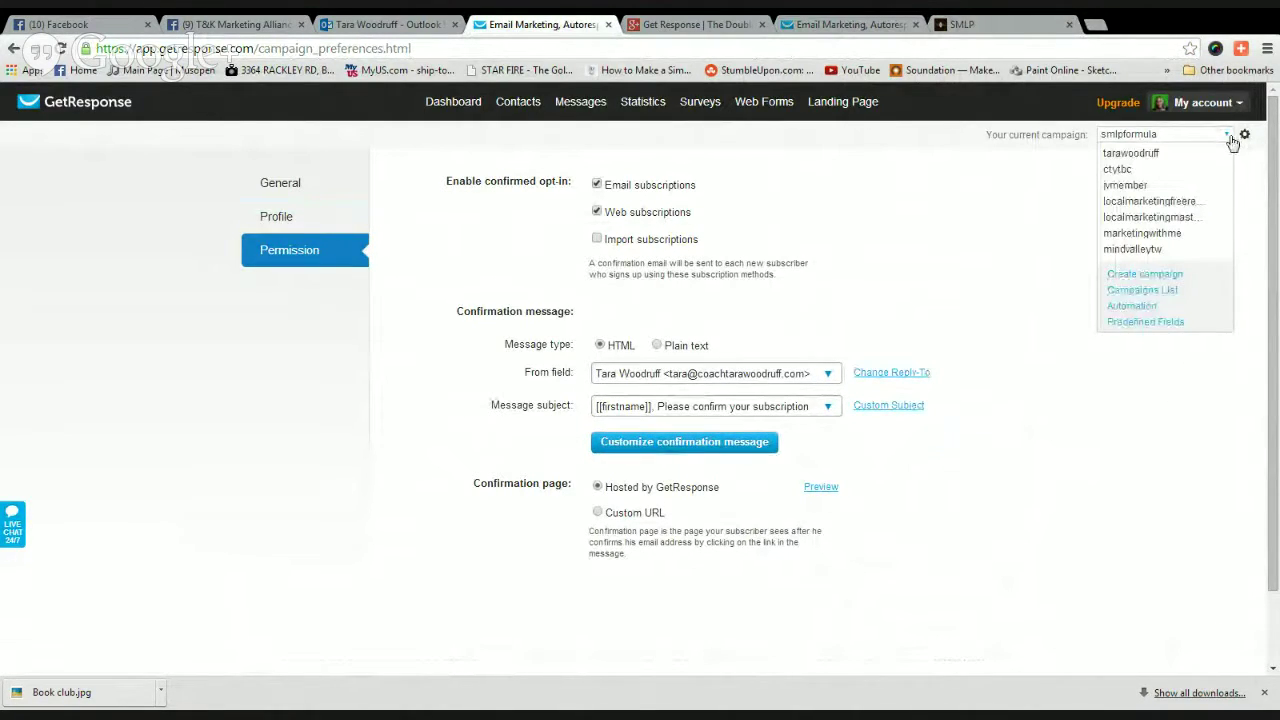
Make mindvalleytw the current campaign and set its profile logo to the Logo GetR image.
left_click(1140, 250)
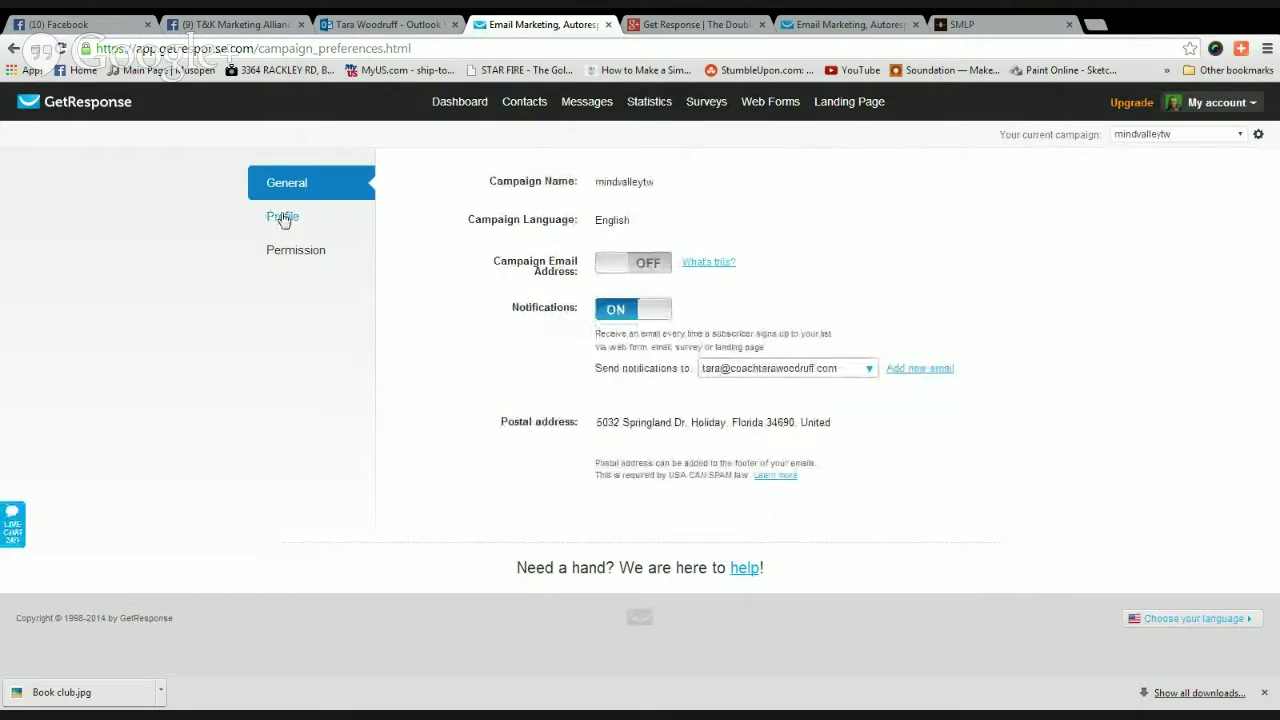
left_click(284, 220)
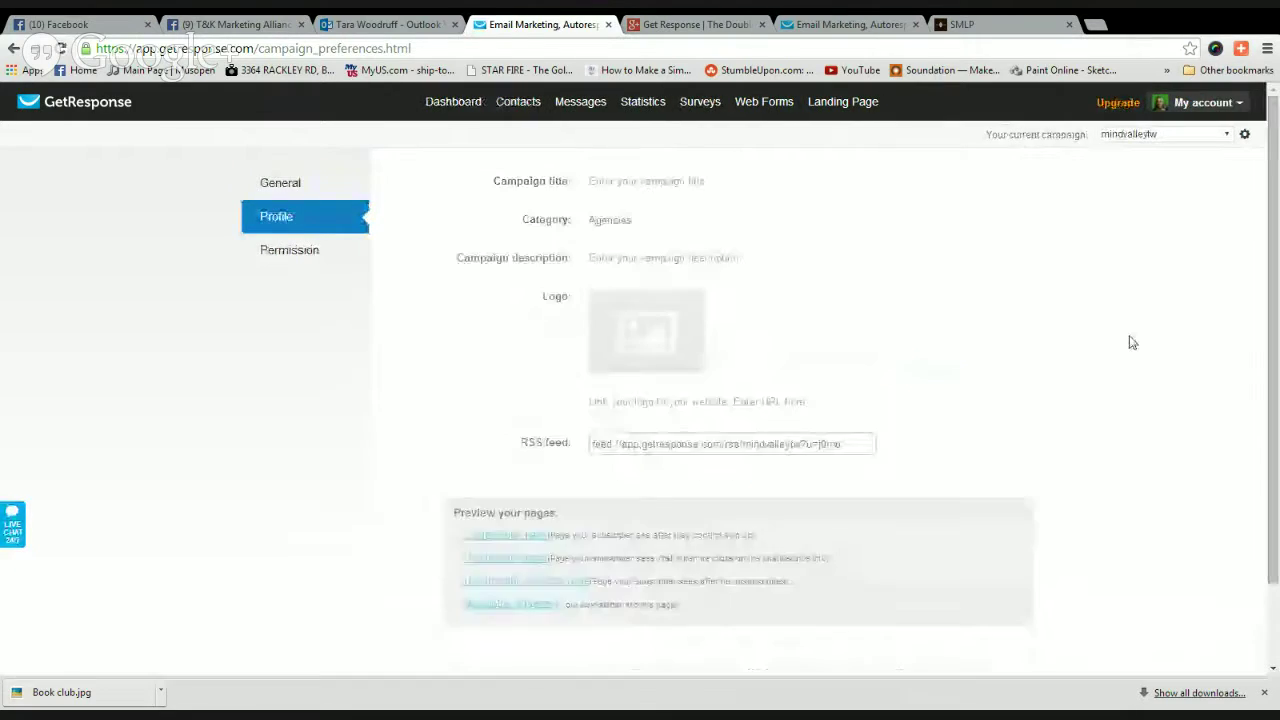
left_click(637, 330)
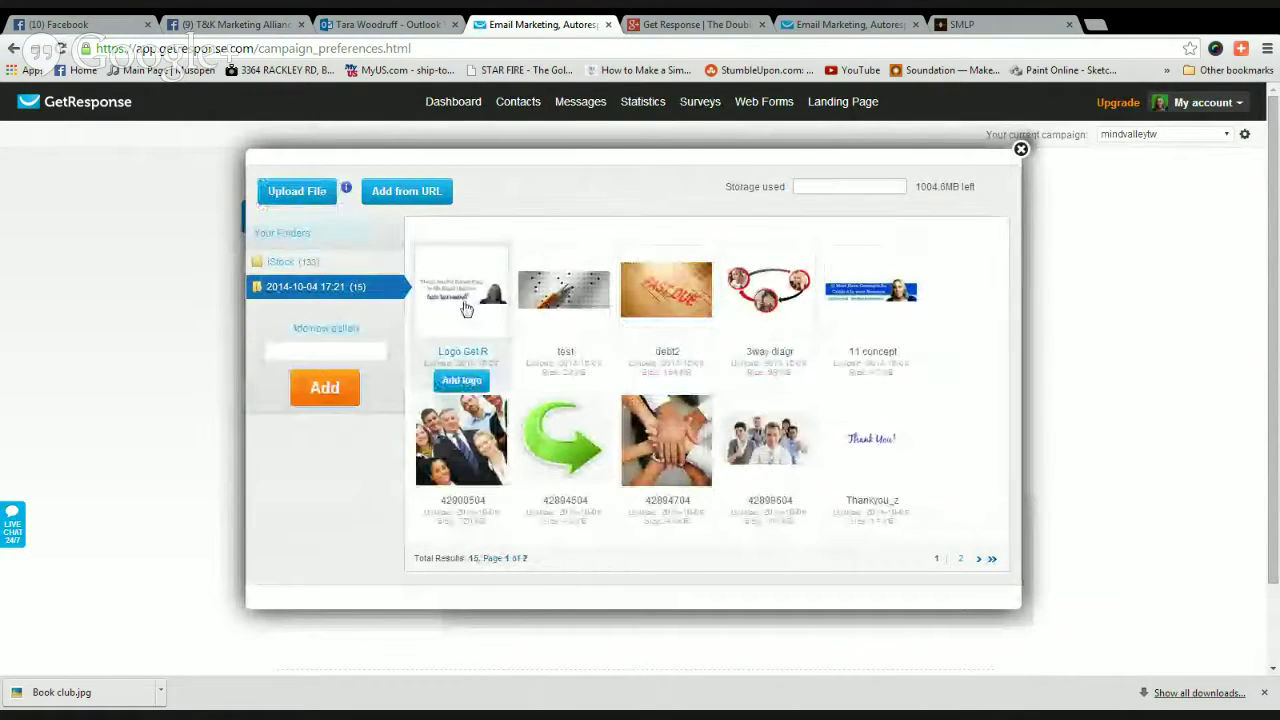
left_click(462, 381)
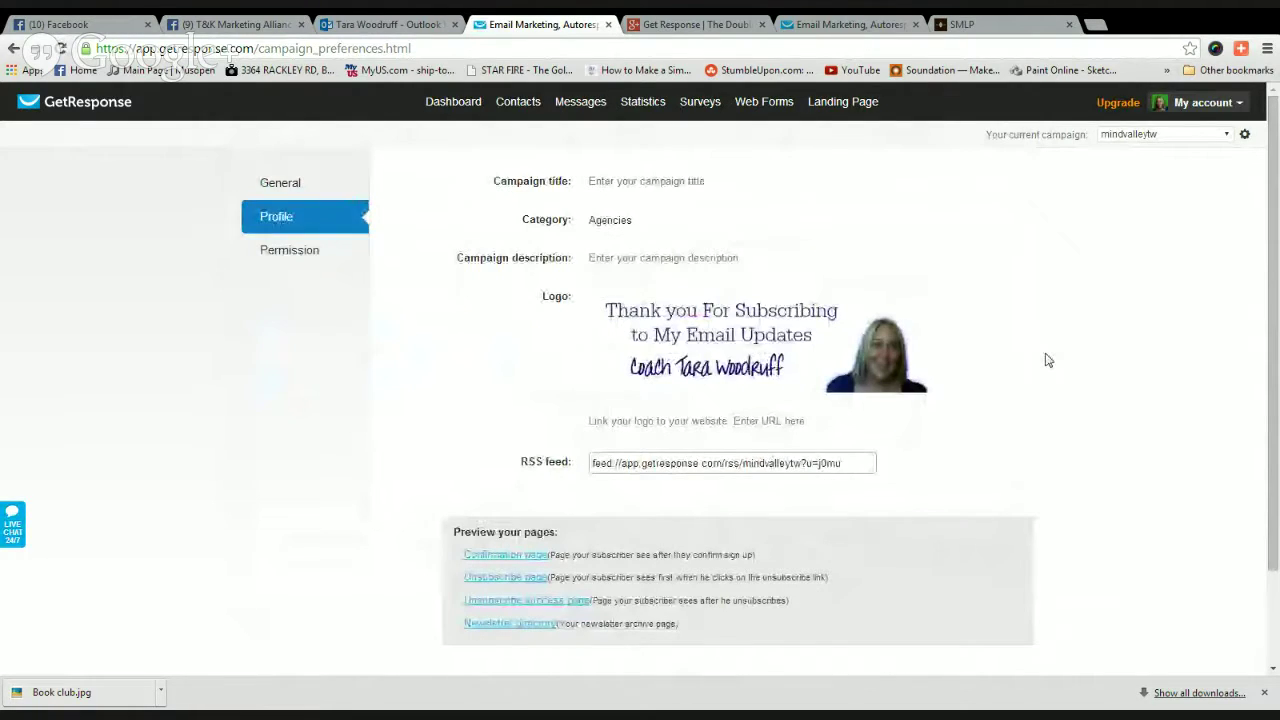
mouse_move(650, 298)
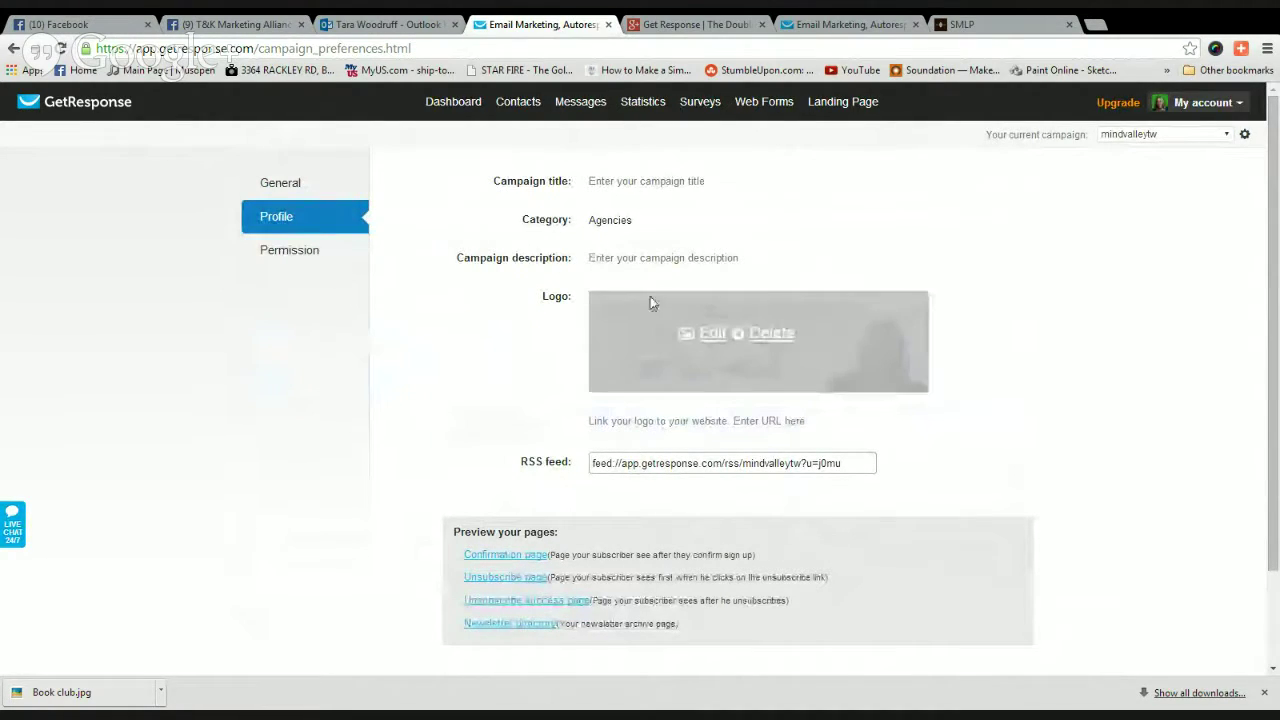
mouse_move(706, 231)
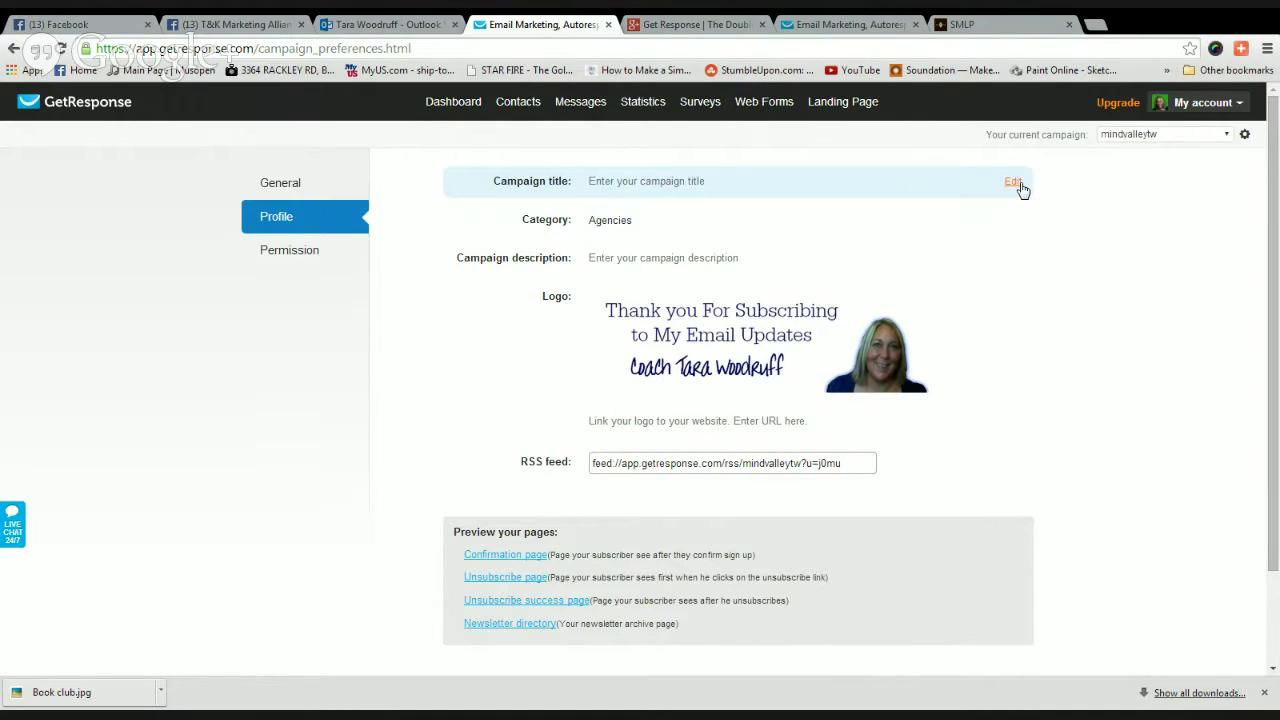
Enter 'mindvalley' as the mindvalleytw campaign title and save it.
left_click(1013, 182)
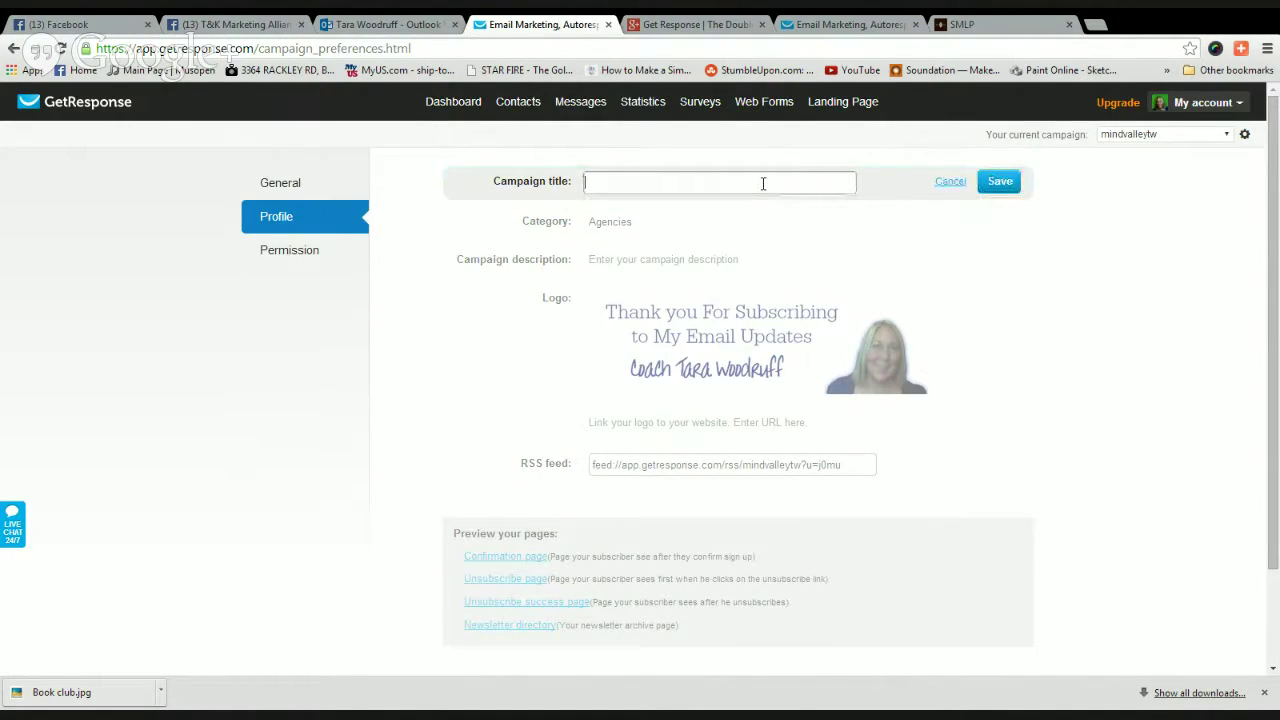
type("mindvalley")
left_click(1000, 182)
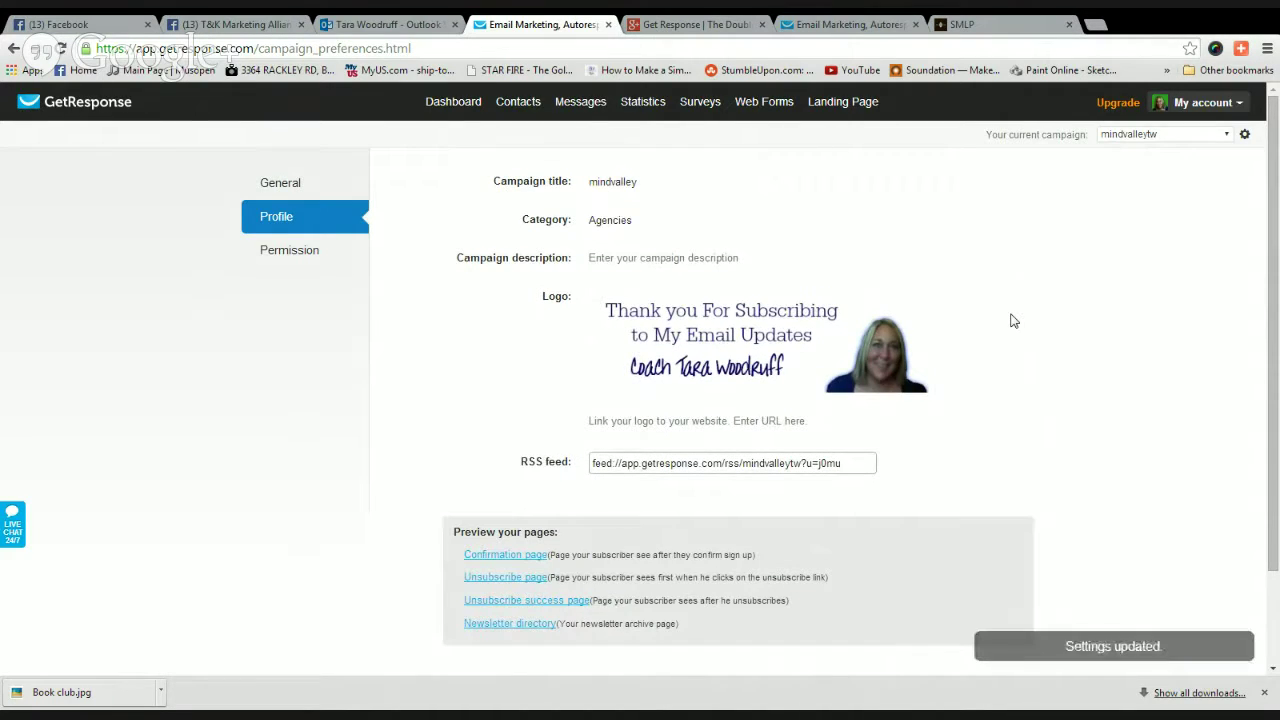
mouse_move(766, 423)
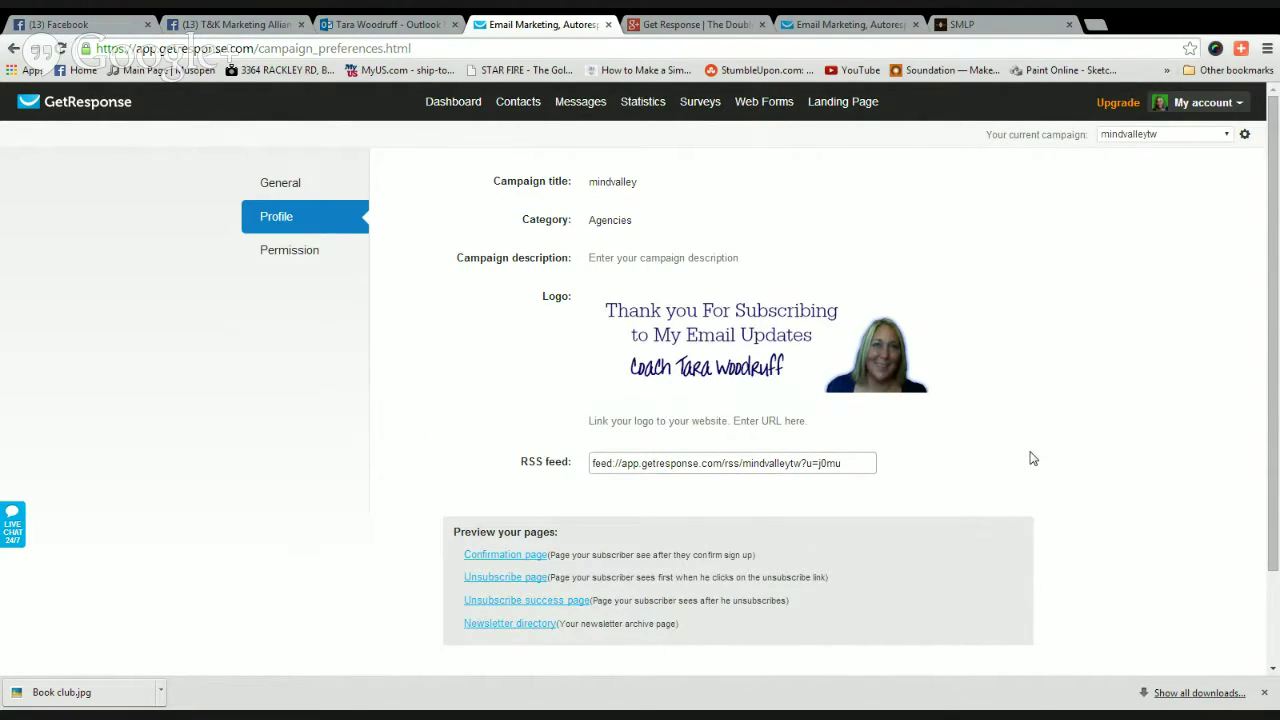
scroll(1033, 458, "down", 2)
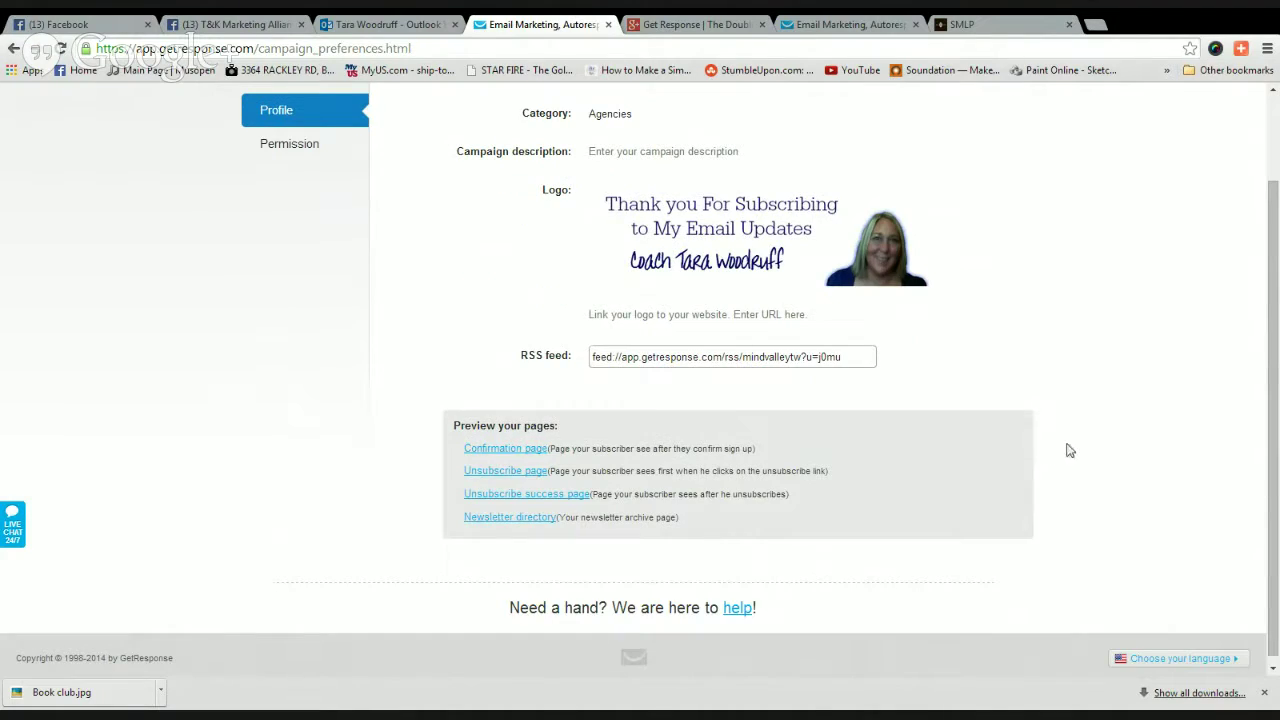
scroll(1069, 450, "up", 2)
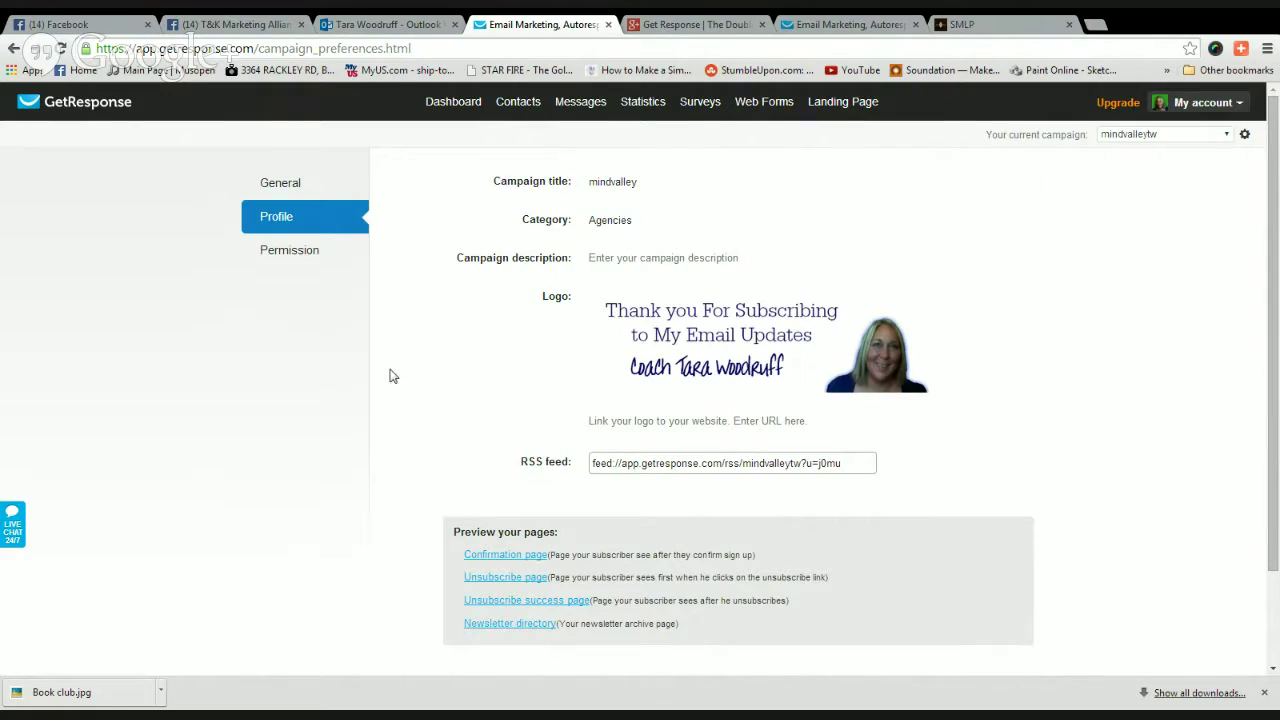
left_click(495, 556)
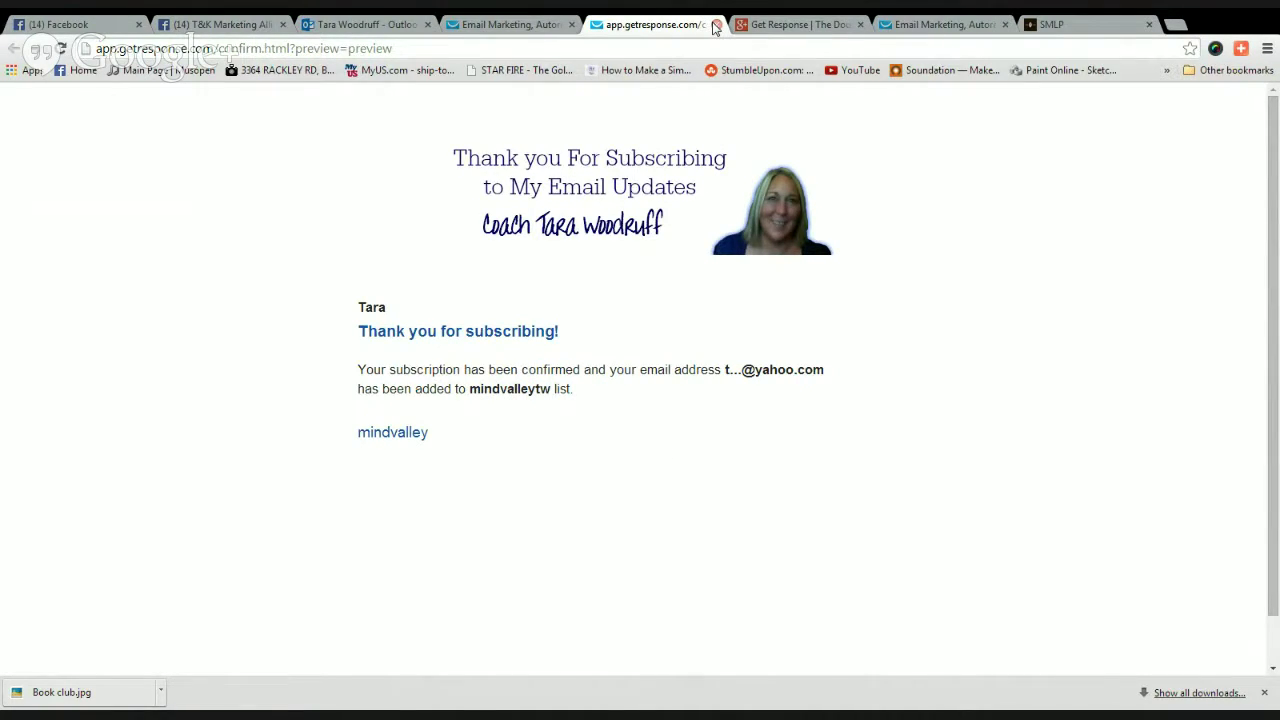
left_click(716, 25)
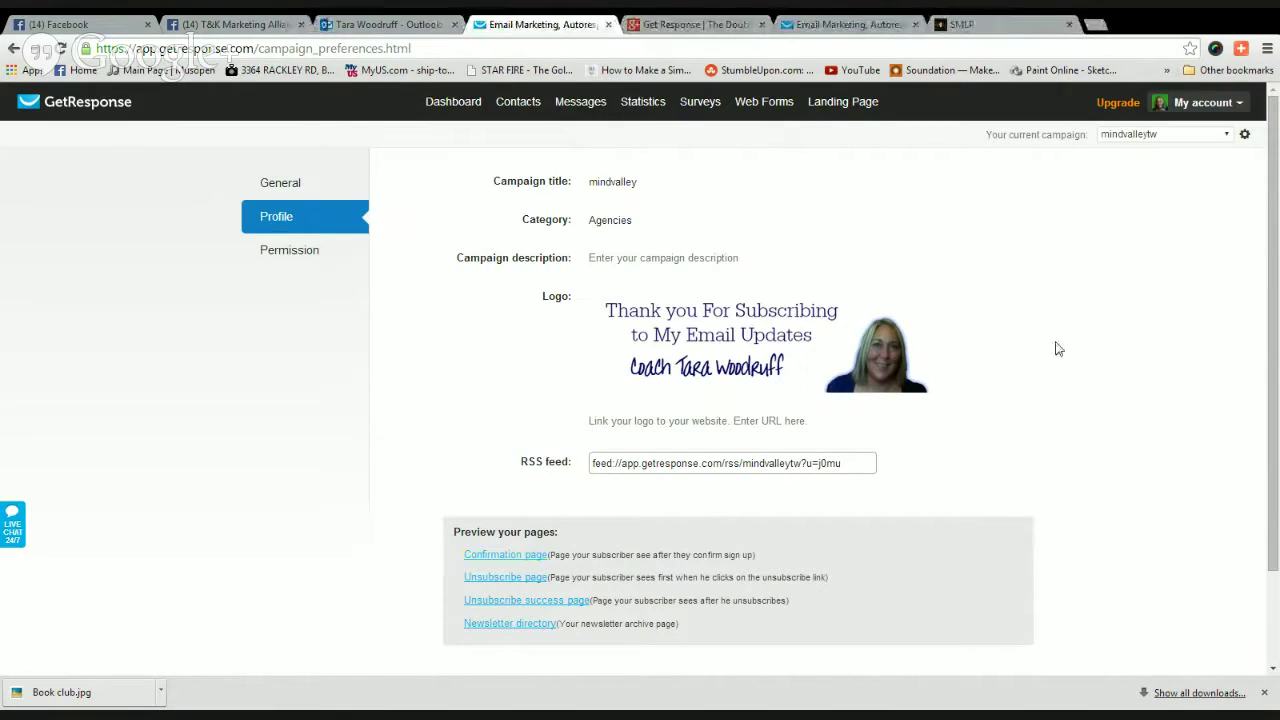